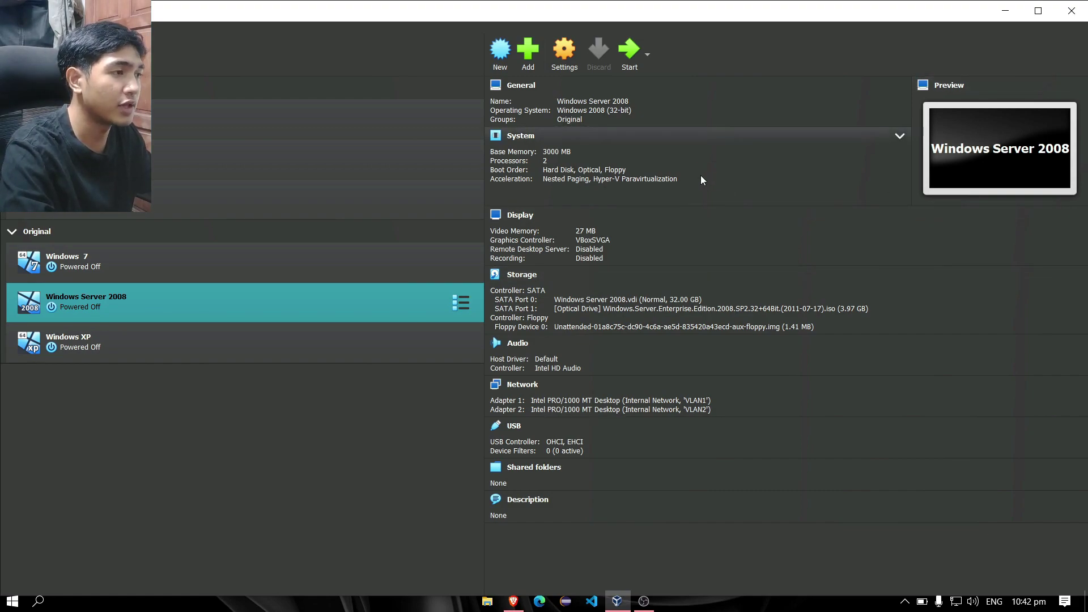
# Open the storage settings of the Windows Server 2008 machine and bring up the hard disk selector for the SATA controller
pyautogui.keyDown('ctrl'); pyautogui.click(424, 257); pyautogui.keyUp('ctrl')
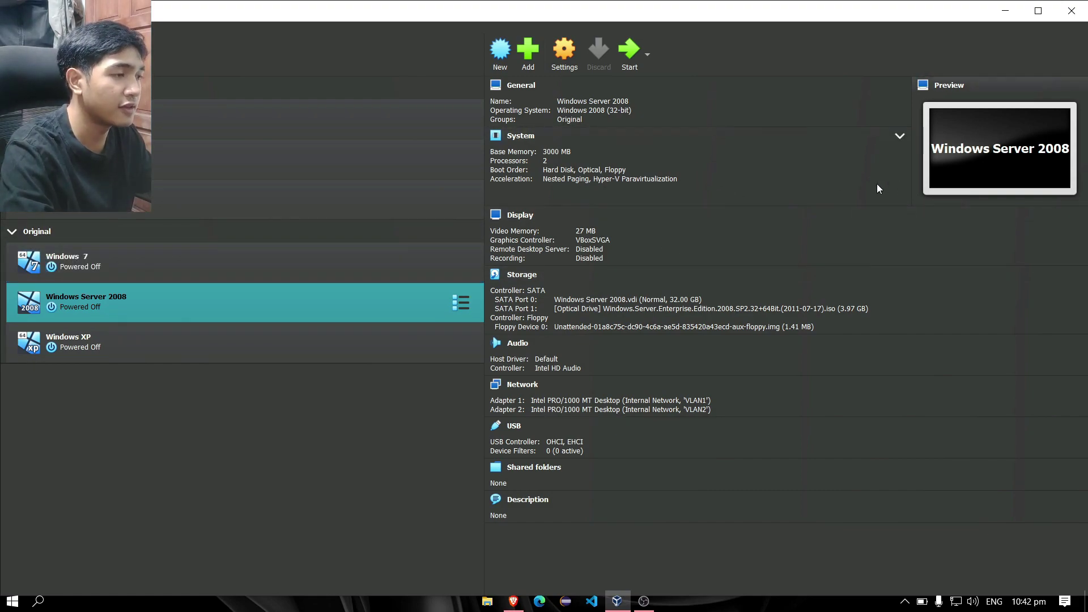
pyautogui.click(573, 52)
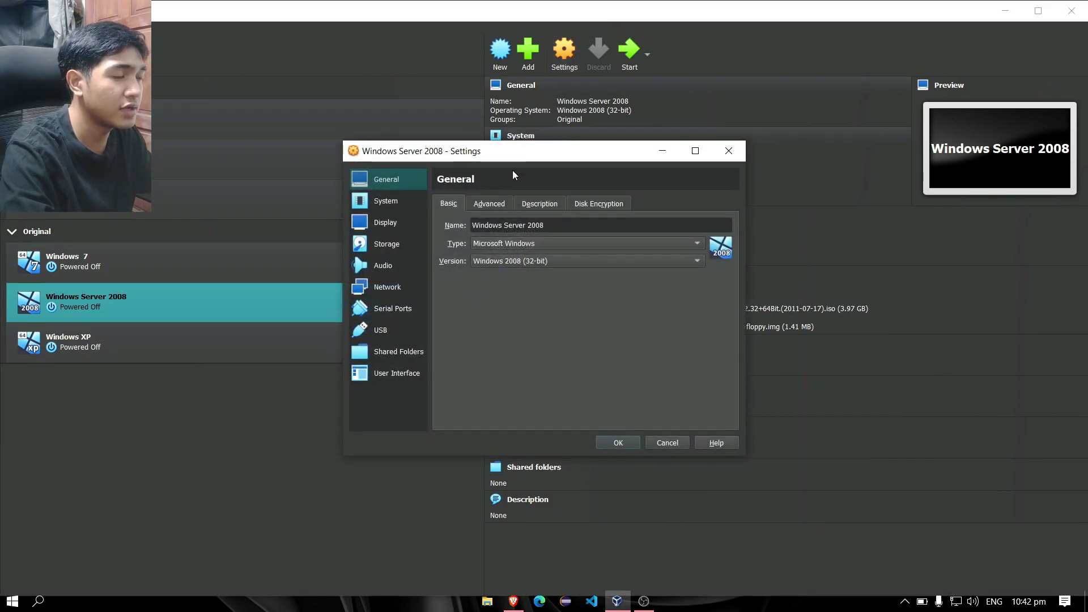
pyautogui.click(396, 244)
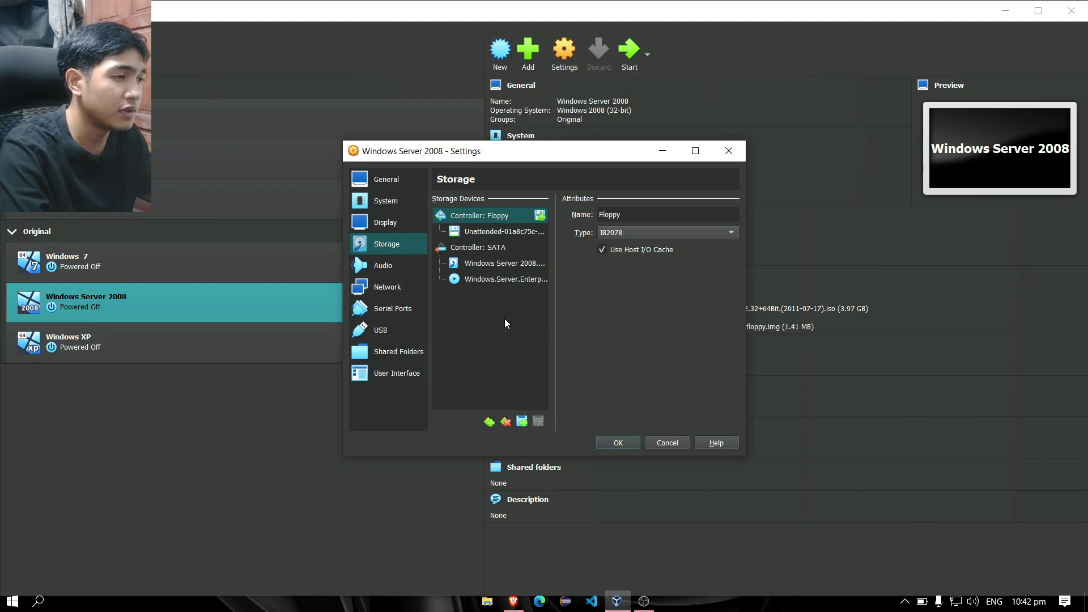
pyautogui.click(497, 249)
pyautogui.click(540, 249)
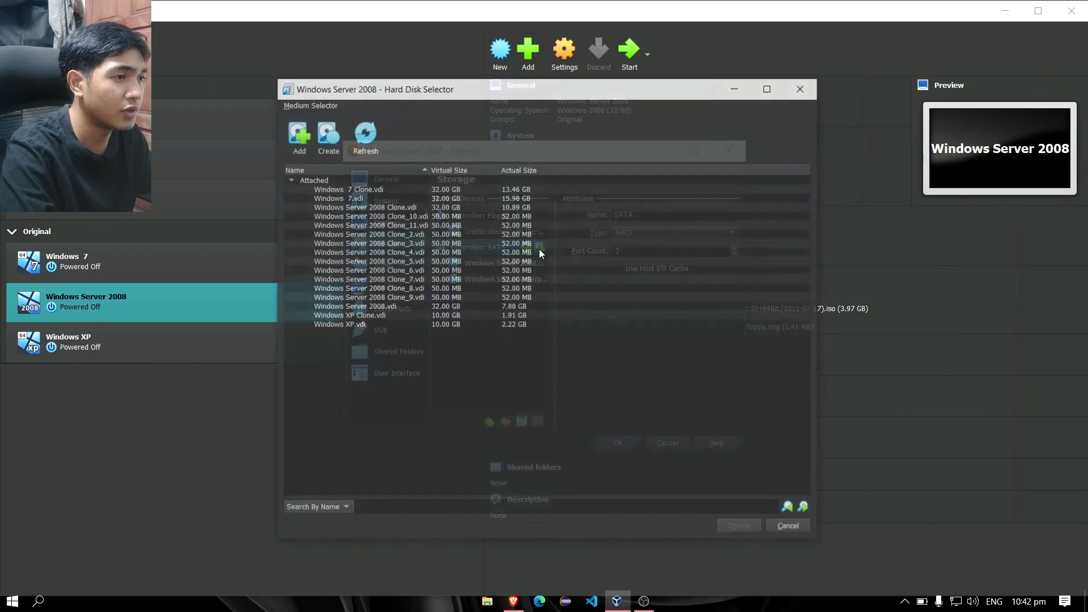
# Create a new VDI virtual hard disk with a size of 50 MB
pyautogui.click(319, 144)
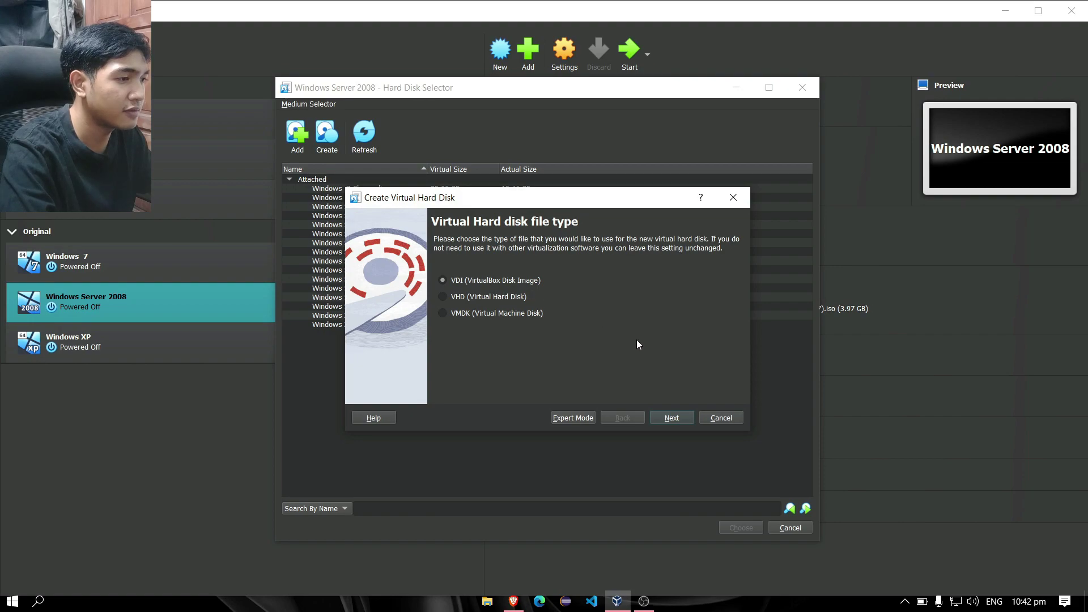
pyautogui.click(669, 418)
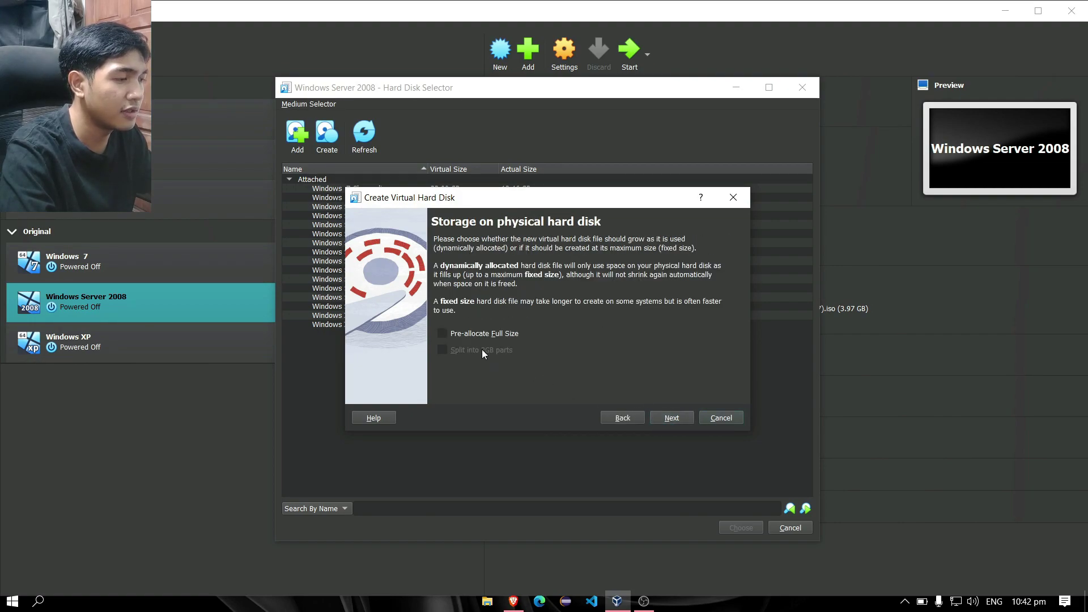
pyautogui.click(674, 418)
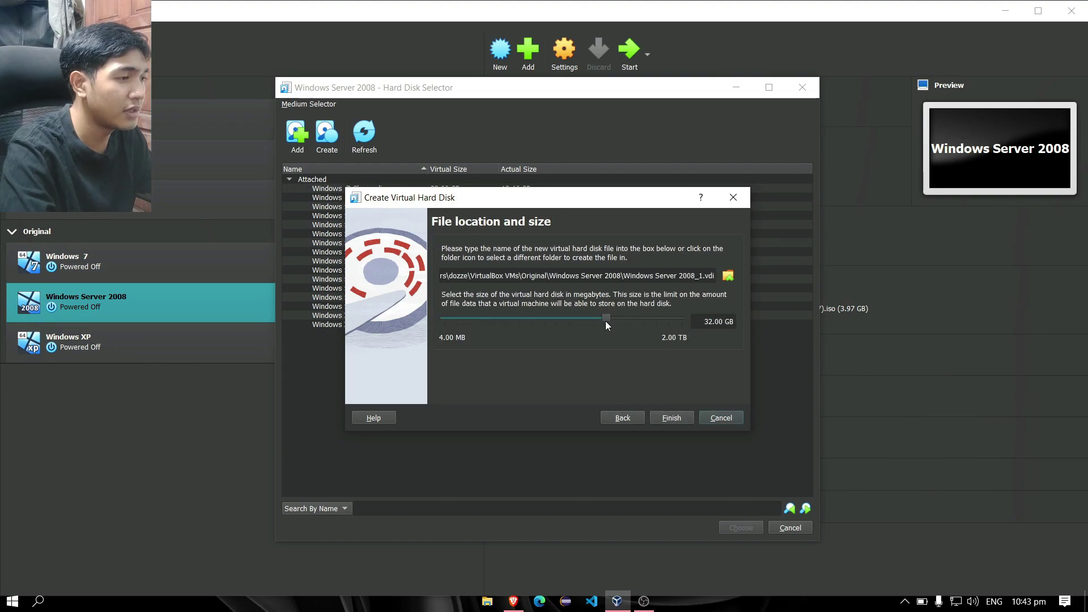
pyautogui.moveTo(604, 318); pyautogui.dragTo(504, 318)
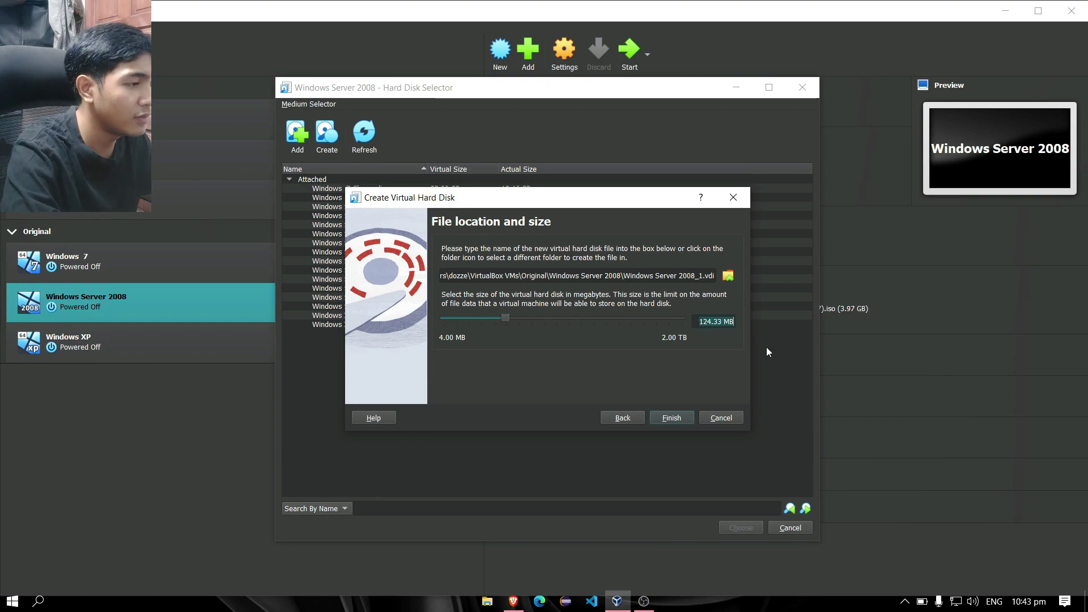
pyautogui.write('50 MB')
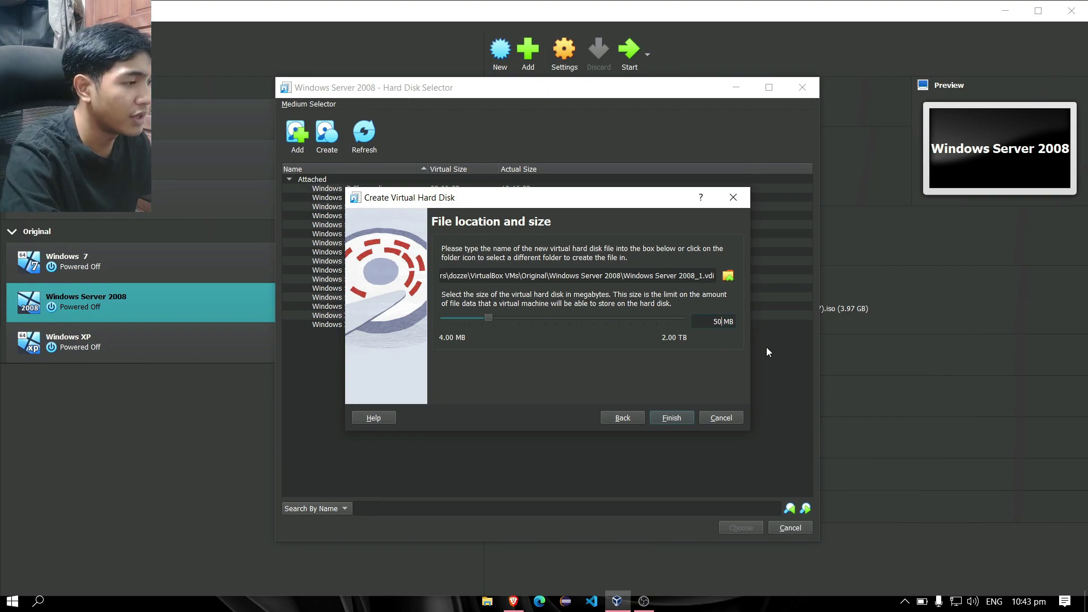
pyautogui.click(672, 416)
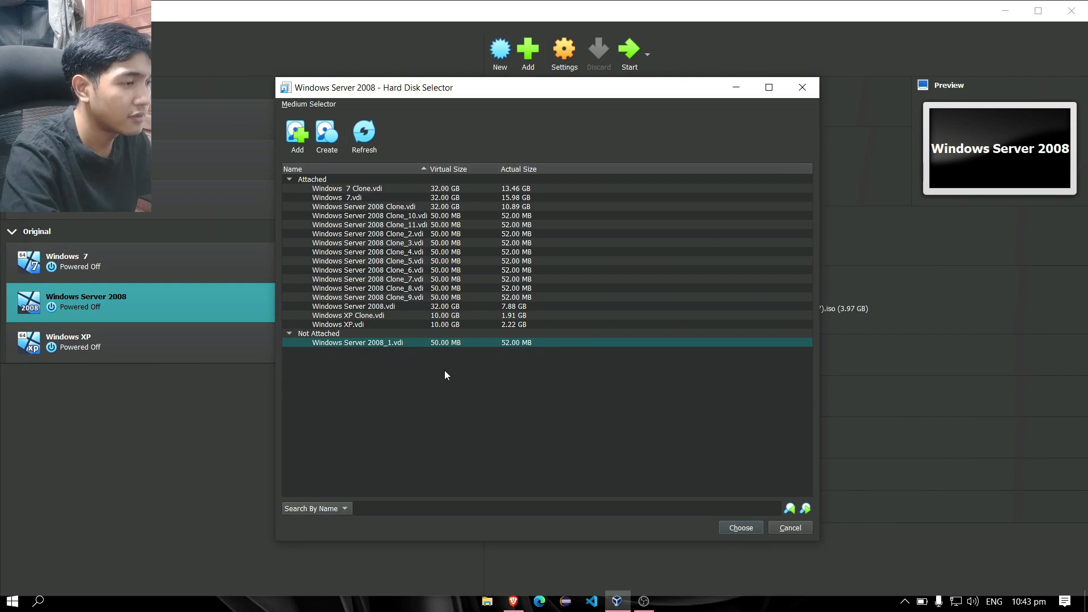
# Create ten more 50 MB virtual hard disks in the machine's folder, up to Windows Server 2008_11.vdi
pyautogui.click(326, 133)
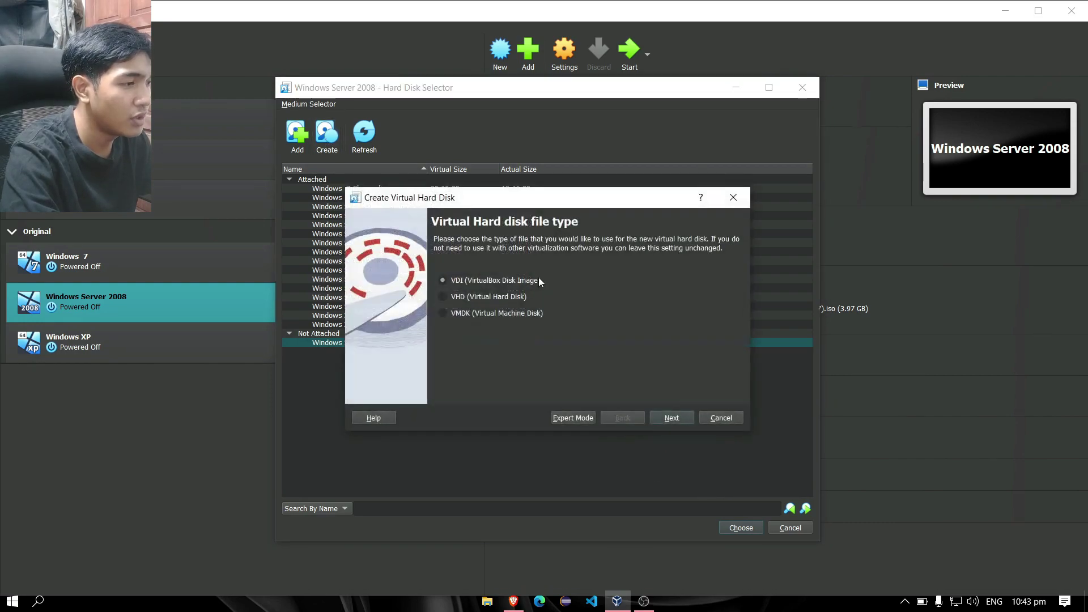
pyautogui.click(666, 416)
pyautogui.click(657, 419)
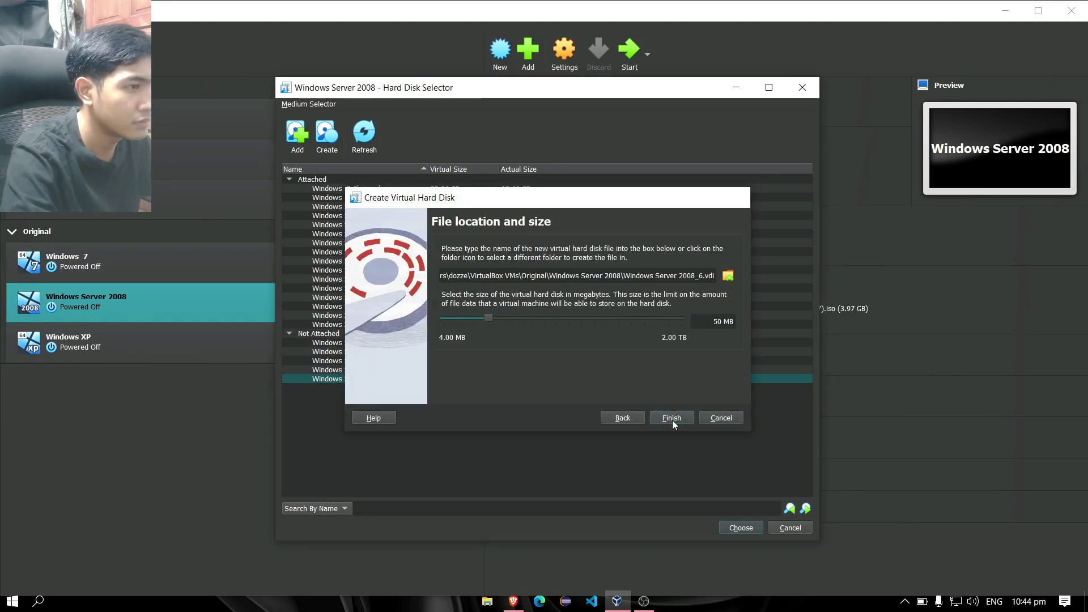
pyautogui.press('Return')
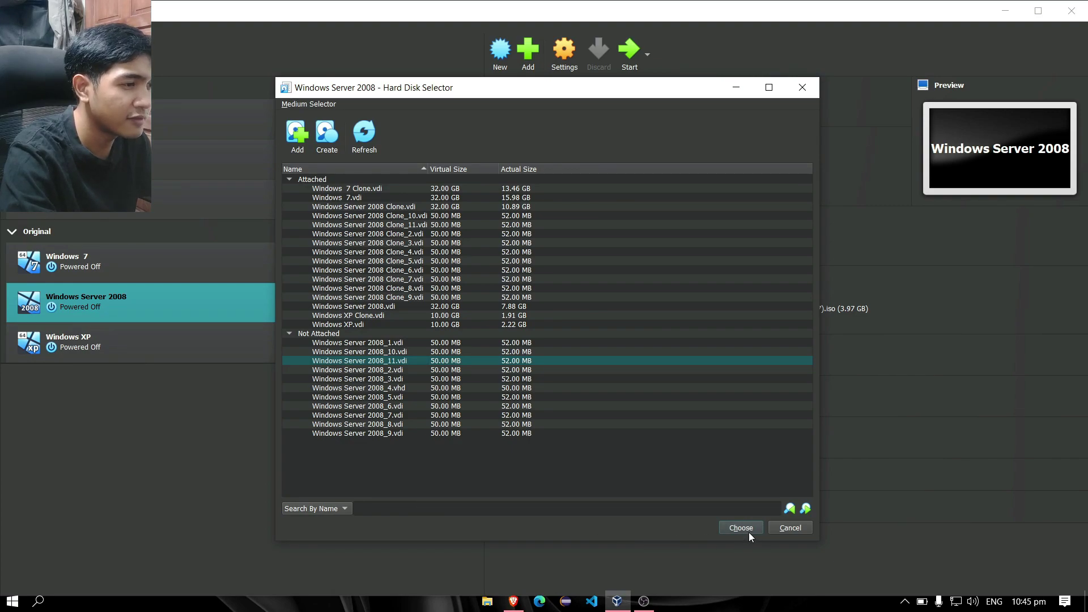
# Attach the unattached disk Windows Server 2008_1.vdi to the SATA controller
pyautogui.click(412, 343)
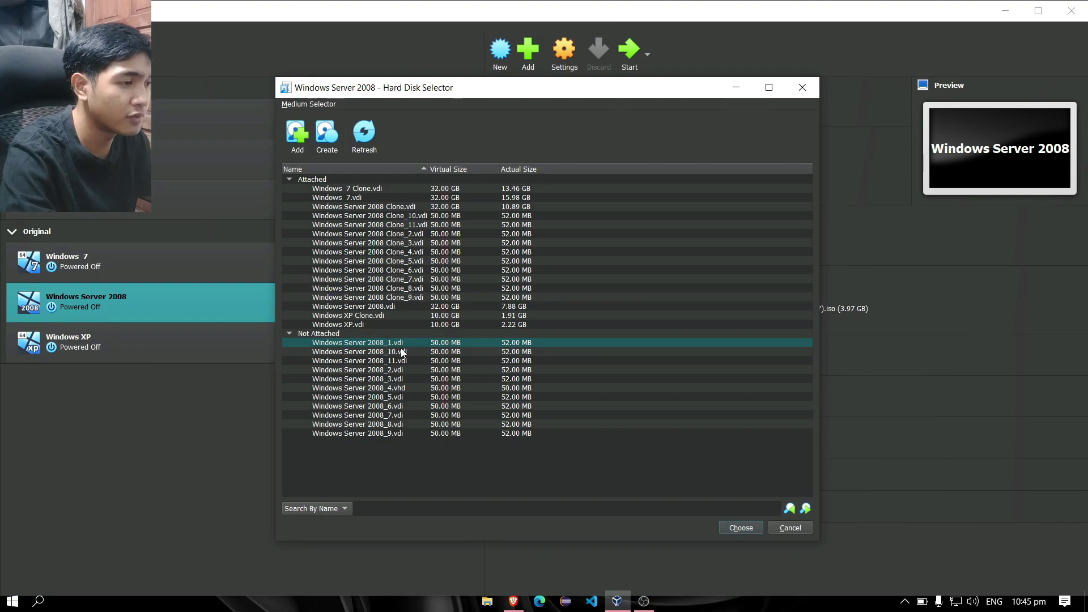
pyautogui.moveTo(505, 89); pyautogui.dragTo(553, 91)
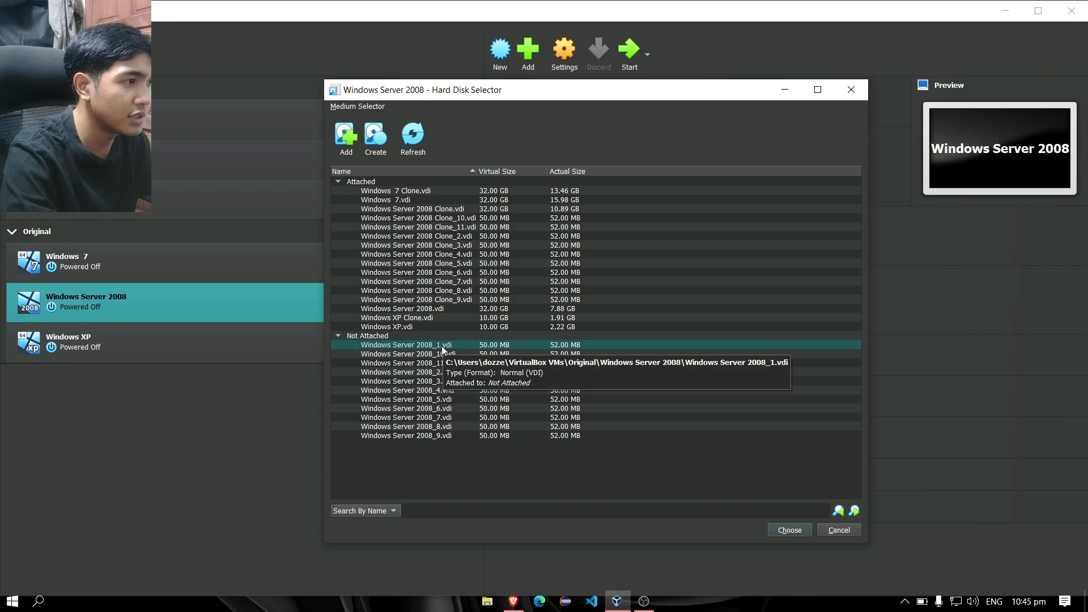
pyautogui.moveTo(638, 81); pyautogui.dragTo(625, 212)
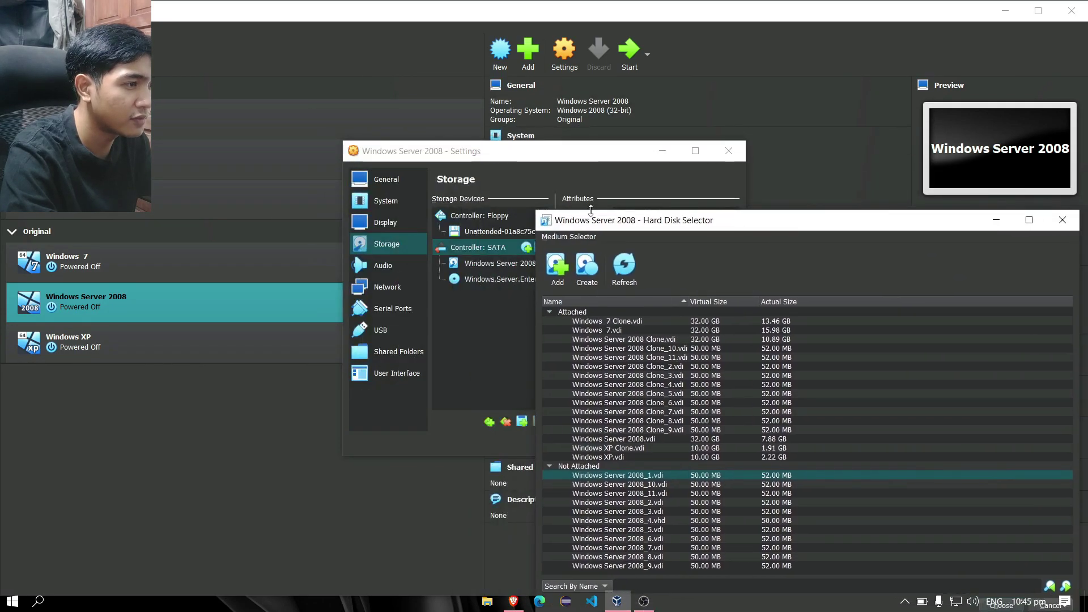
pyautogui.moveTo(735, 229); pyautogui.dragTo(475, 113)
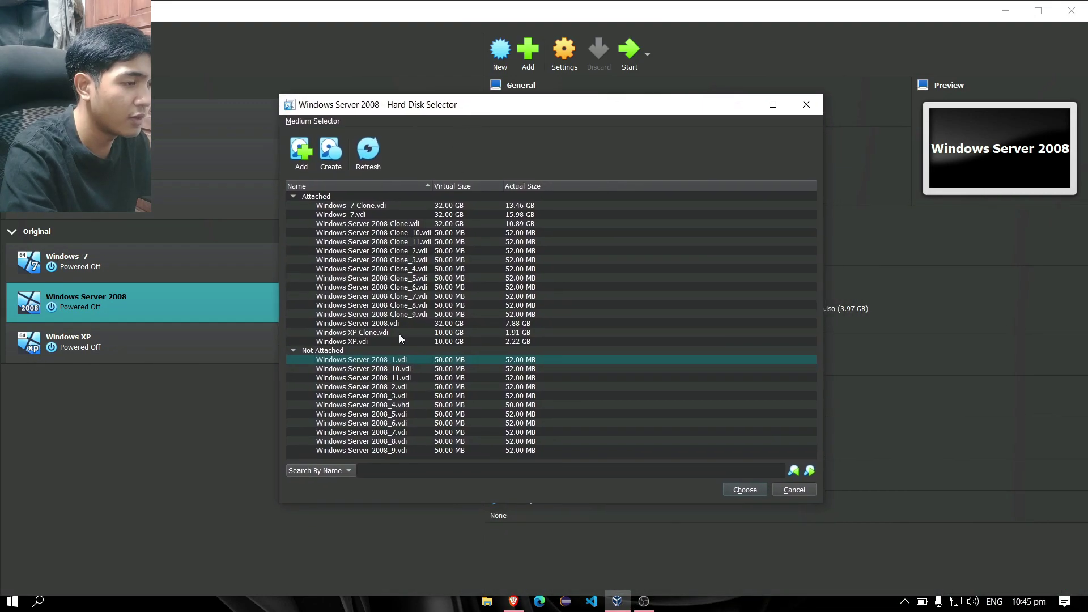
pyautogui.doubleClick(411, 361)
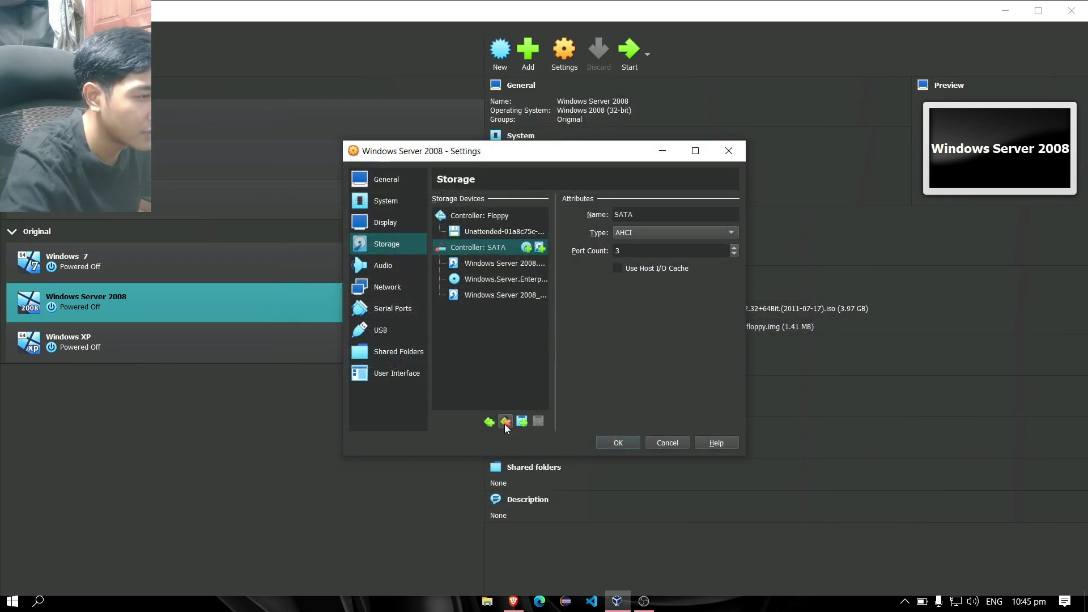
# Attach Windows Server 2008_2.vdi, 2008_3.vdi, 2008_4.vhd and 2008_5.vdi to the SATA controller
pyautogui.click(541, 247)
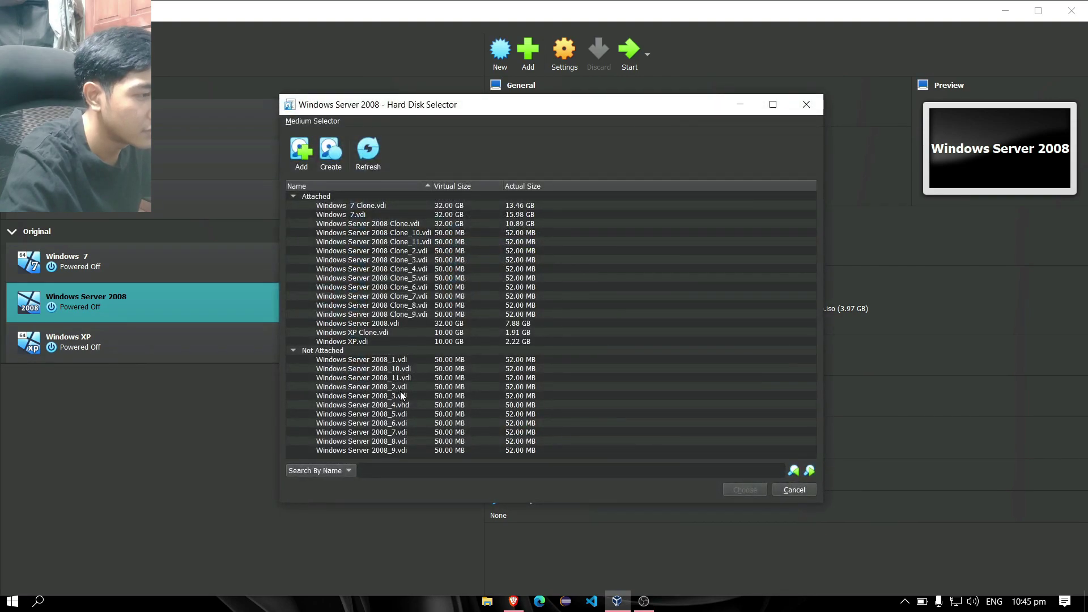
pyautogui.doubleClick(400, 389)
pyautogui.click(542, 247)
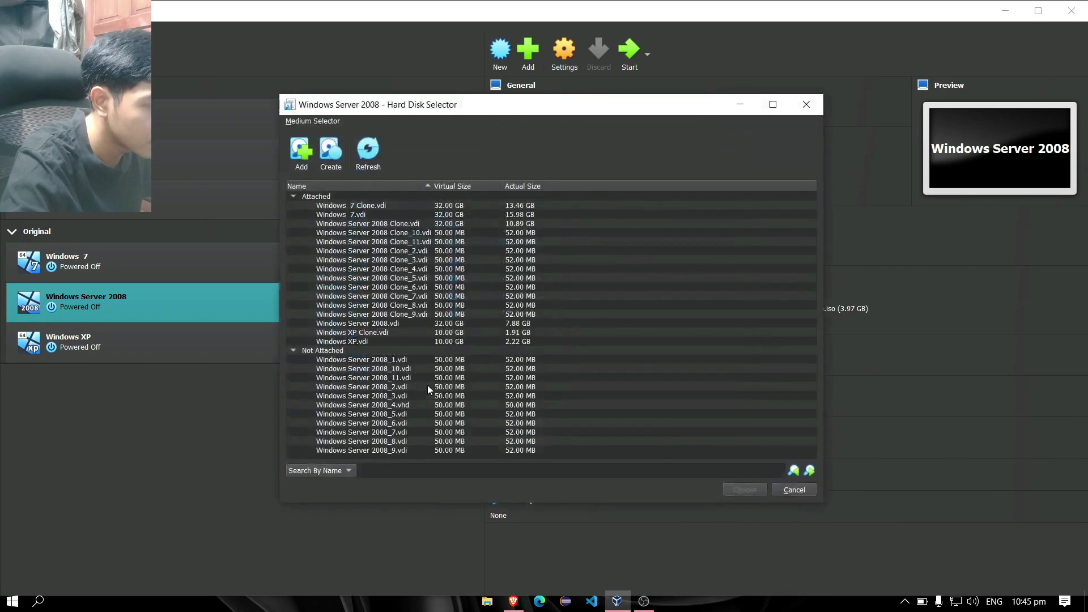
pyautogui.doubleClick(409, 395)
pyautogui.click(541, 247)
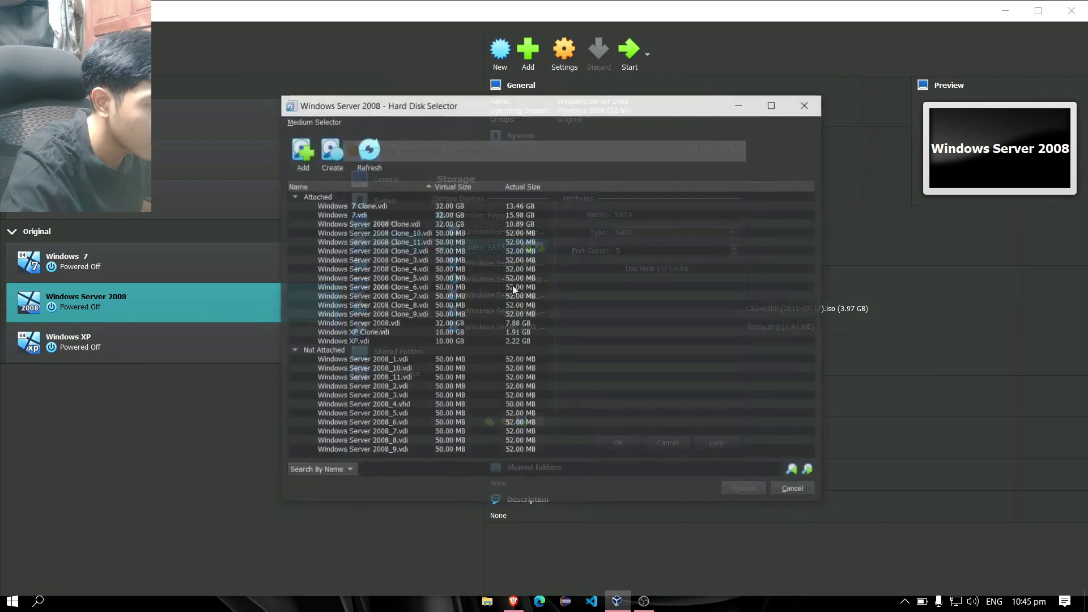
pyautogui.doubleClick(399, 404)
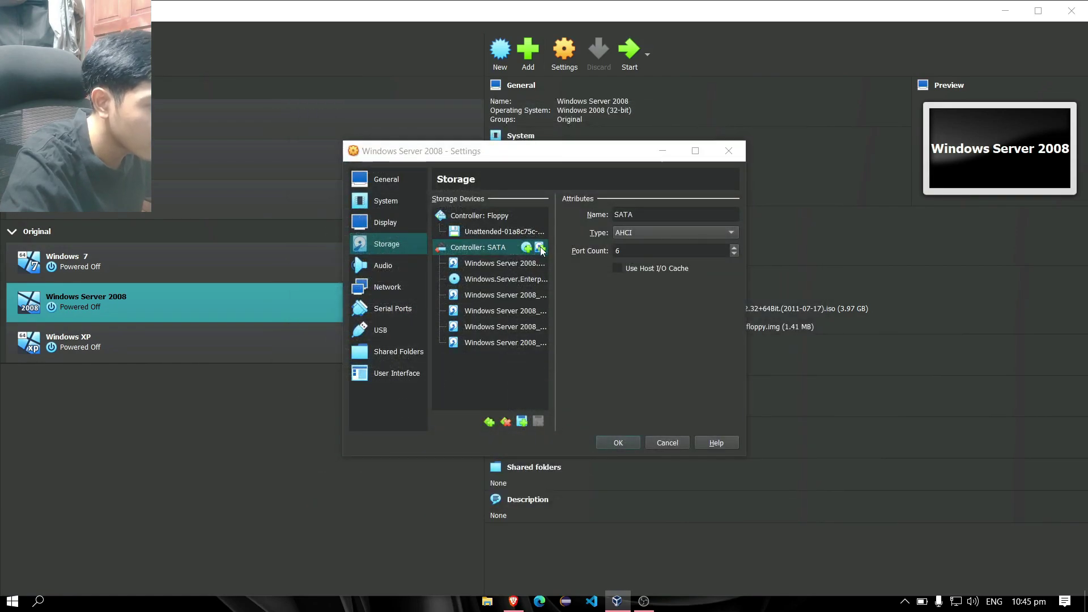
pyautogui.click(542, 247)
pyautogui.doubleClick(400, 414)
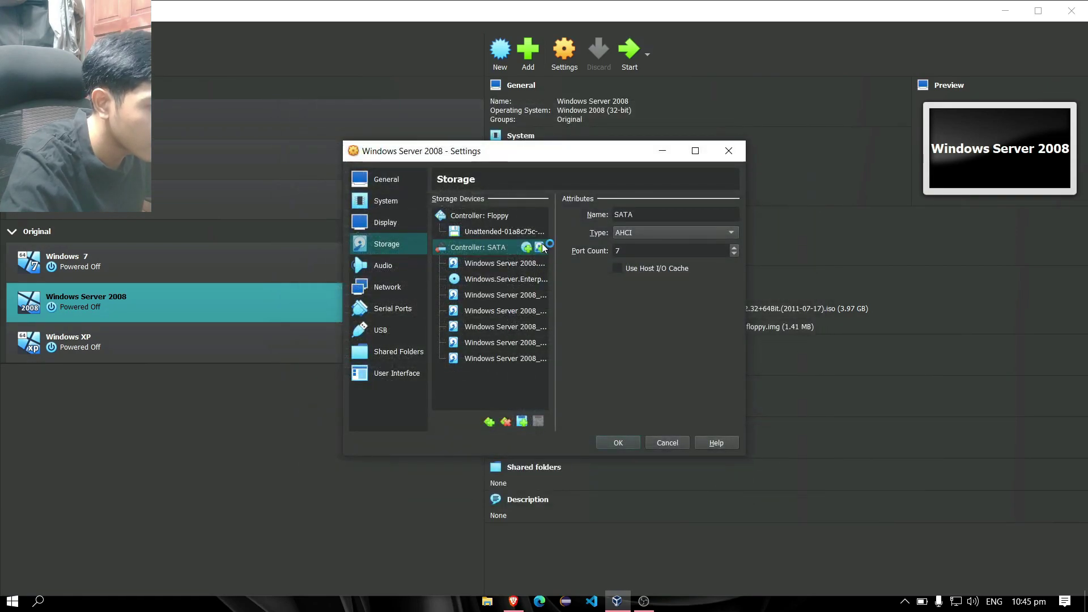
# Attach Windows Server 2008_6.vdi, 2008_7.vdi and 2008_8.vdi to the SATA controller
pyautogui.click(541, 247)
pyautogui.doubleClick(407, 422)
pyautogui.click(541, 247)
pyautogui.doubleClick(401, 438)
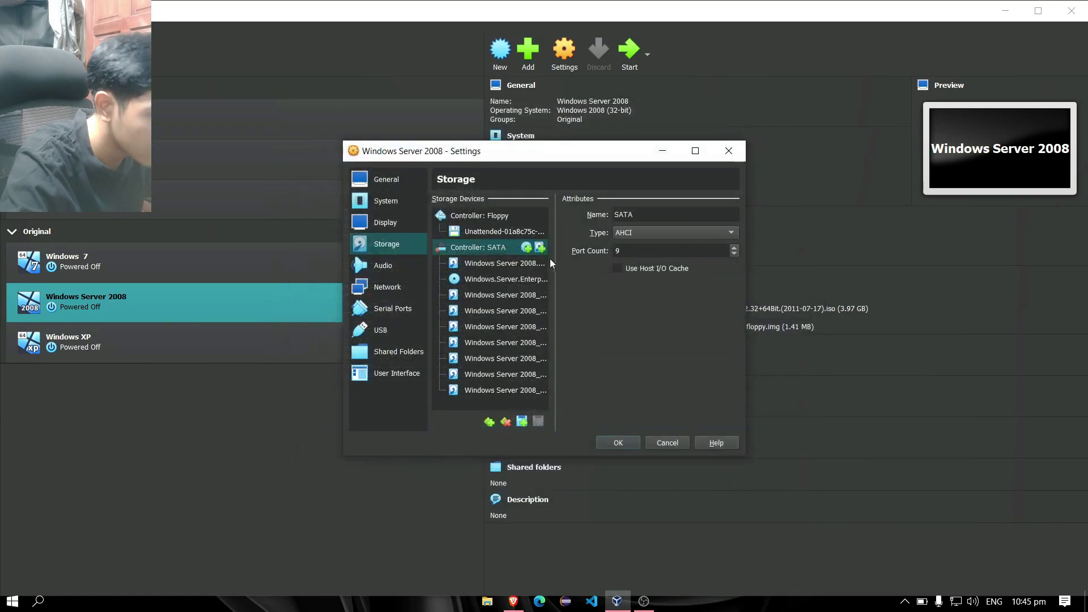
pyautogui.click(541, 247)
pyautogui.doubleClick(410, 440)
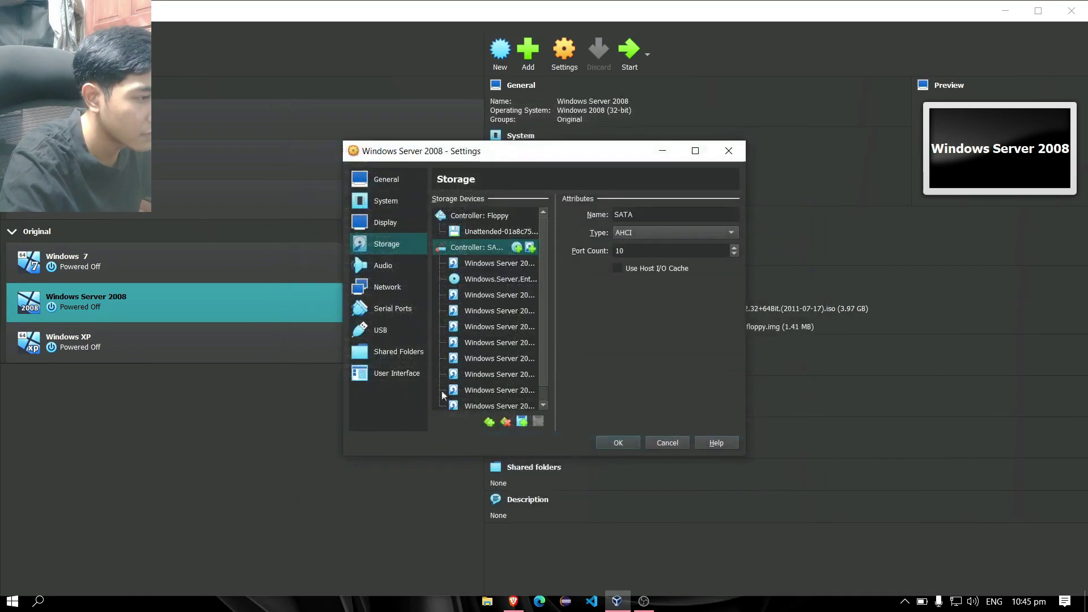
# Attach Windows Server 2008_9.vdi and 2008_10.vdi to the SATA controller and save the machine's settings
pyautogui.click(538, 247)
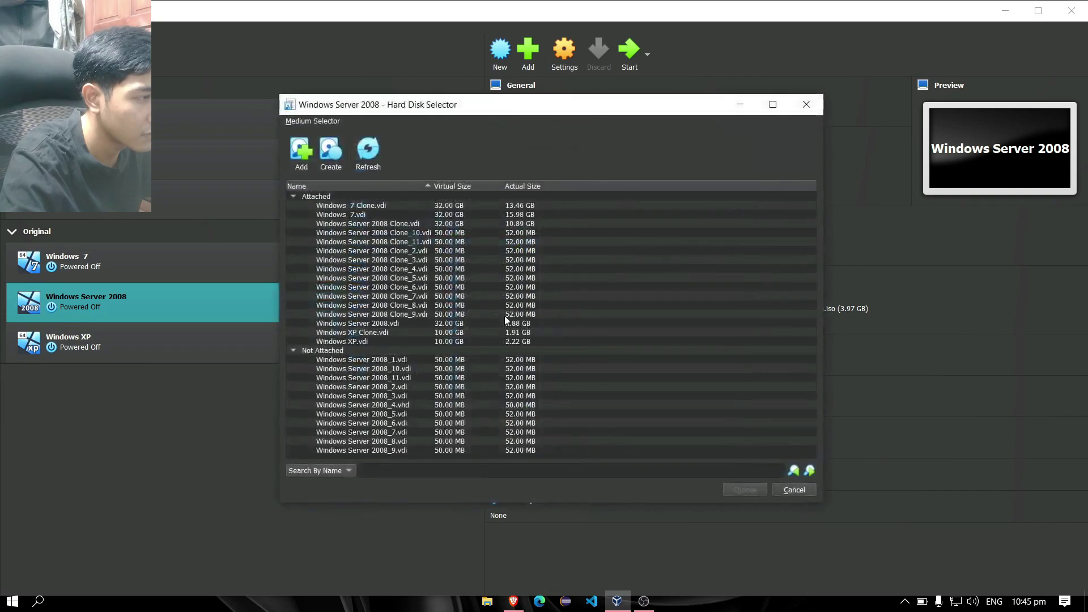
pyautogui.doubleClick(412, 451)
pyautogui.click(538, 247)
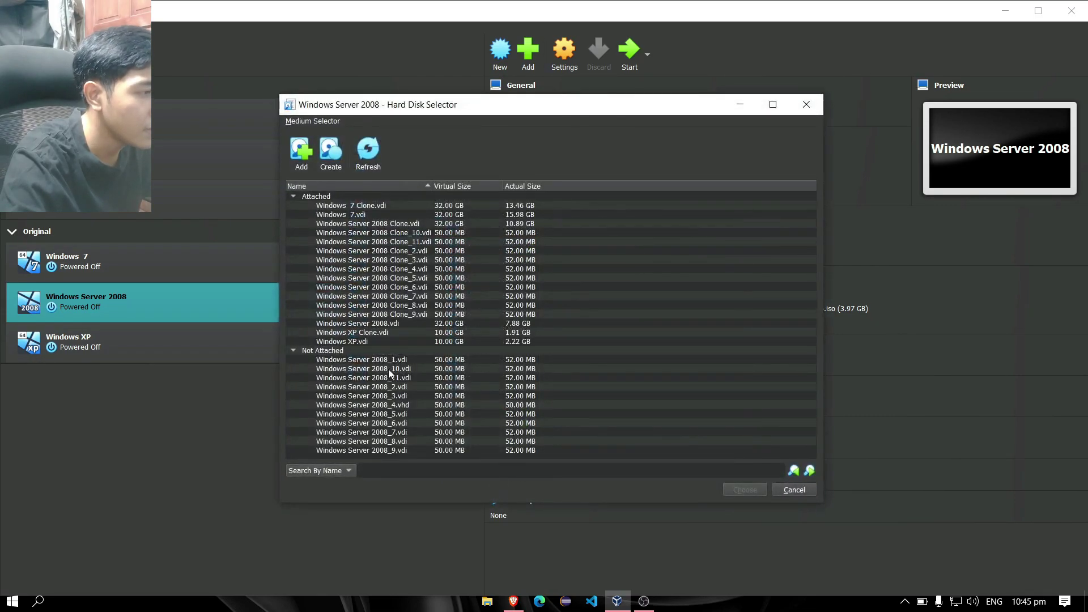
pyautogui.doubleClick(388, 369)
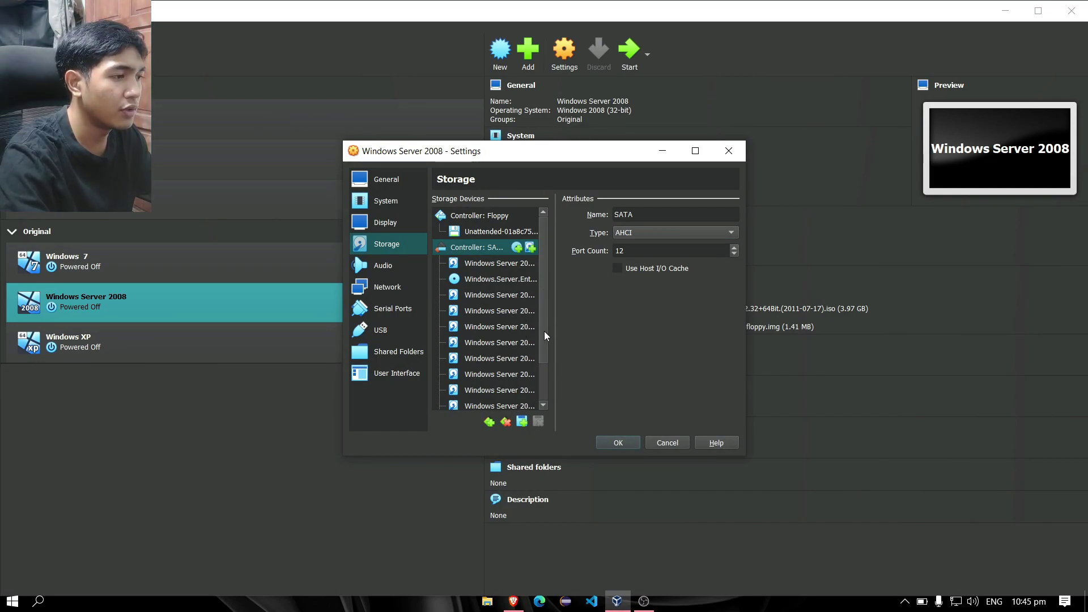
pyautogui.scroll(-1, 543, 331)
pyautogui.scroll(1, 540, 337)
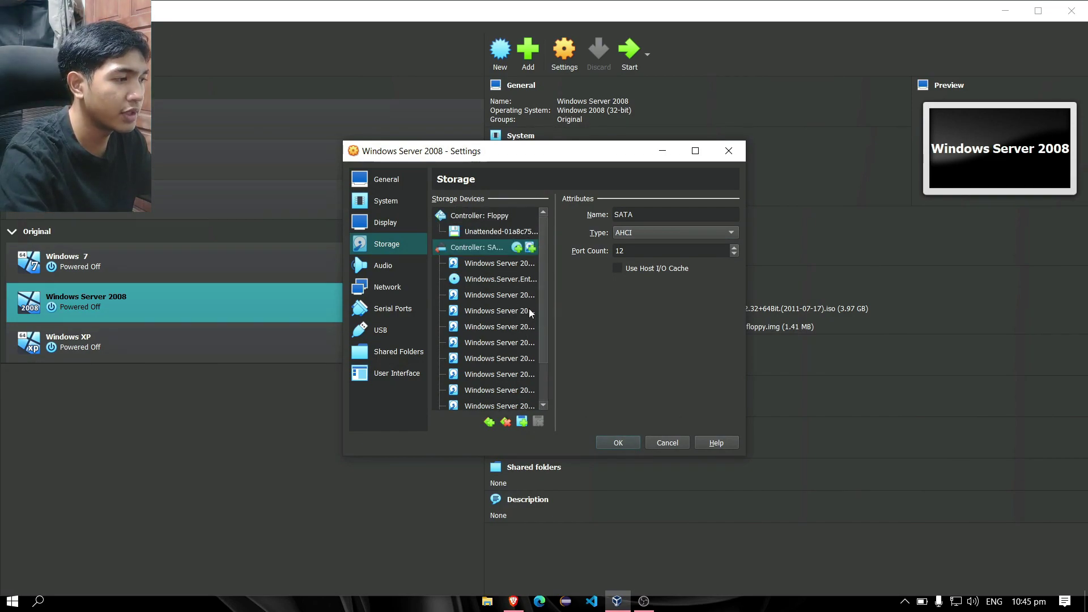
pyautogui.scroll(-1, 542, 306)
pyautogui.click(616, 443)
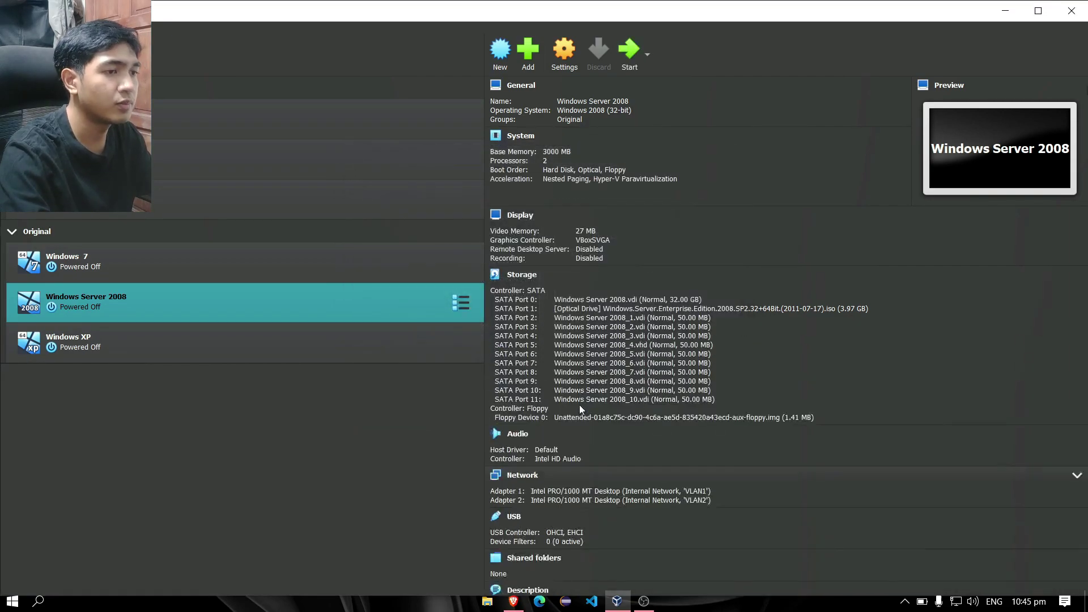
# Start the Windows Server 2008 machine and open Disk Management under Storage in its Server Manager
pyautogui.click(627, 56)
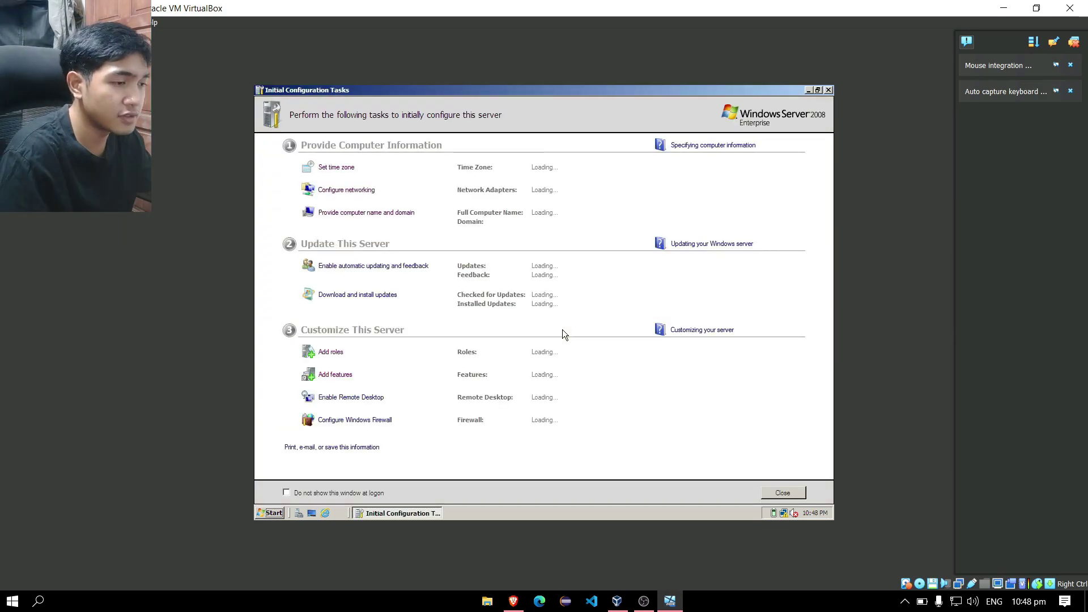
pyautogui.click(271, 513)
pyautogui.moveTo(469, 377)
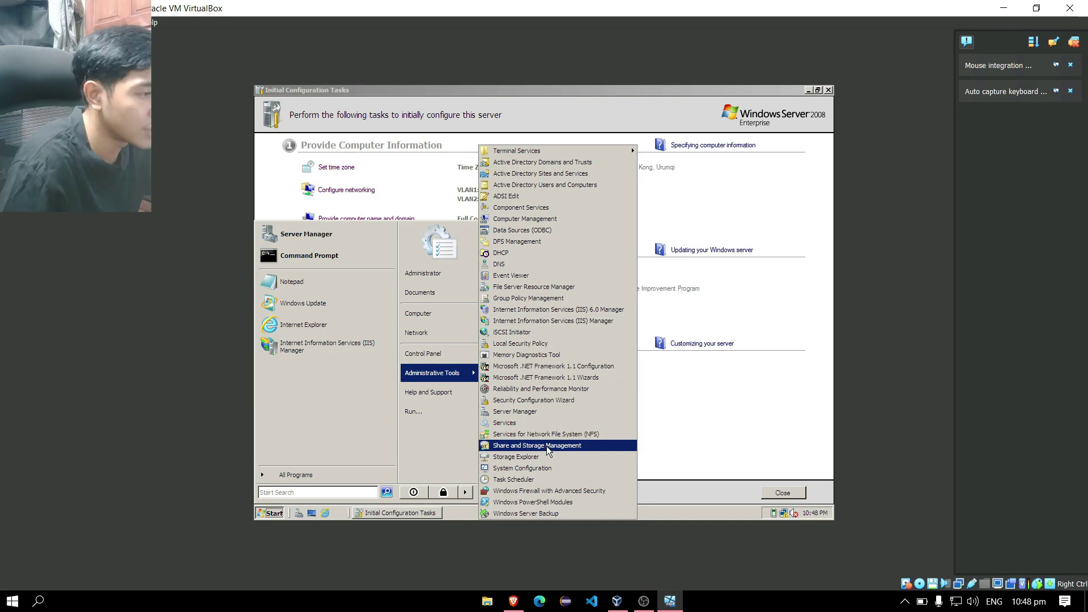
pyautogui.click(549, 417)
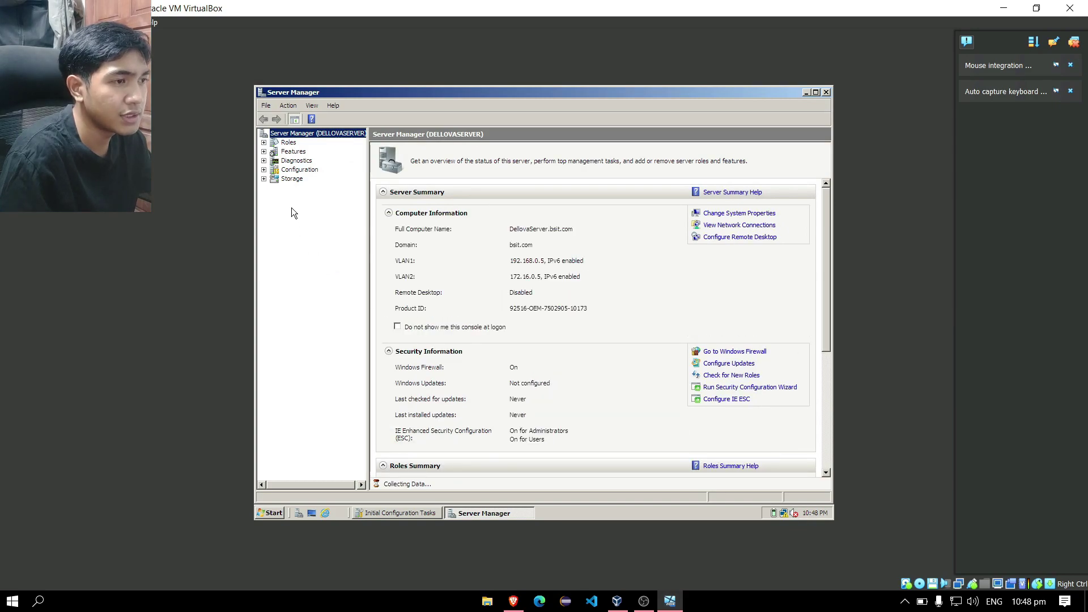
pyautogui.click(263, 179)
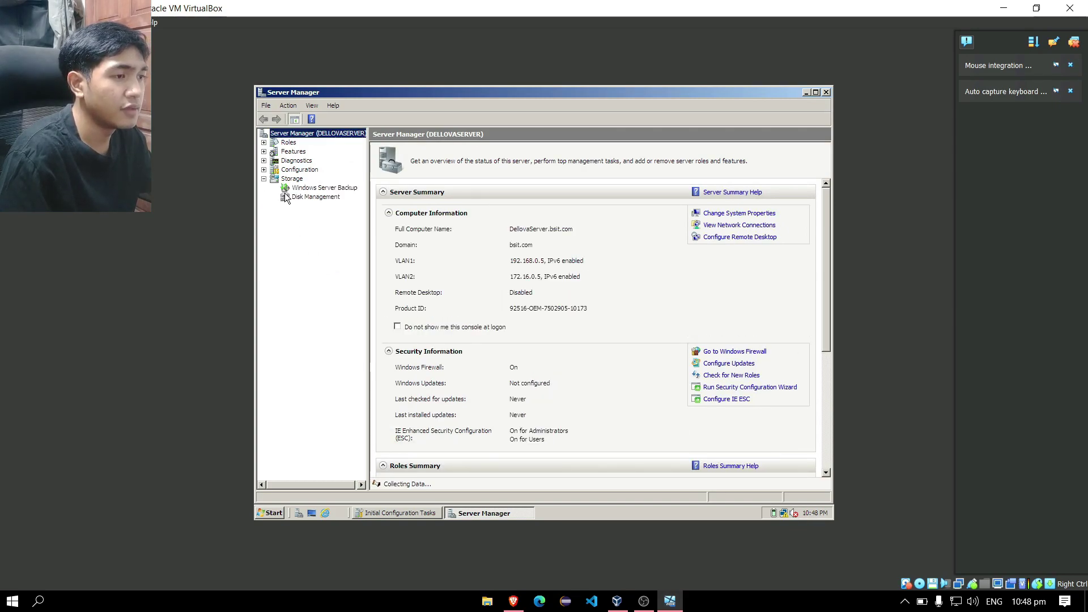
pyautogui.click(321, 198)
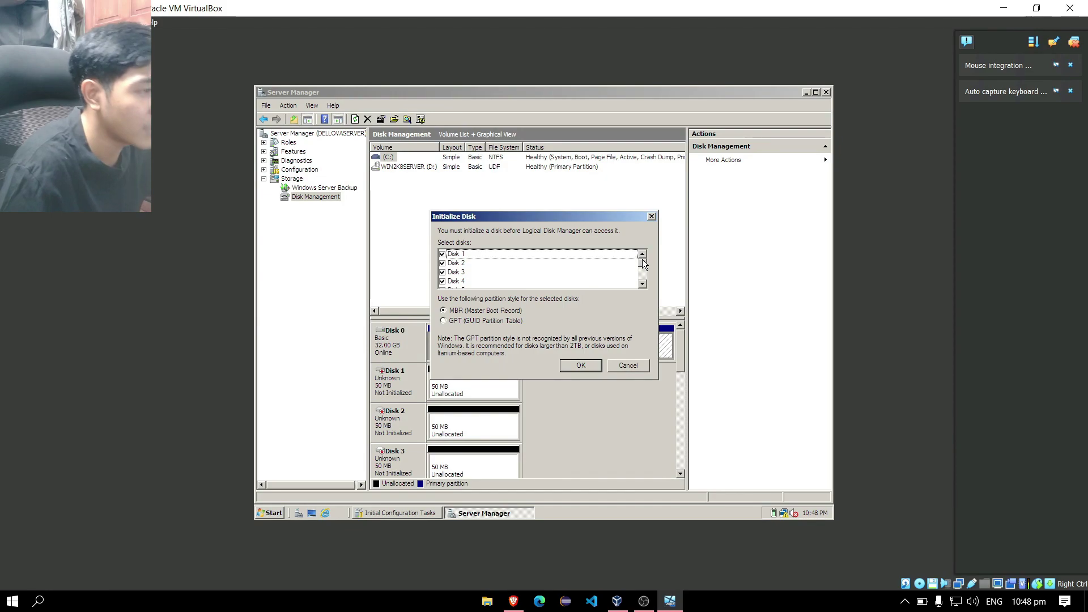
# Initialize all the listed new disks with the MBR (Master Boot Record) partition style
pyautogui.moveTo(644, 265); pyautogui.dragTo(643, 283)
pyautogui.scroll(2, 617, 272)
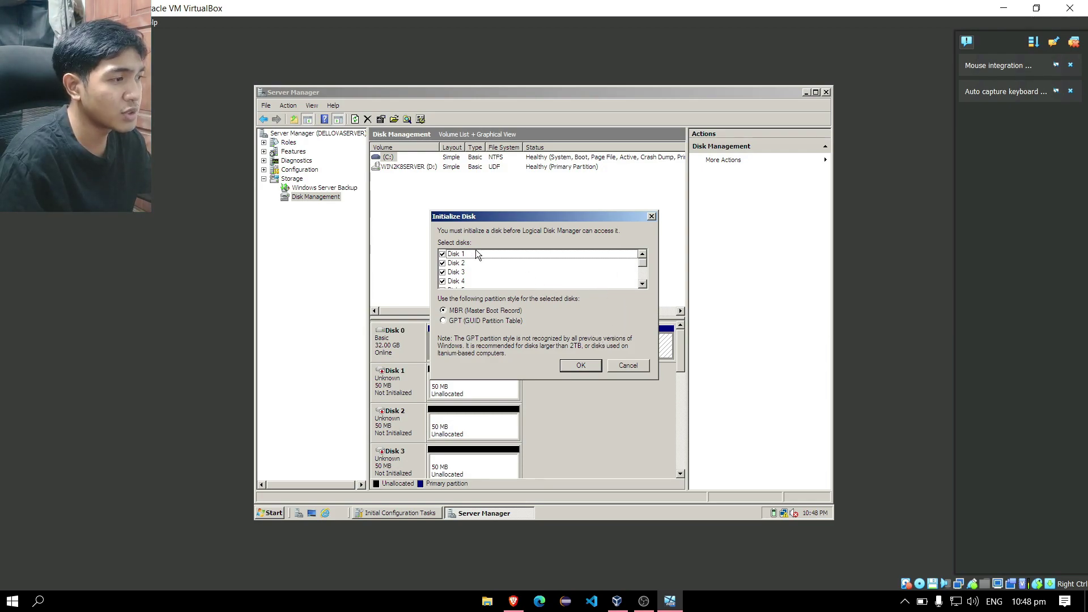
pyautogui.moveTo(642, 264)
pyautogui.mouseDown()
pyautogui.moveTo(644, 278)
pyautogui.moveTo(643, 259)
pyautogui.mouseUp()
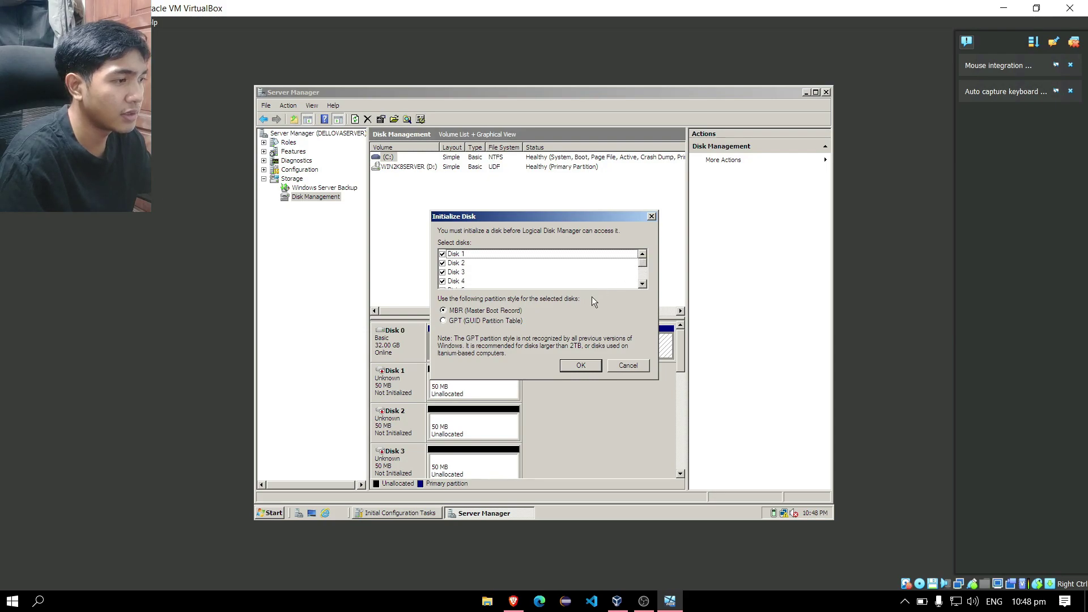
pyautogui.click(579, 366)
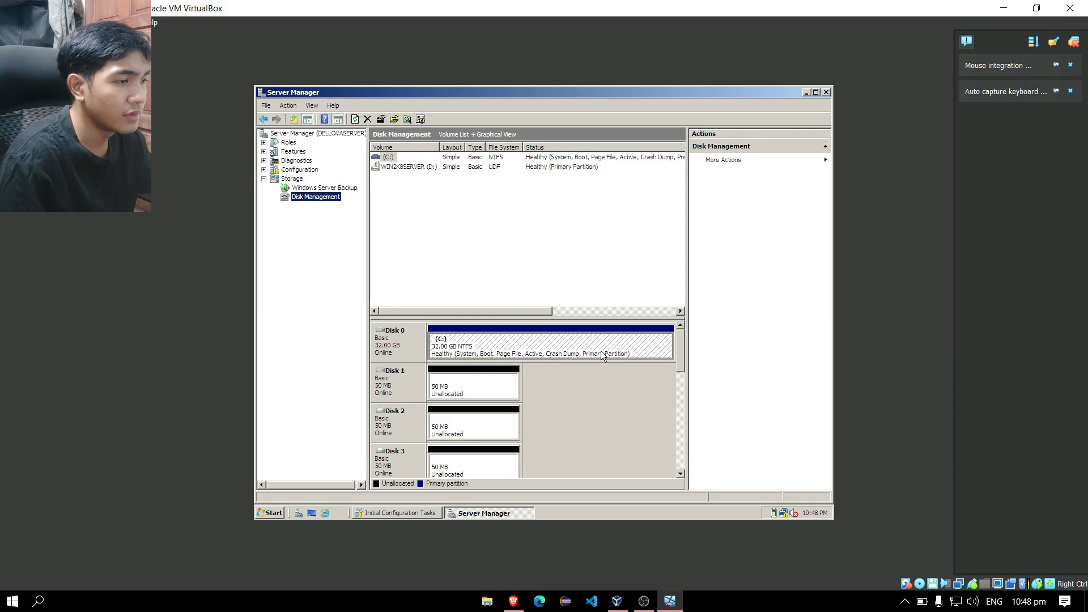
pyautogui.moveTo(681, 346); pyautogui.dragTo(681, 348)
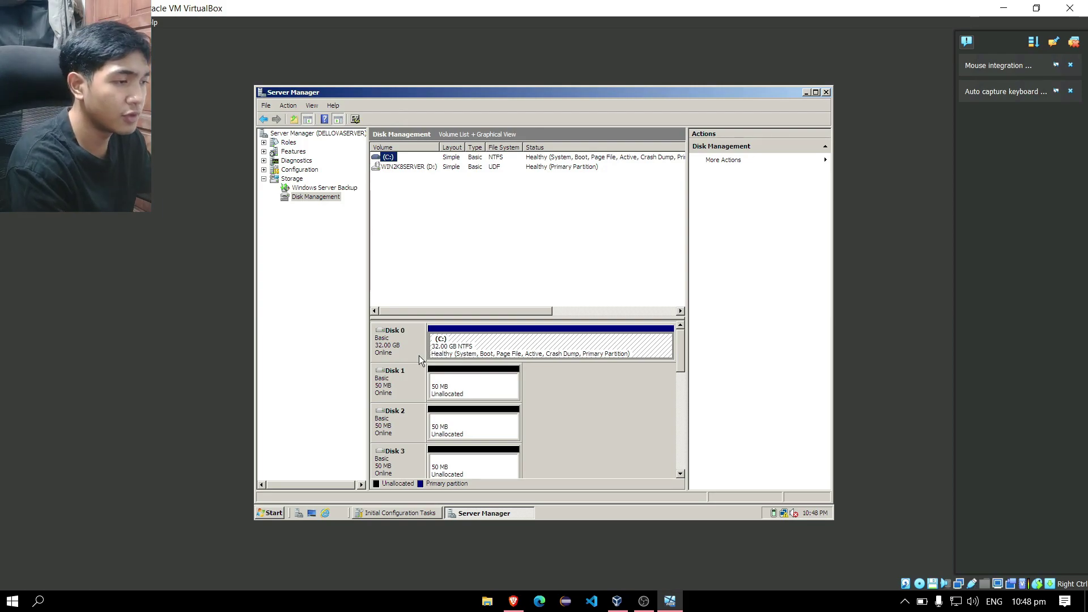
# Begin a new striped volume on Disk 1 and add Disk 2 to its selected disks
pyautogui.rightClick(392, 390)
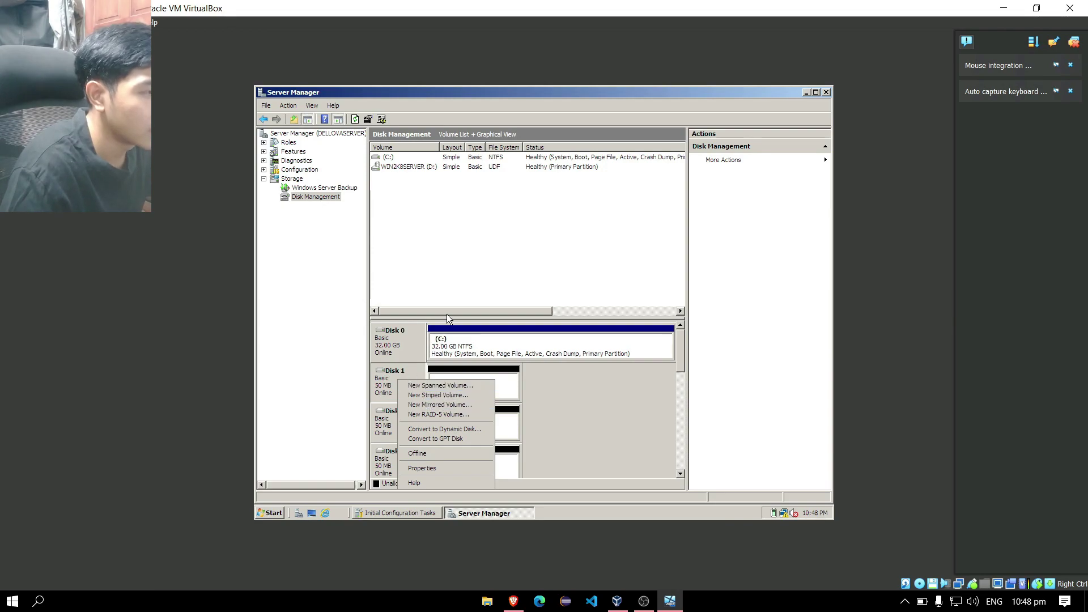
pyautogui.click(463, 276)
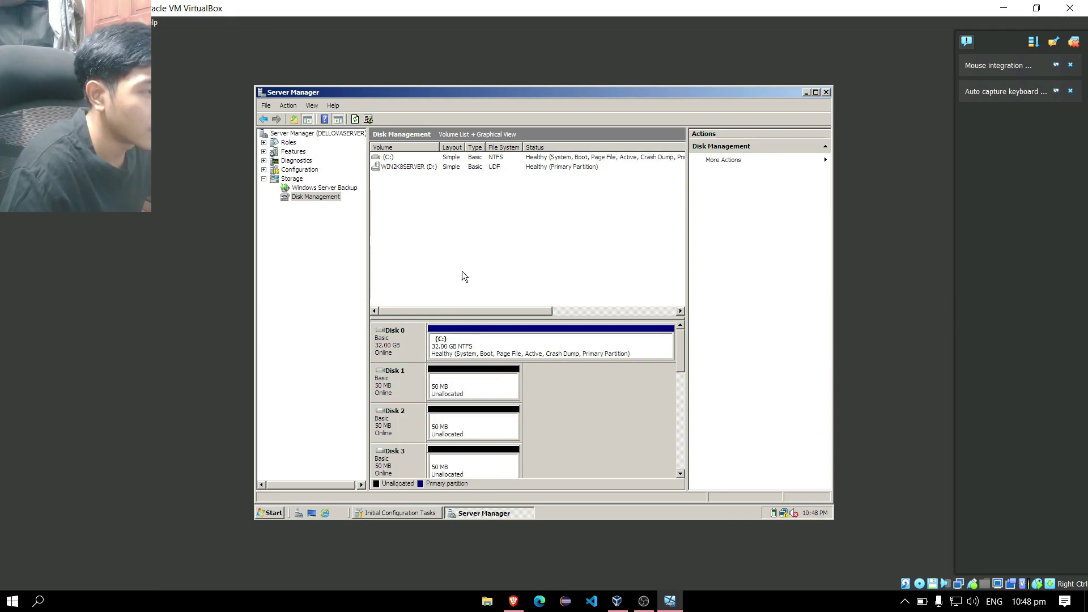
pyautogui.rightClick(400, 375)
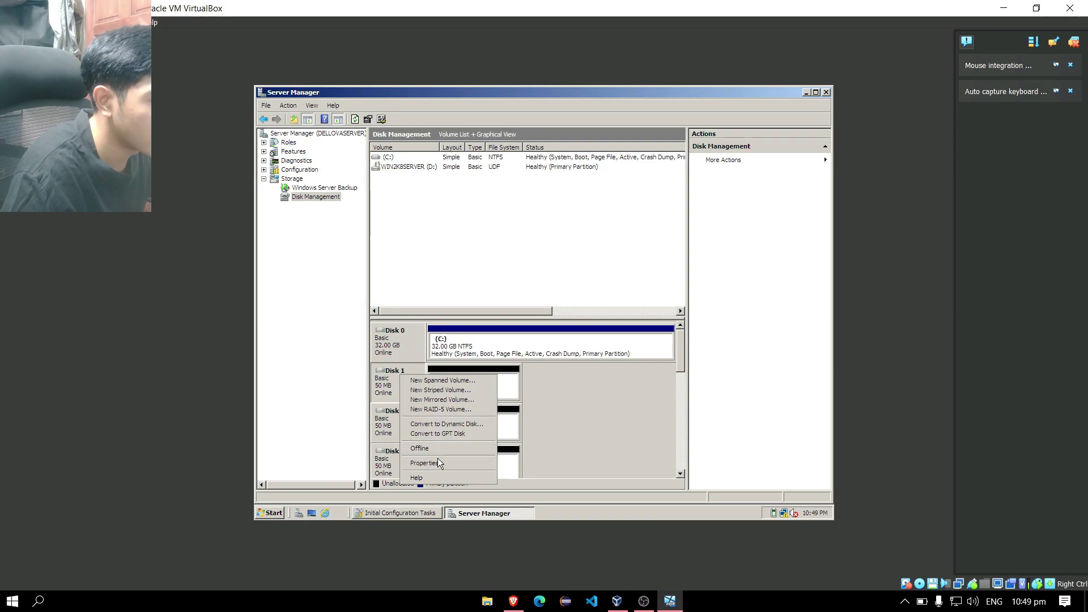
pyautogui.click(460, 394)
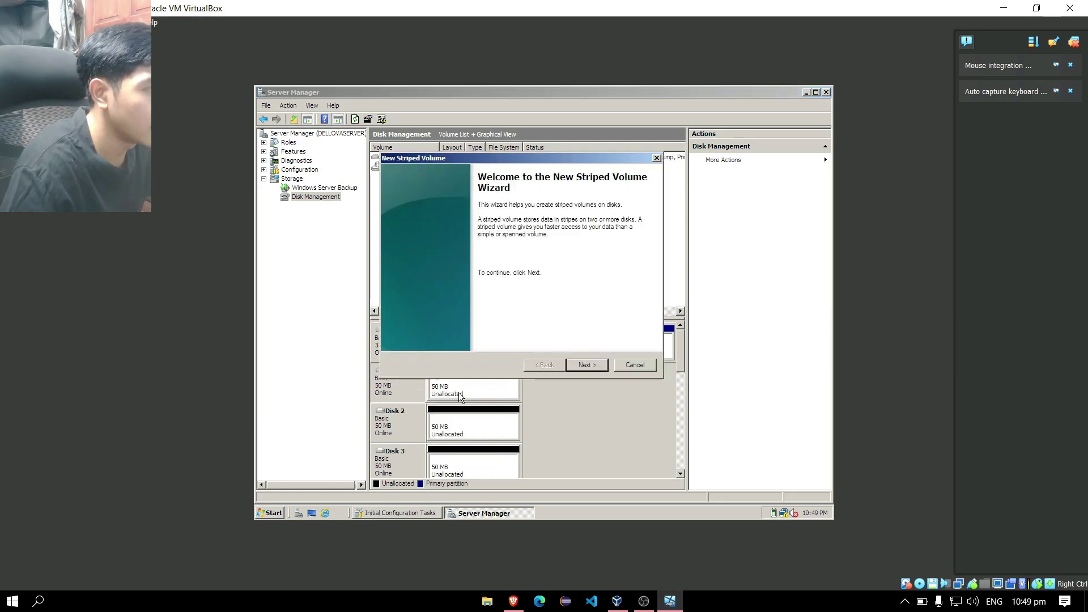
pyautogui.click(583, 366)
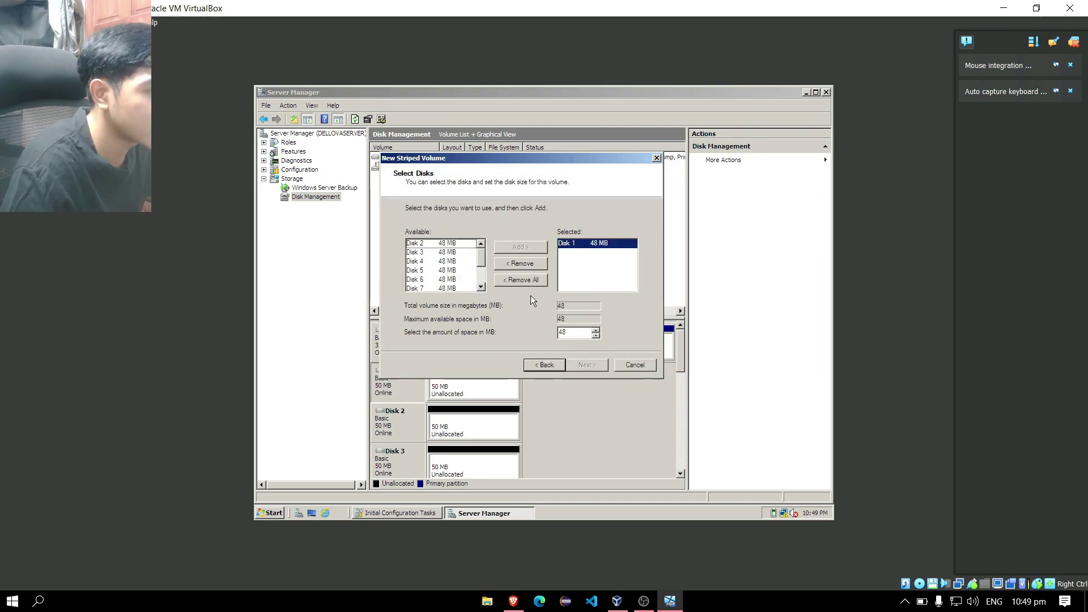
pyautogui.click(444, 245)
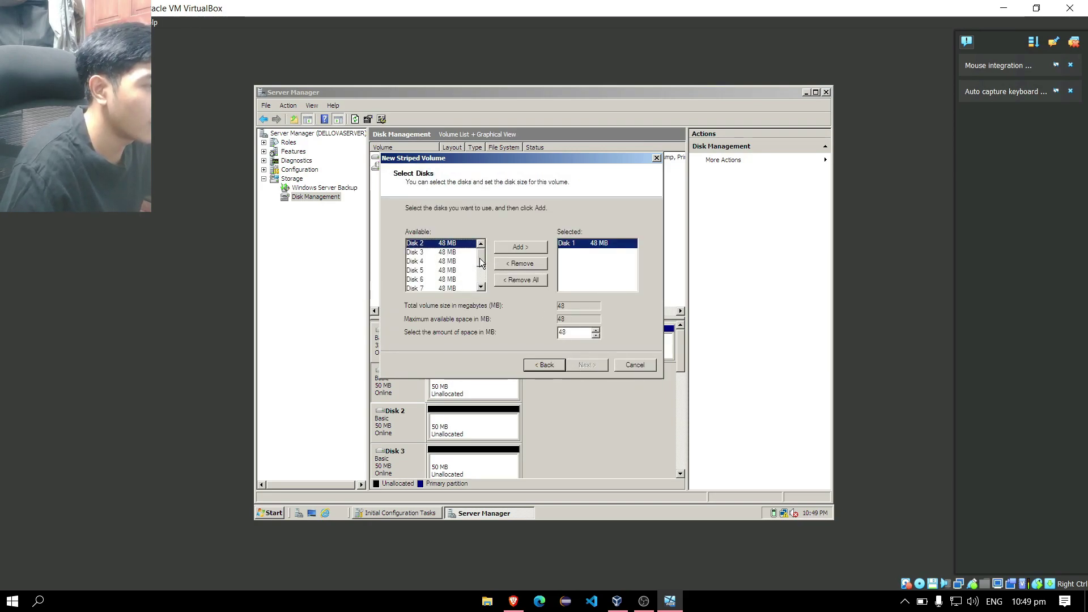
pyautogui.moveTo(539, 157); pyautogui.dragTo(539, 162)
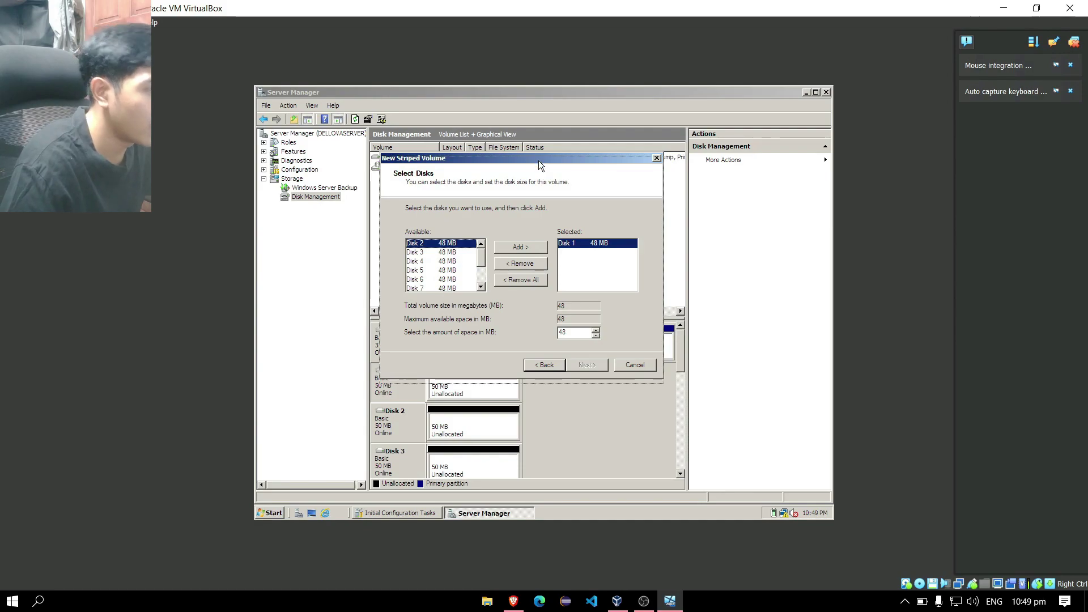
pyautogui.click(521, 251)
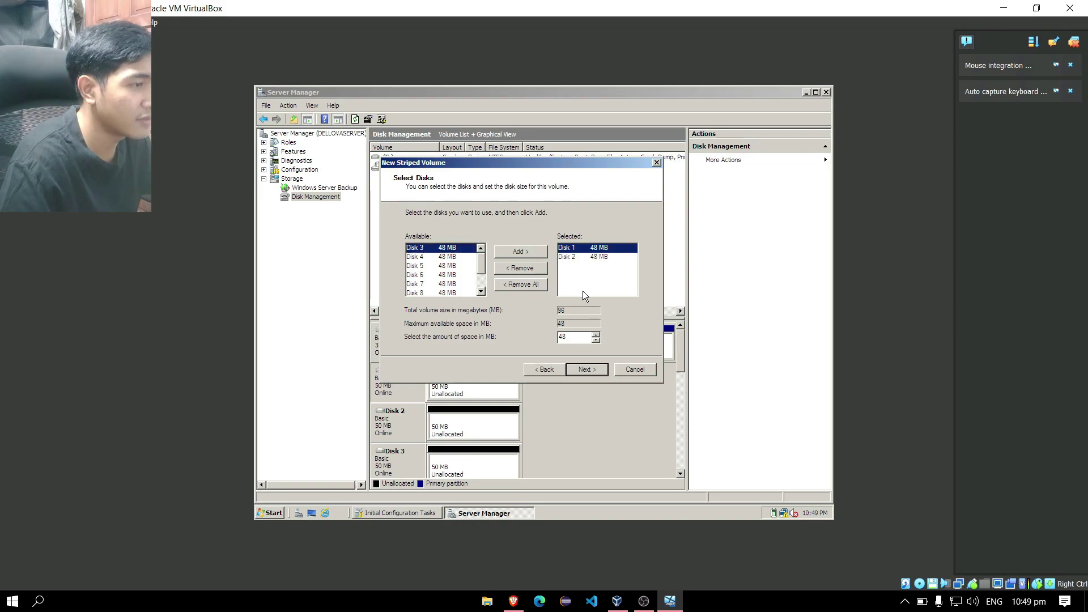
pyautogui.click(596, 369)
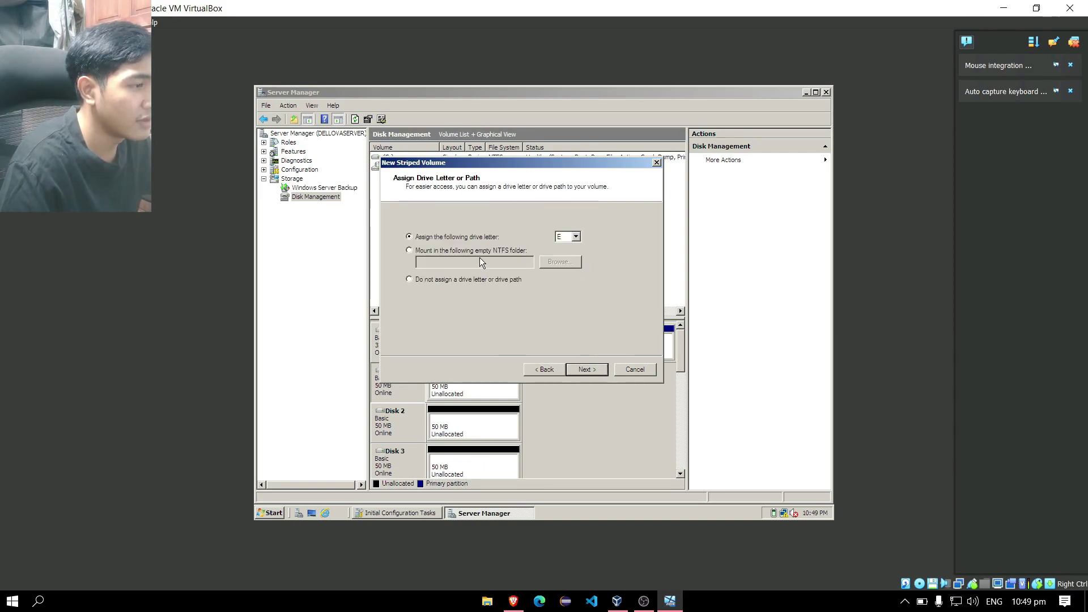
# Create the striped volume with drive letter E, NTFS and the label RAID0-Stripped, accepting the conversion to dynamic disks
pyautogui.click(589, 367)
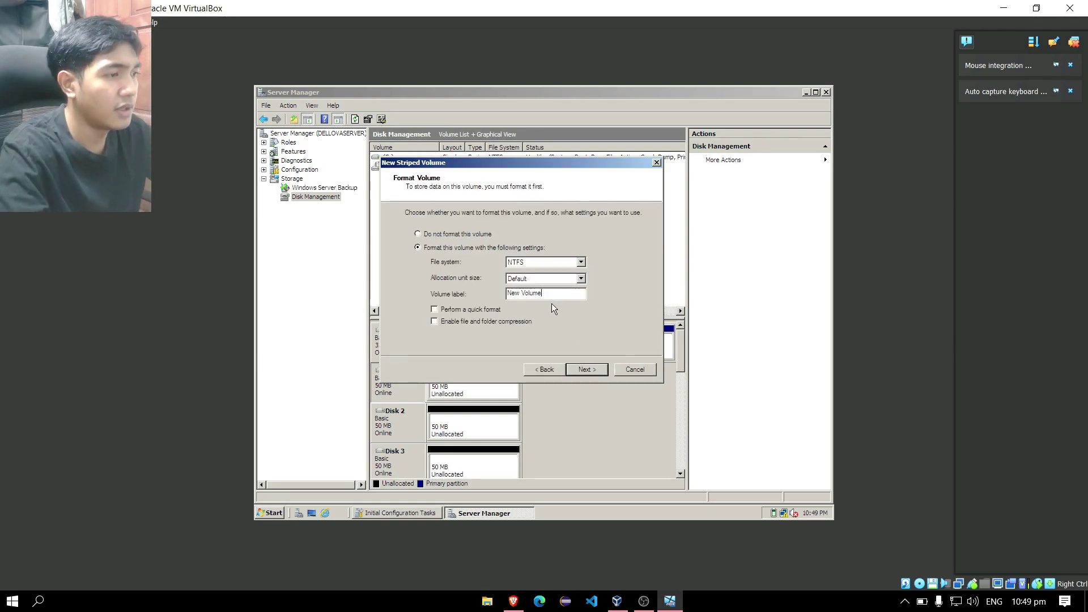
pyautogui.hotkey('ctrl', 'a')
pyautogui.press('BackSpace')
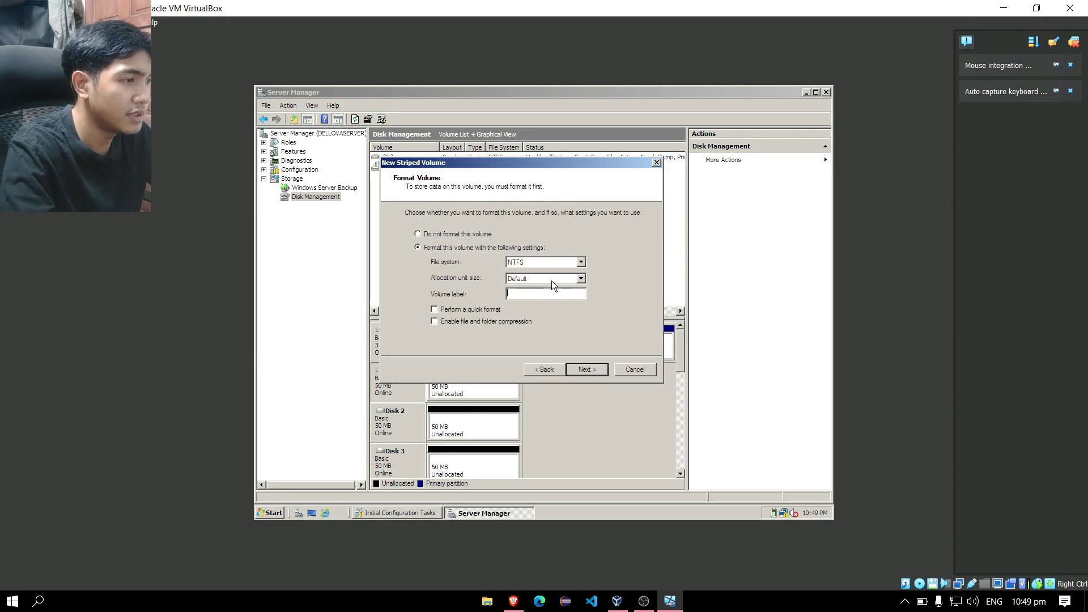
pyautogui.write('RAID')
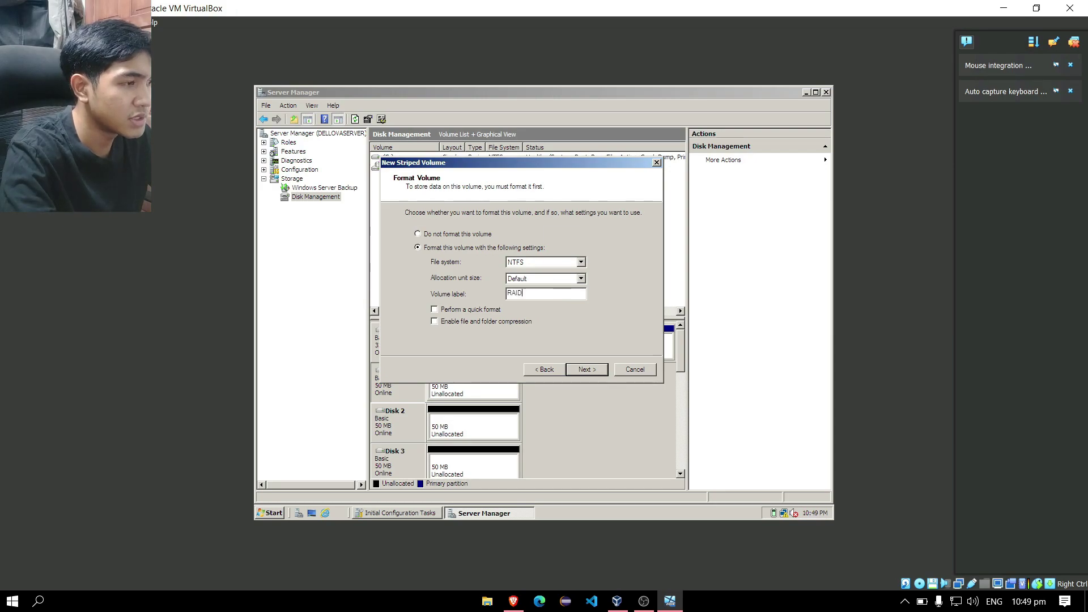
pyautogui.write('0-')
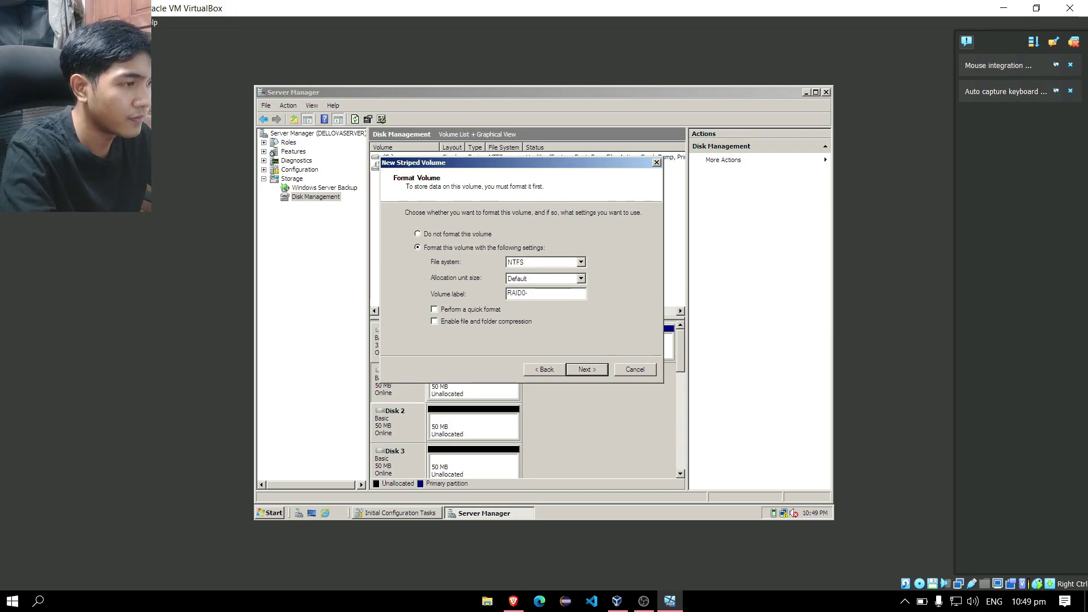
pyautogui.write('St')
pyautogui.write('ripe')
pyautogui.write('ped')
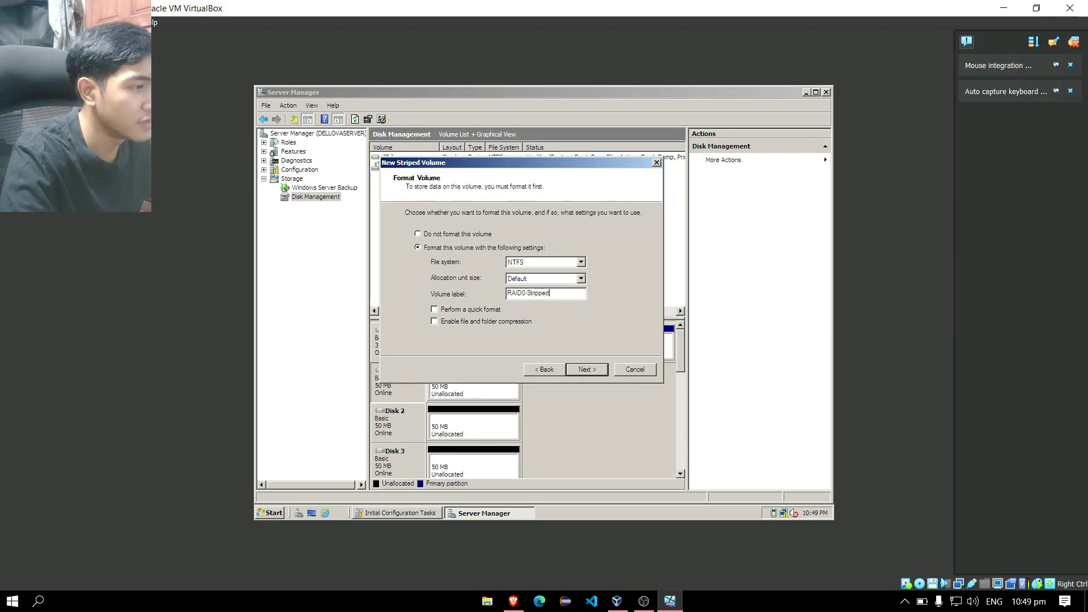
pyautogui.click(594, 370)
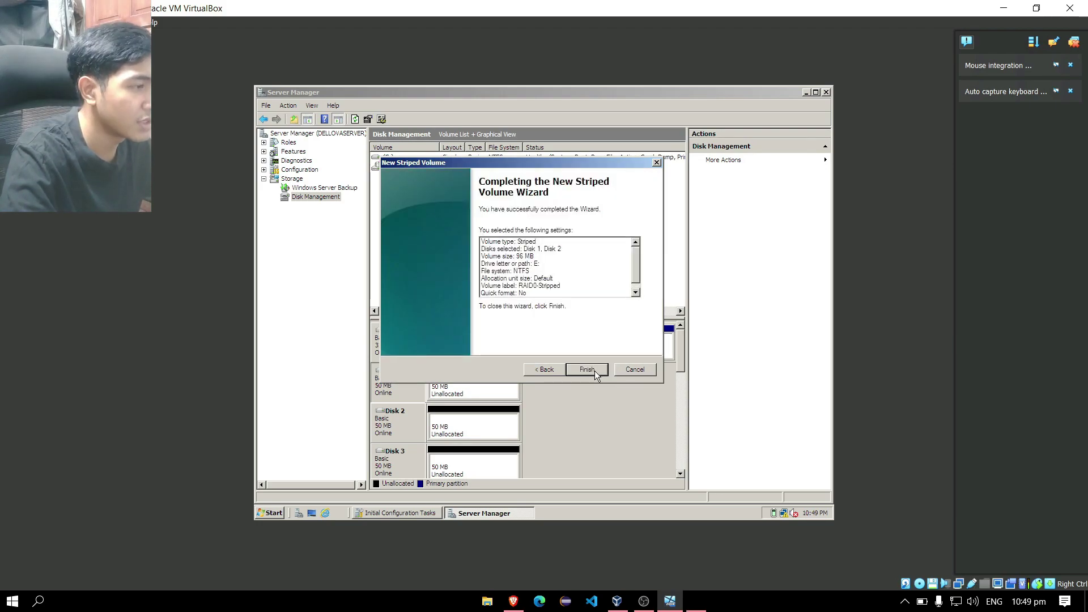
pyautogui.click(594, 371)
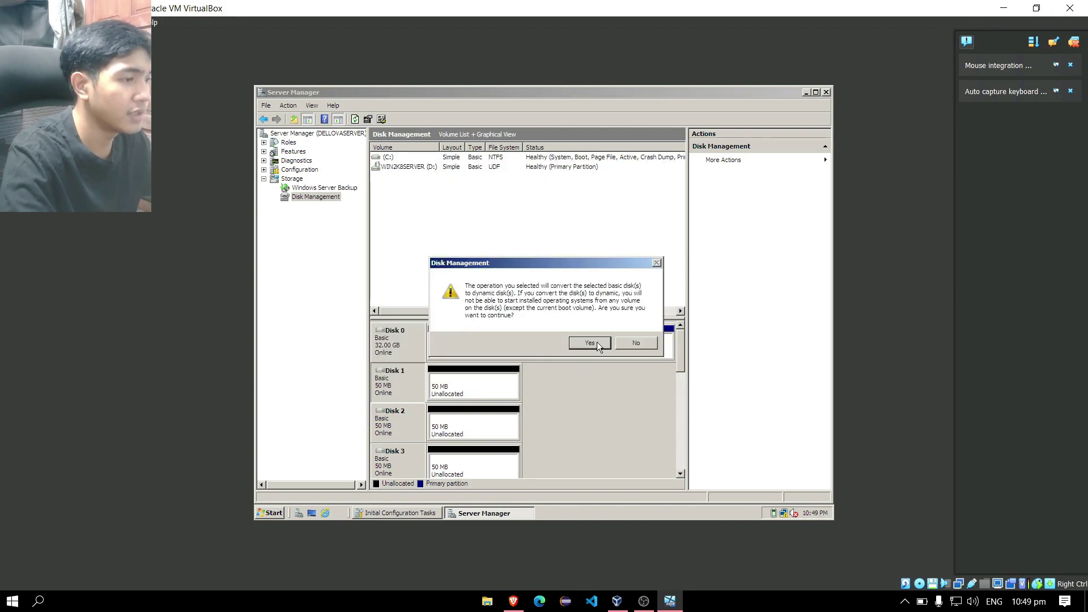
pyautogui.click(590, 343)
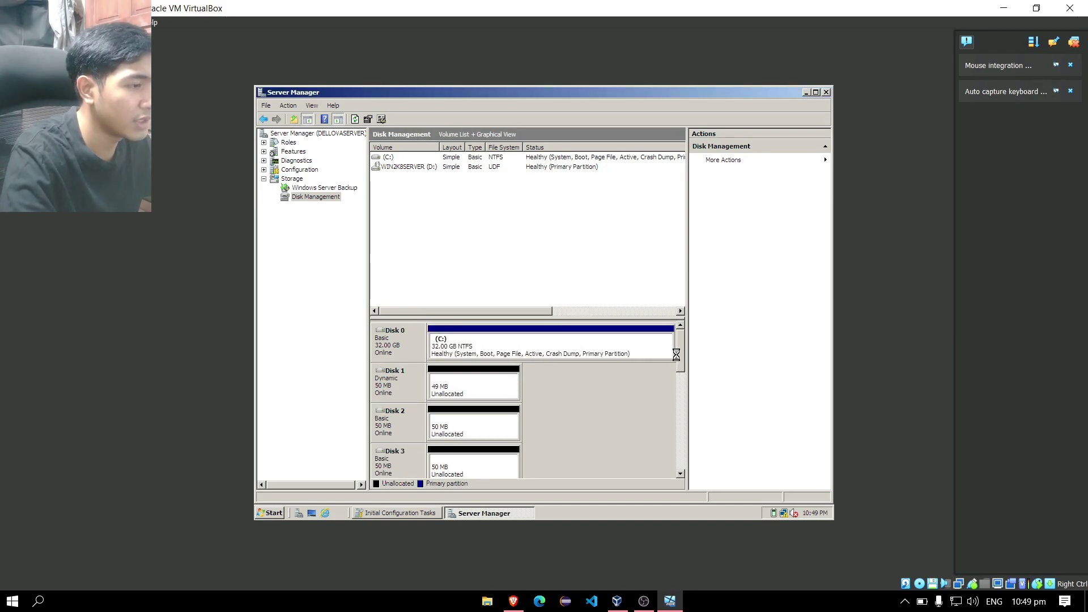
# Begin a new mirrored volume on Disk 3 and add Disk 4 to its selected disks
pyautogui.moveTo(682, 338); pyautogui.dragTo(681, 355)
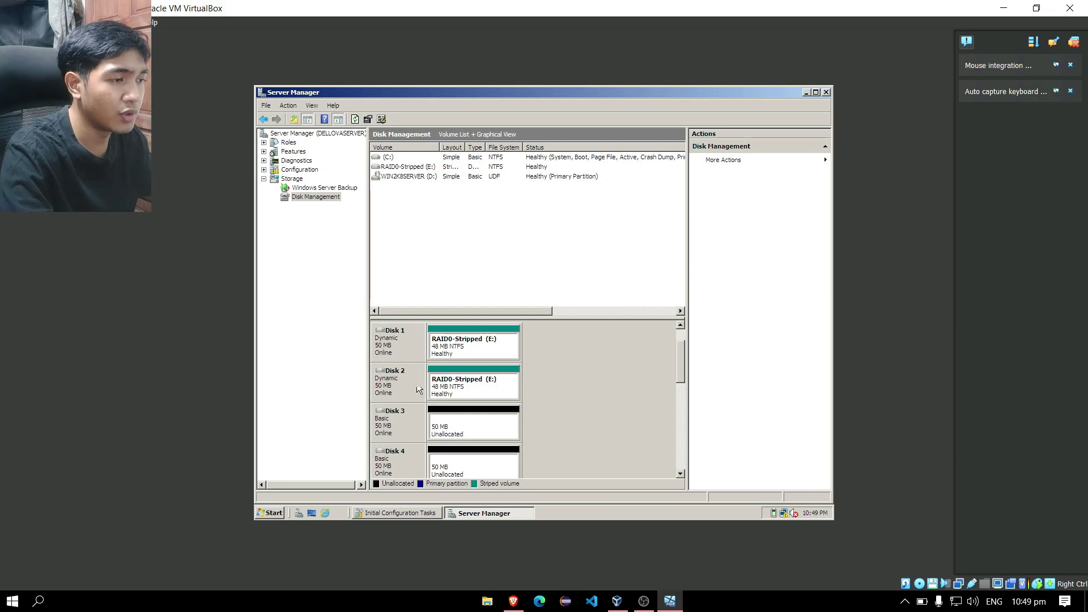
pyautogui.rightClick(416, 418)
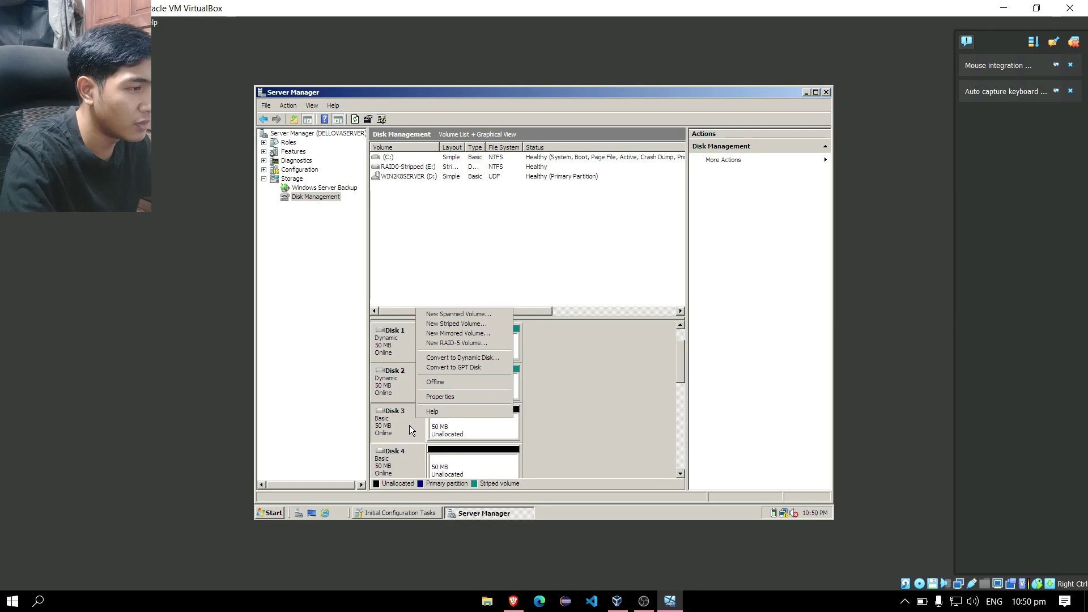
pyautogui.click(487, 335)
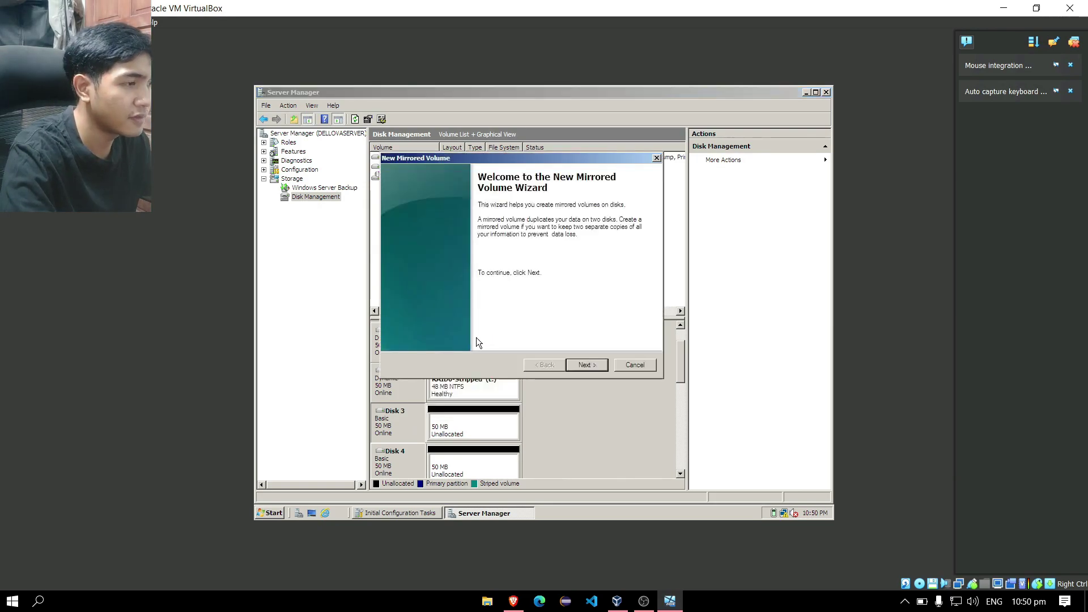
pyautogui.click(603, 365)
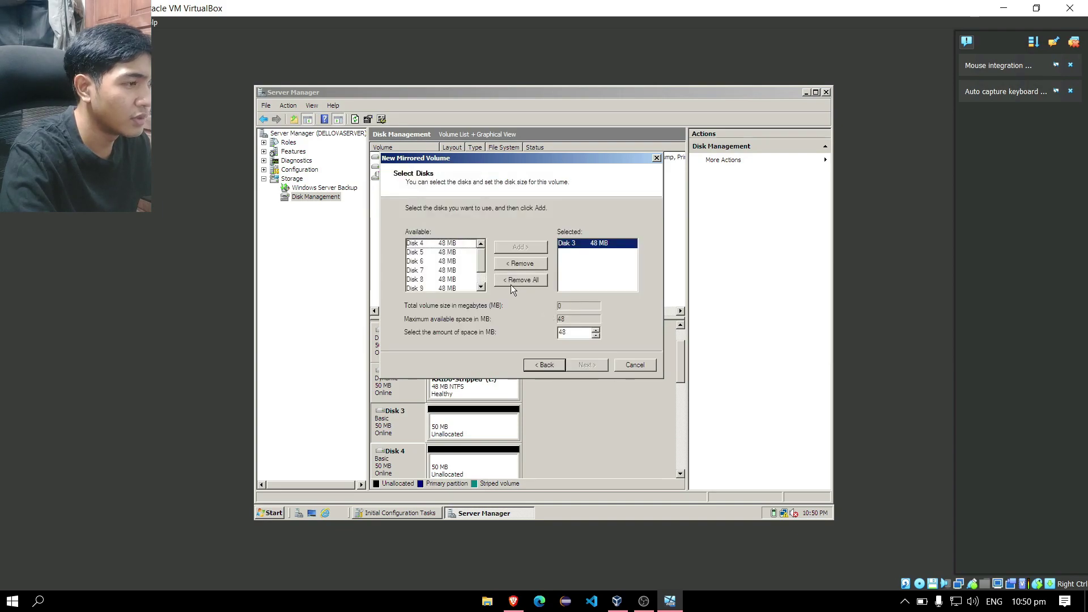
pyautogui.doubleClick(444, 244)
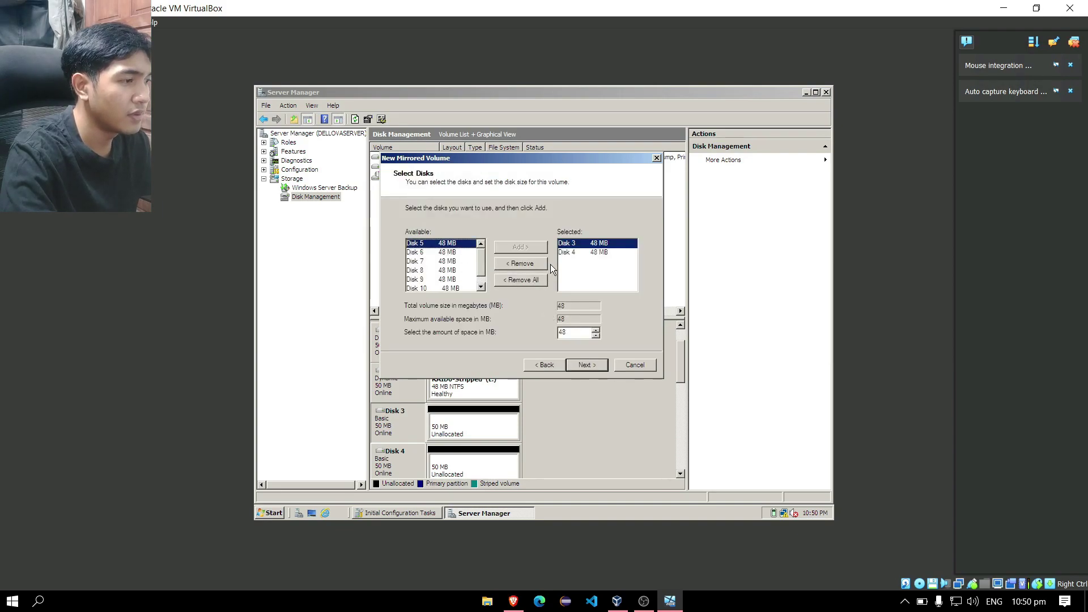
pyautogui.click(603, 364)
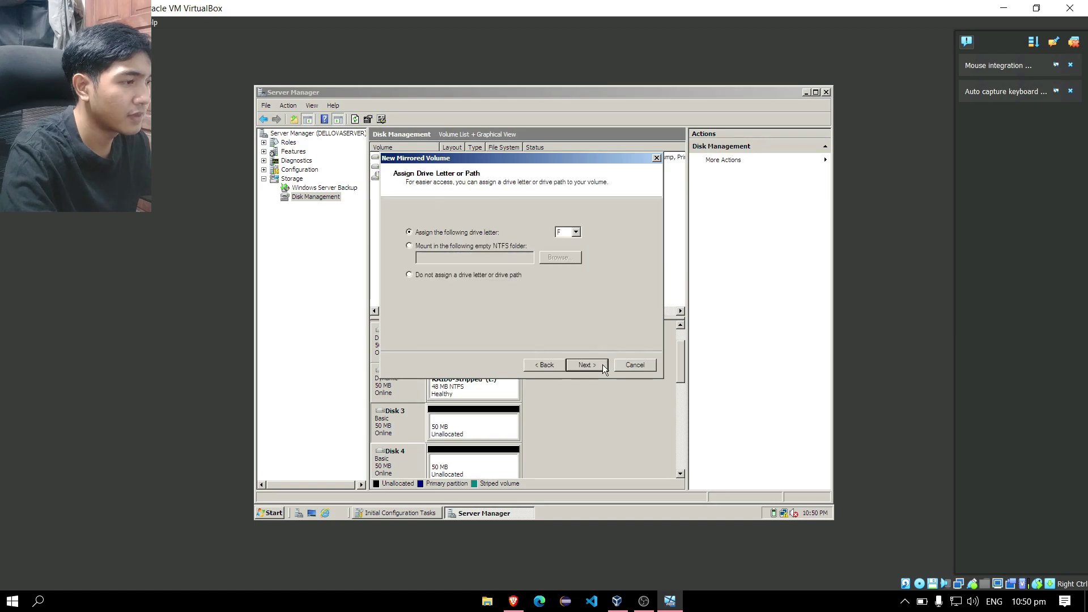
# Create the mirrored volume with drive letter F, NTFS and the label RAID1-Mirrored, accepting the conversion to dynamic disks
pyautogui.click(596, 371)
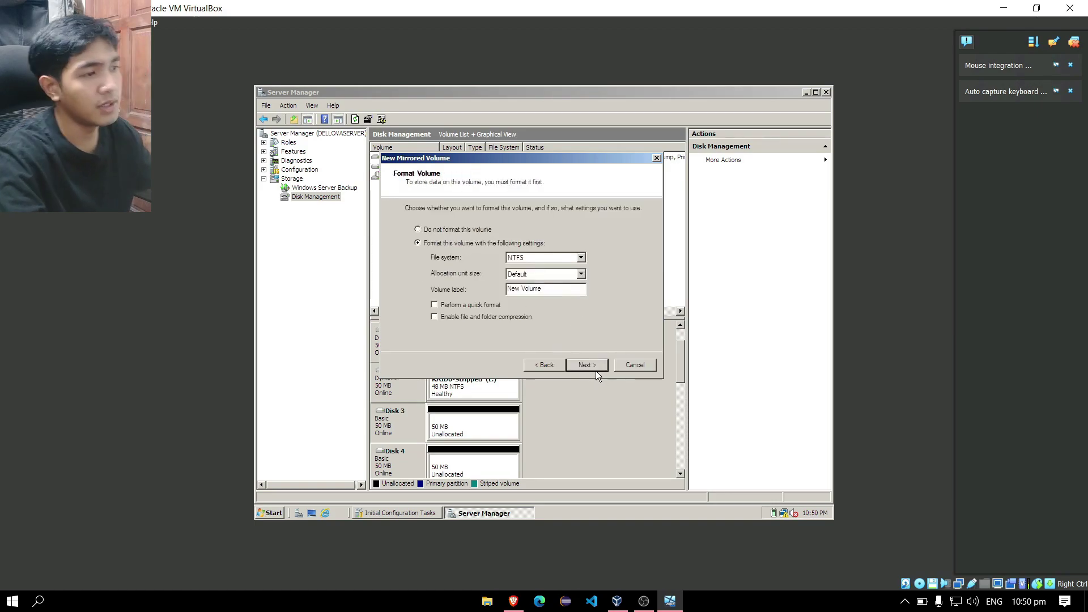
pyautogui.click(554, 289)
pyautogui.hotkey('ctrl', 'a')
pyautogui.press('BackSpace')
pyautogui.write('RAID1-M')
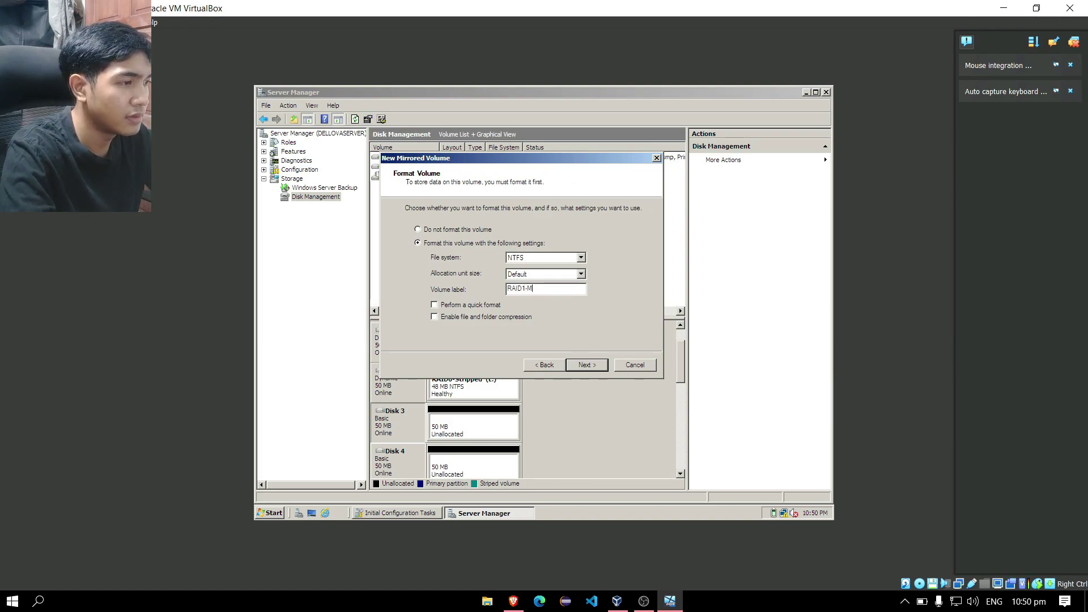
pyautogui.write('irrored')
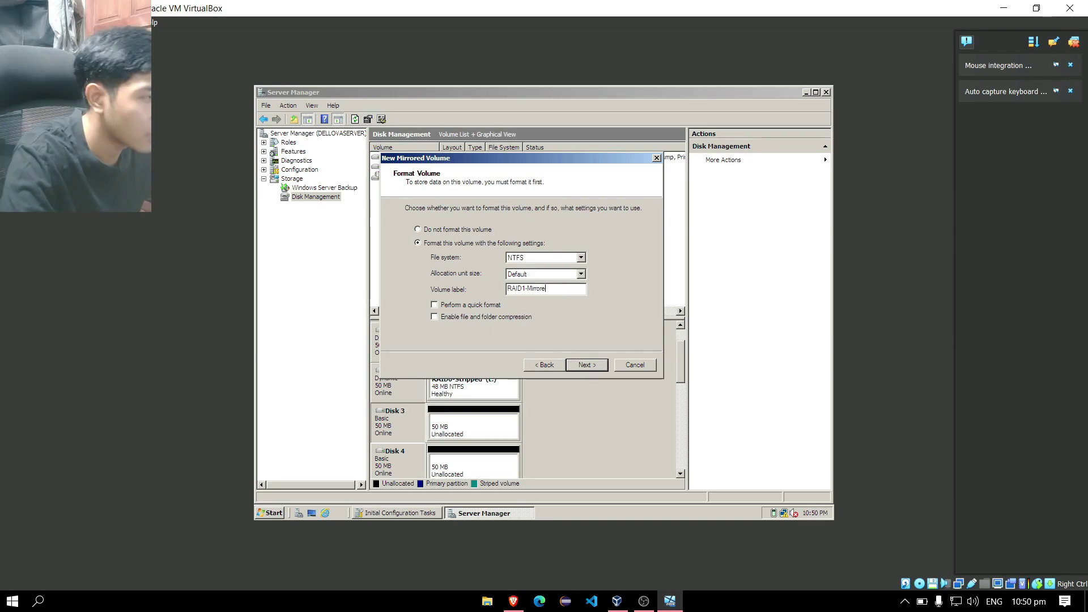
pyautogui.click(589, 365)
pyautogui.click(586, 366)
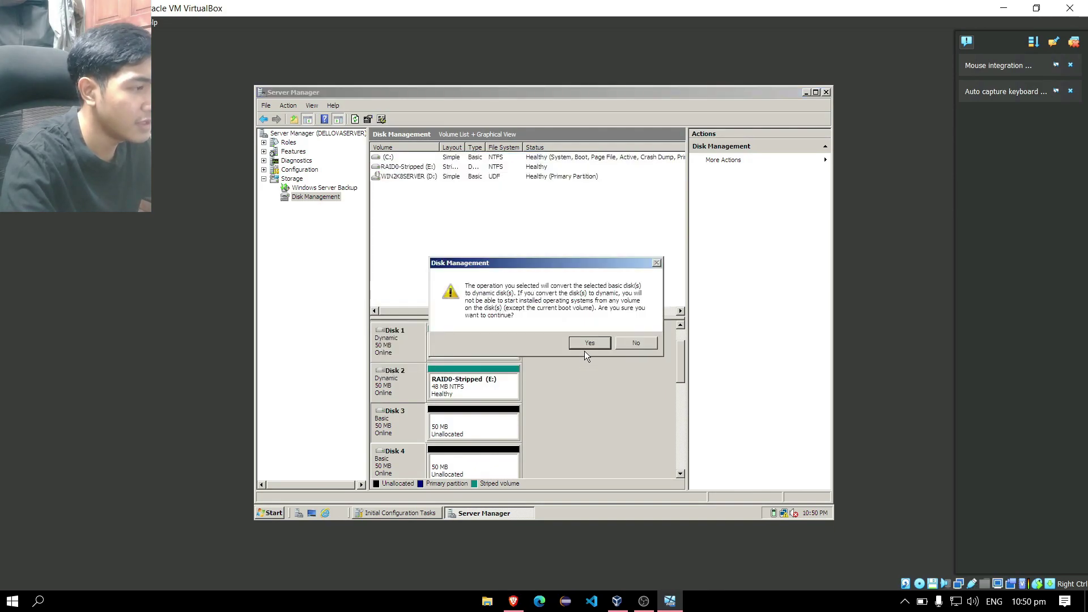
pyautogui.click(588, 343)
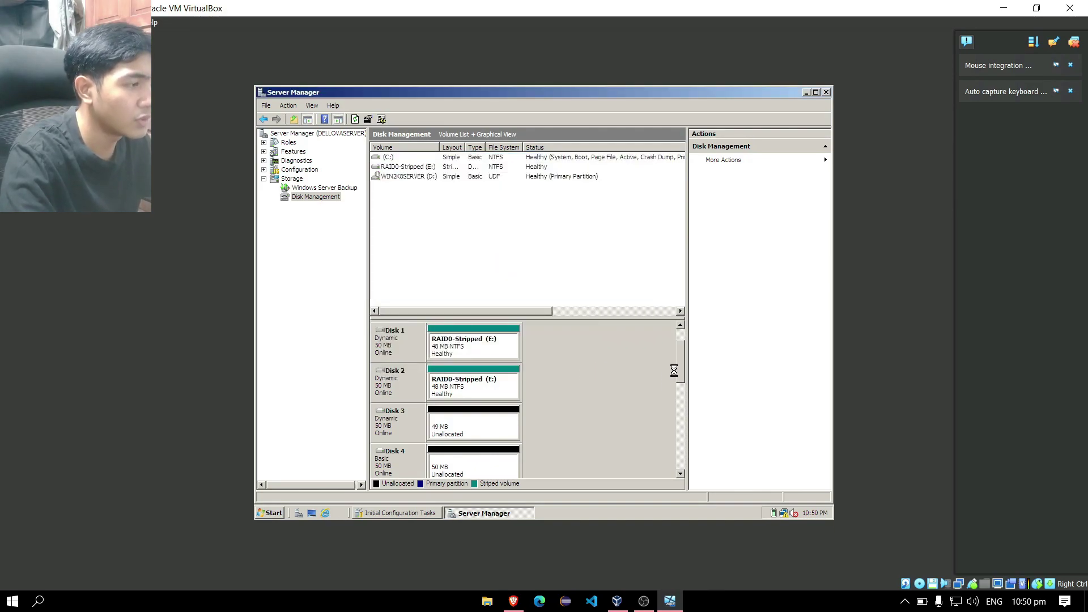
# Begin a new spanned volume on Disk 5 and add Disk 6 and Disk 7 to its selected disks
pyautogui.moveTo(682, 367); pyautogui.dragTo(682, 393)
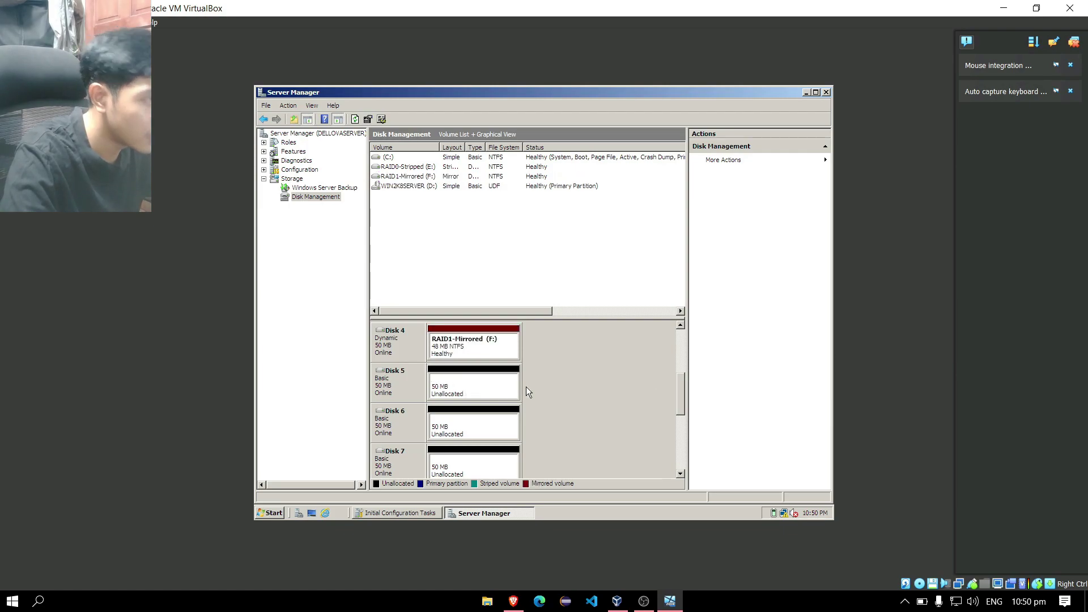
pyautogui.moveTo(681, 393); pyautogui.dragTo(682, 387)
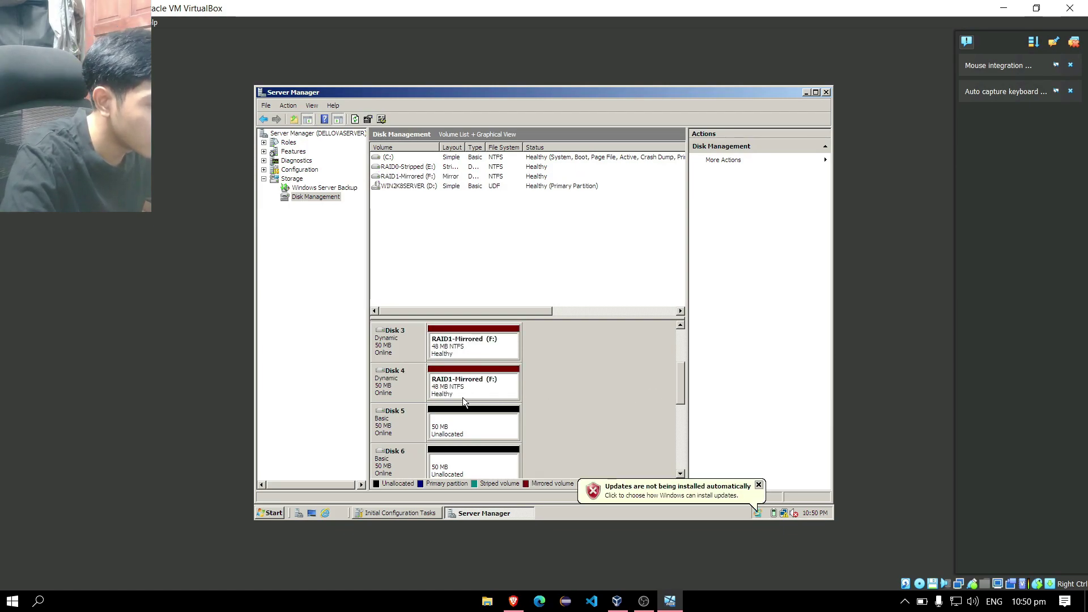
pyautogui.rightClick(410, 414)
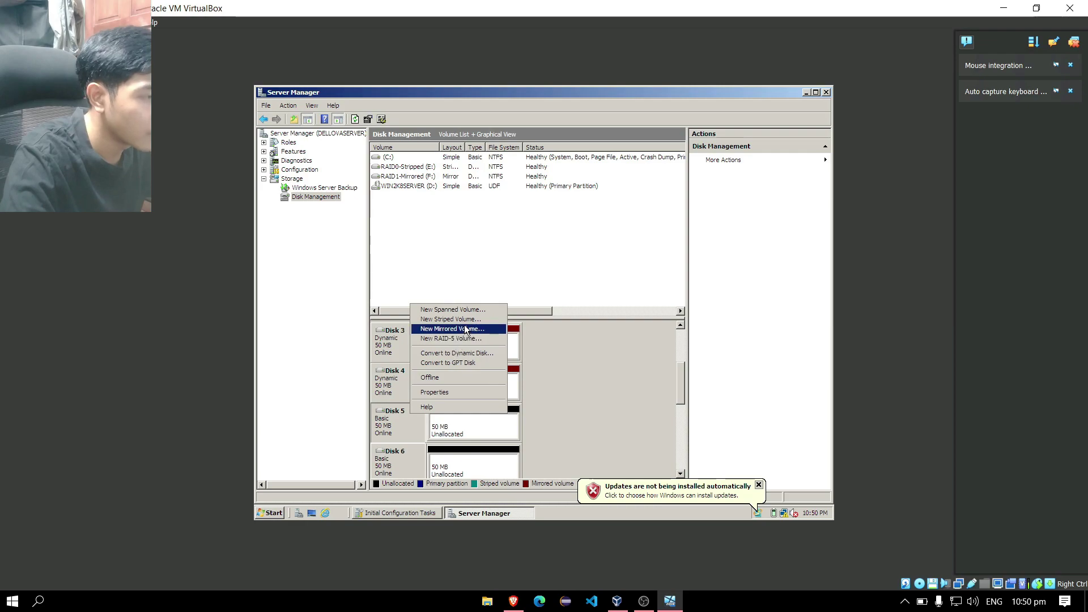
pyautogui.click(472, 308)
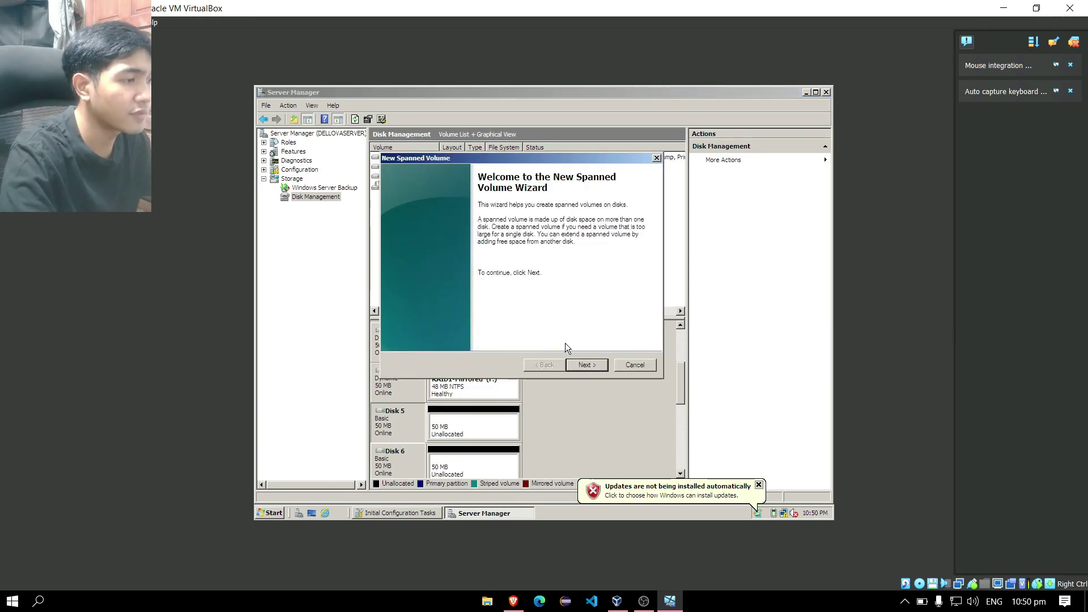
pyautogui.click(586, 365)
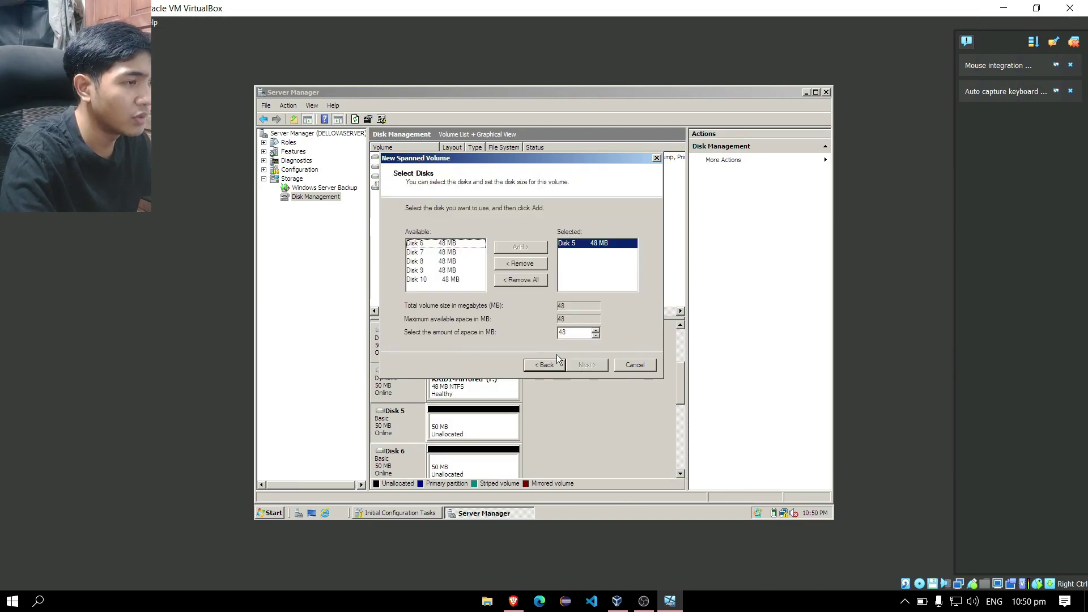
pyautogui.click(446, 245)
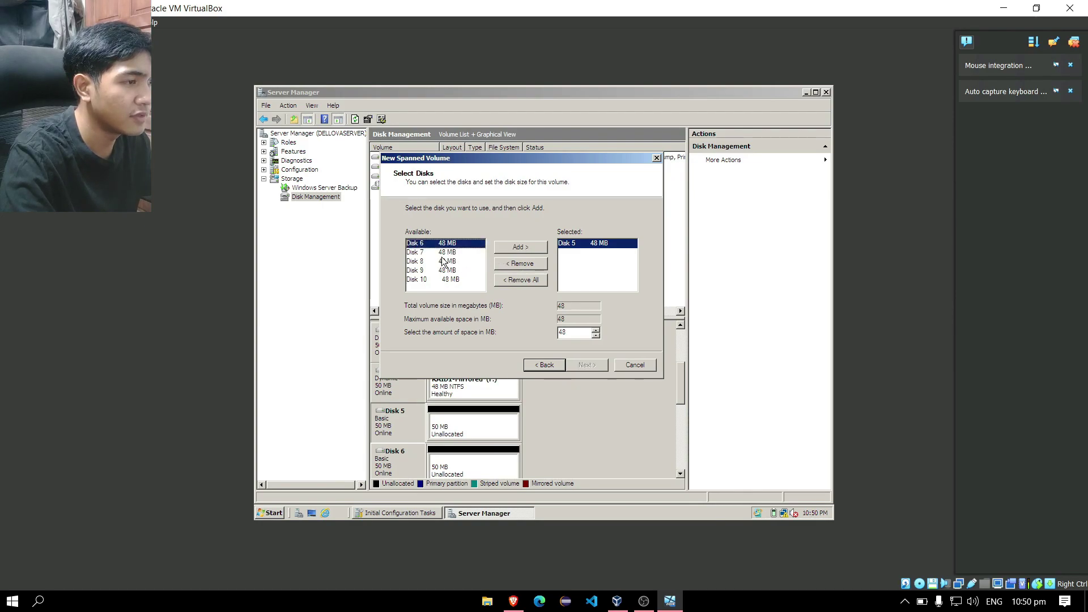
pyautogui.keyDown('ctrl'); pyautogui.click(437, 255); pyautogui.keyUp('ctrl')
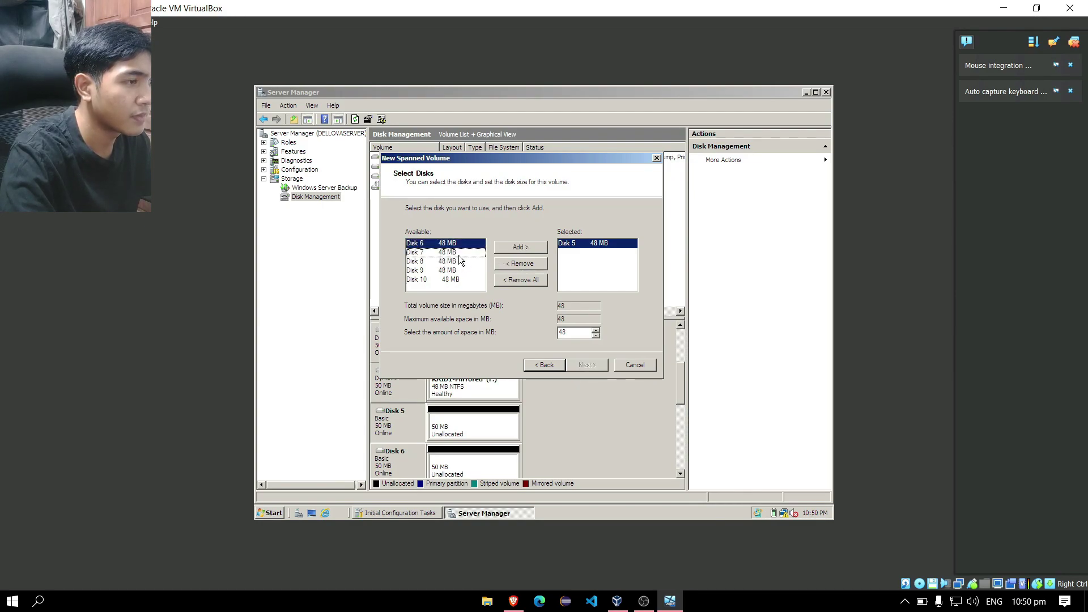
pyautogui.click(512, 248)
pyautogui.click(513, 251)
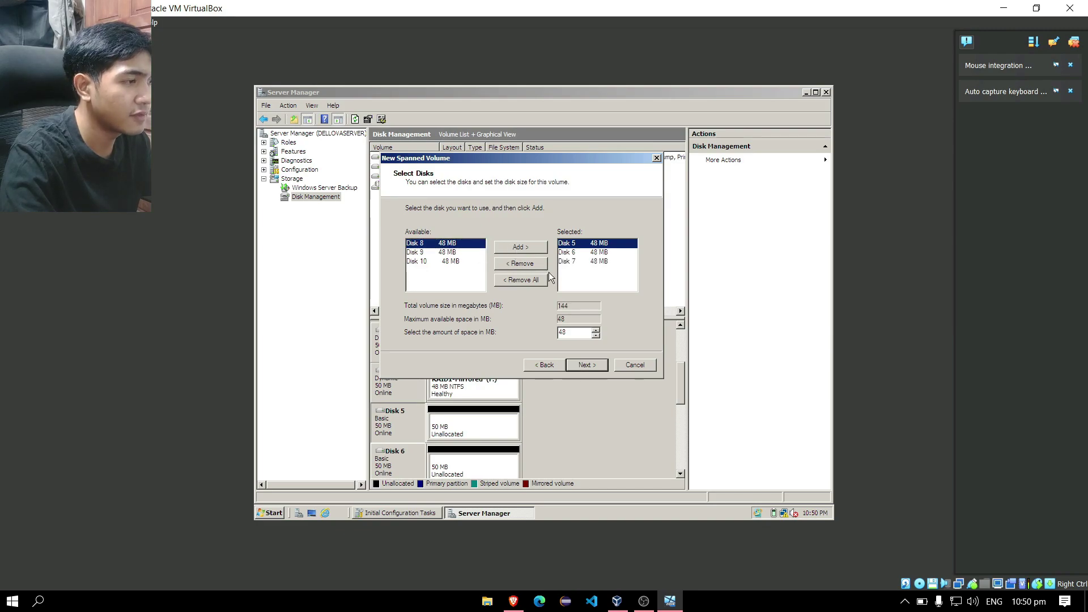
# Create the spanned volume with drive letter G, NTFS and the label RAID3-Spanned, accepting the conversion to dynamic disks
pyautogui.click(586, 365)
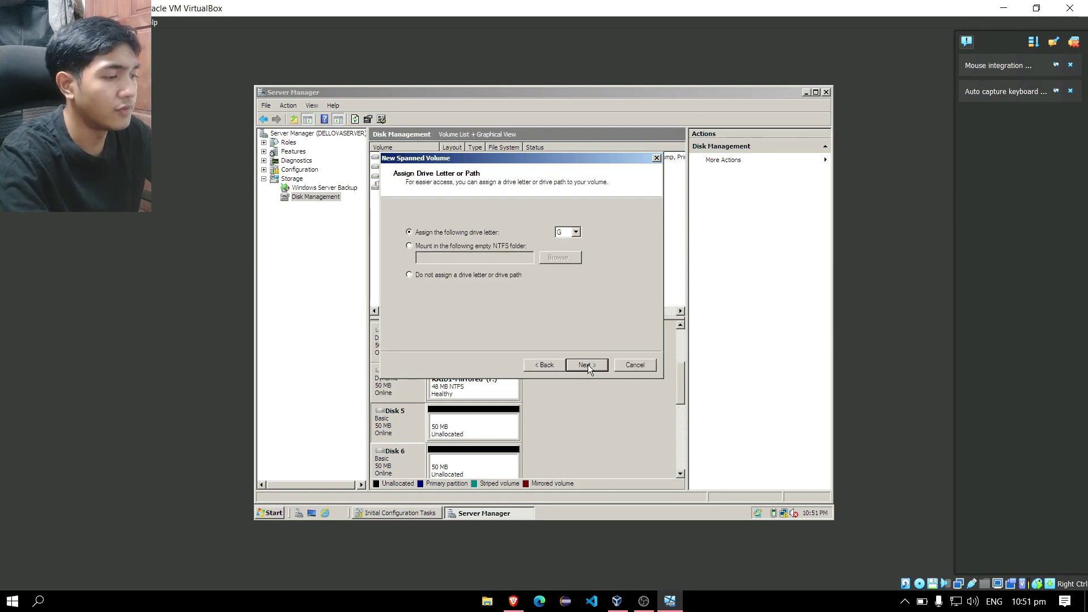
pyautogui.click(587, 365)
pyautogui.doubleClick(548, 291)
pyautogui.press('BackSpace')
pyautogui.write('RAID3-')
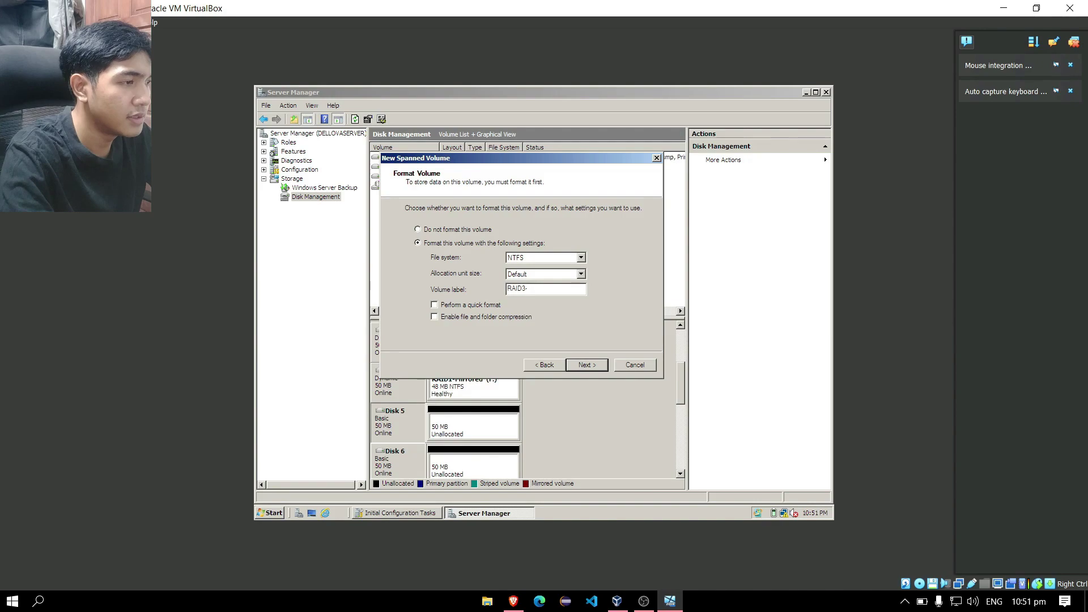
pyautogui.write('Spanned')
pyautogui.press('Return')
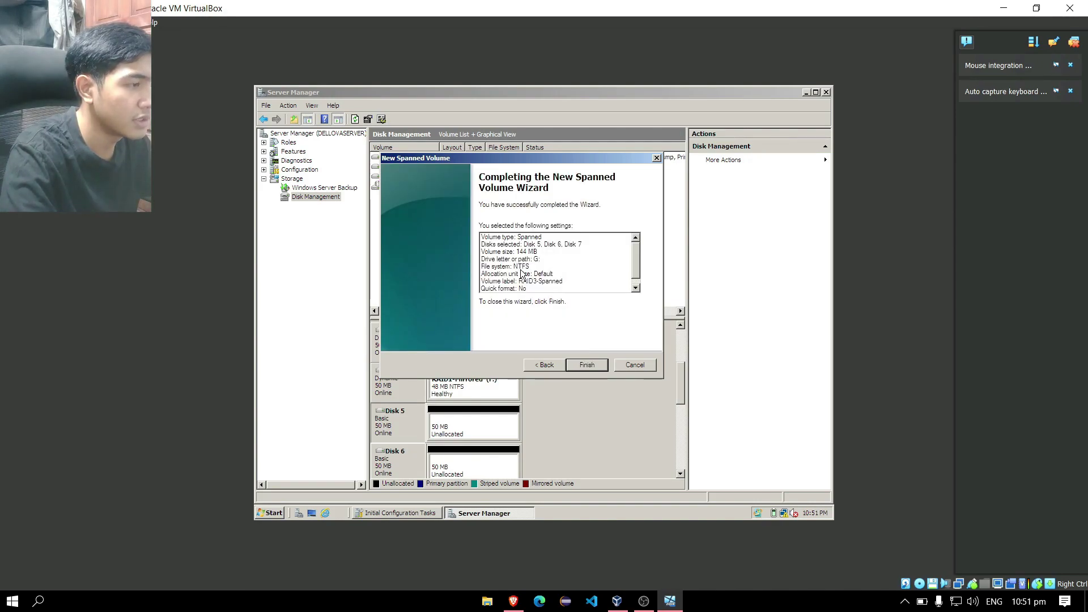
pyautogui.click(581, 366)
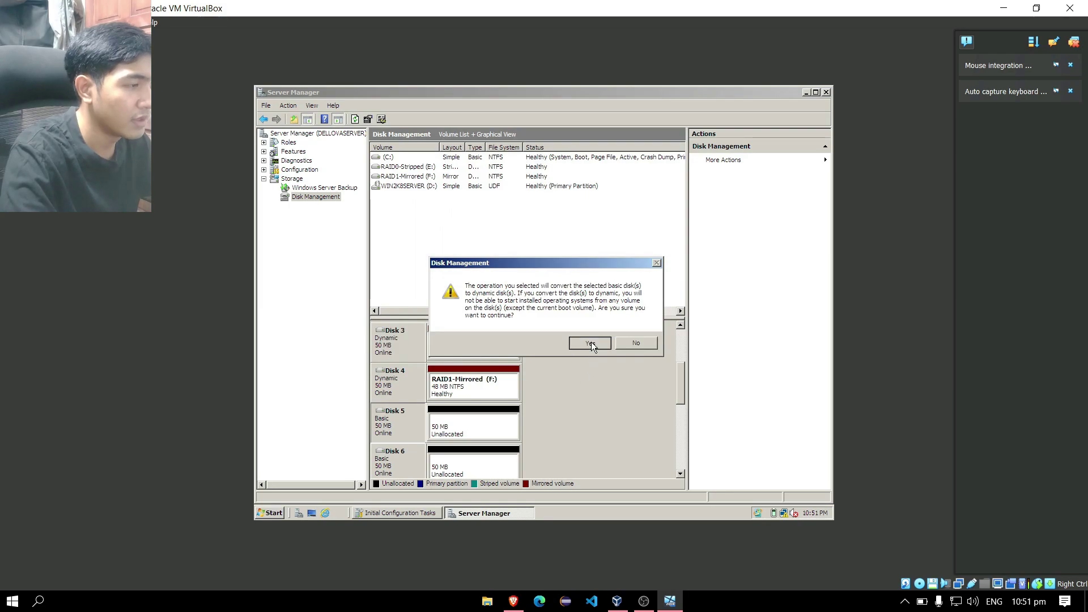
pyautogui.click(590, 343)
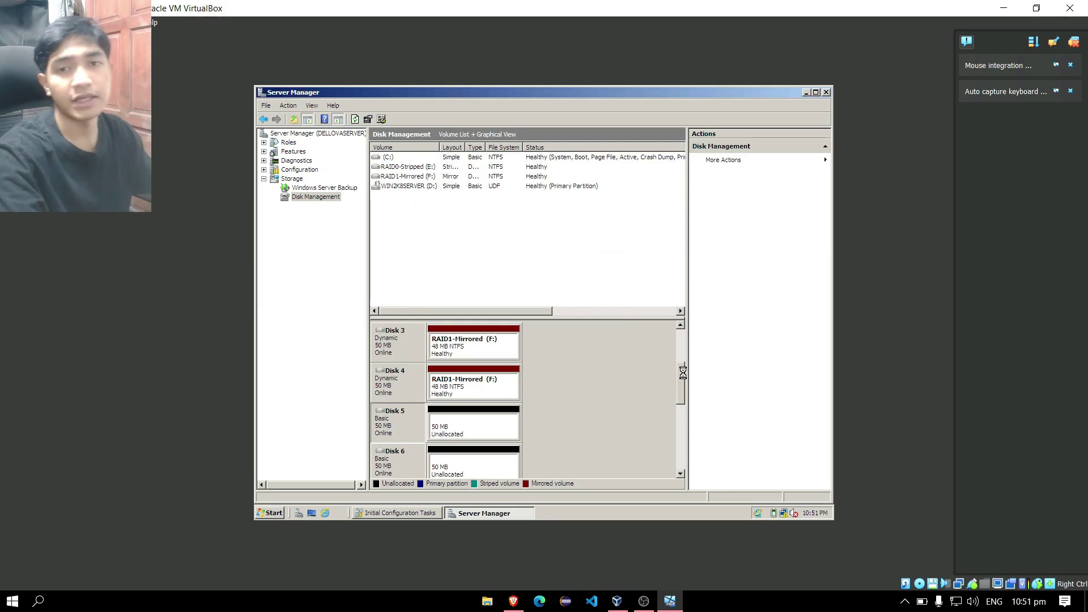
# Begin a new RAID-5 volume on Disk 8 and add Disk 9 and Disk 10 to its selected disks
pyautogui.scroll(-2, 680, 396)
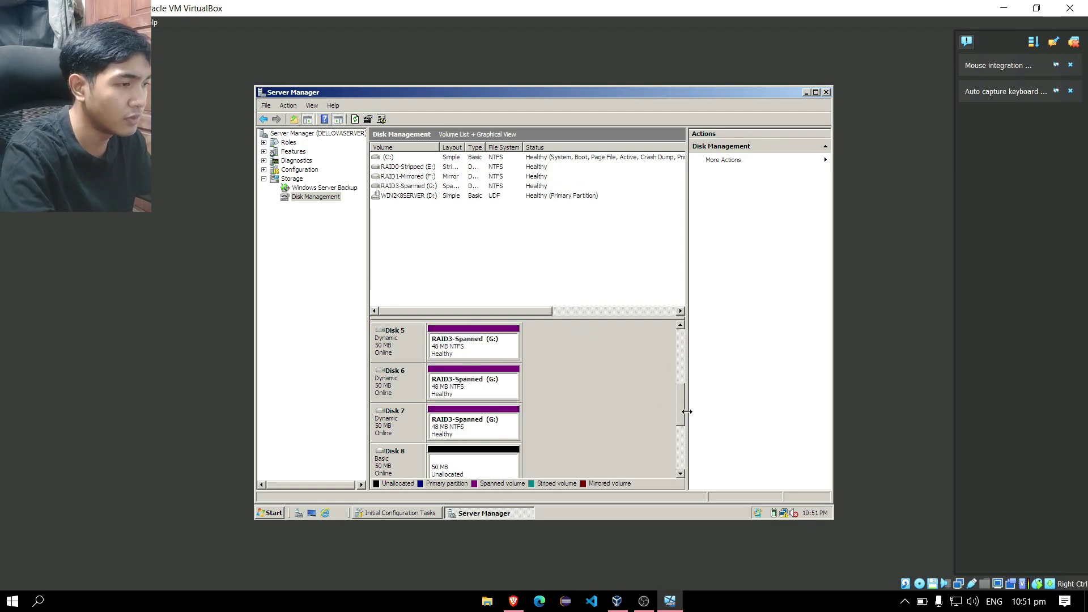
pyautogui.moveTo(684, 392); pyautogui.dragTo(687, 410)
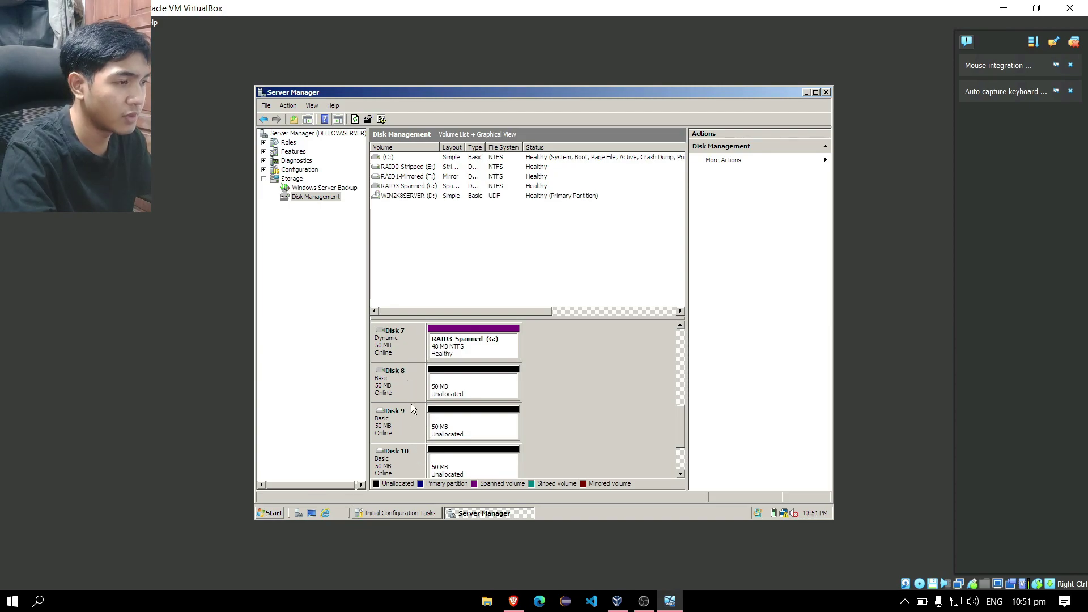
pyautogui.click(409, 382)
pyautogui.rightClick(409, 382)
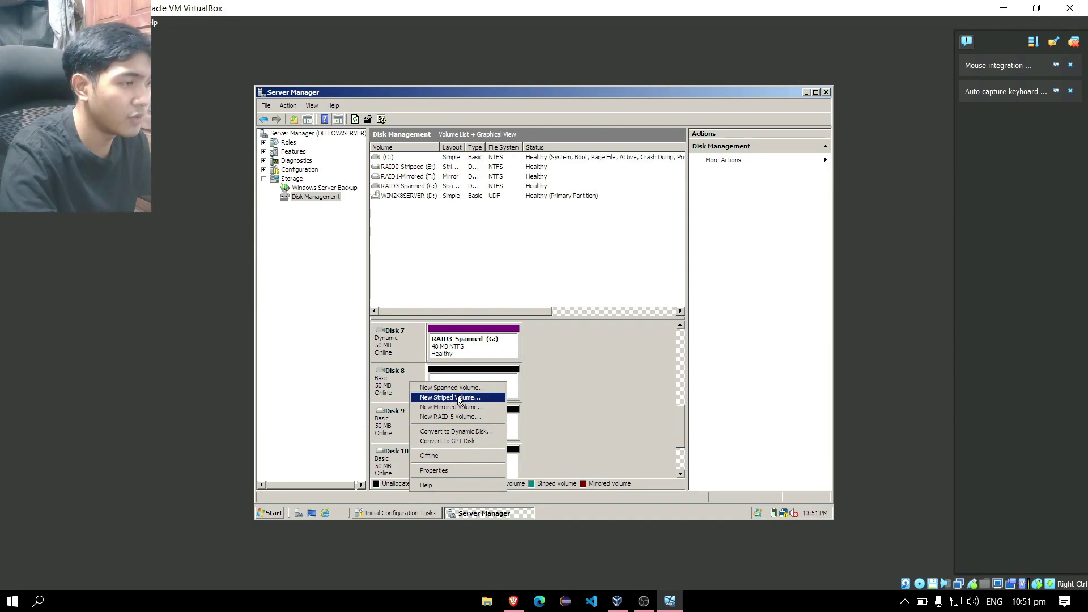
pyautogui.click(460, 417)
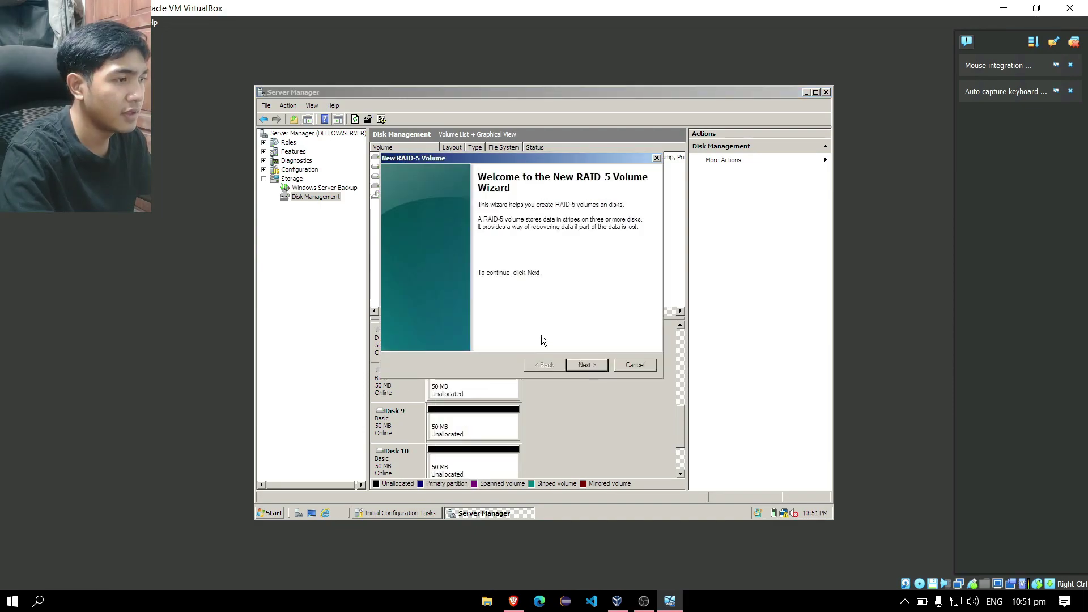
pyautogui.click(588, 365)
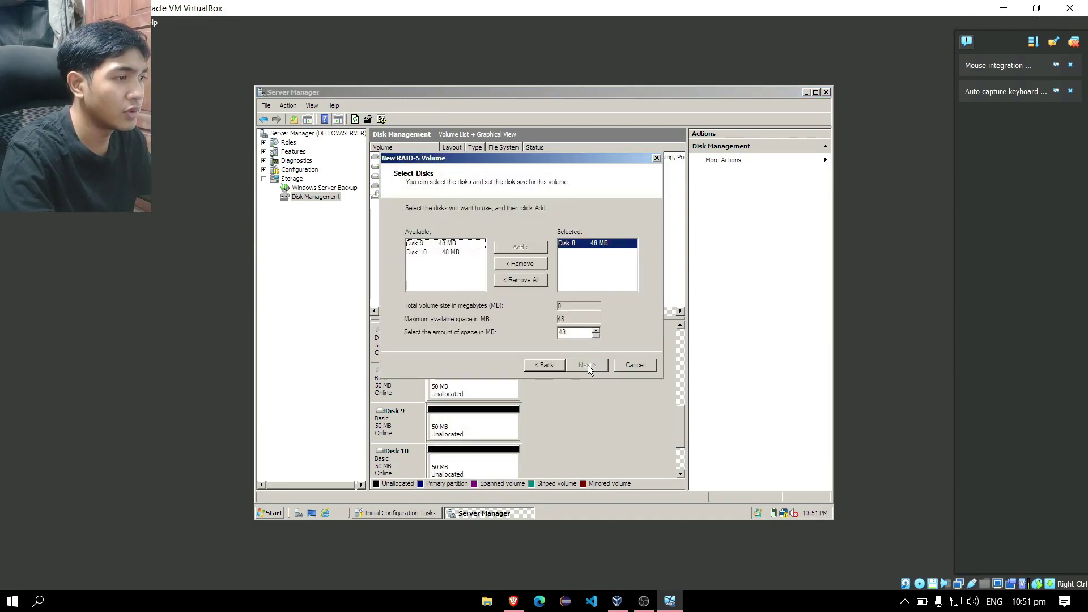
pyautogui.click(464, 250)
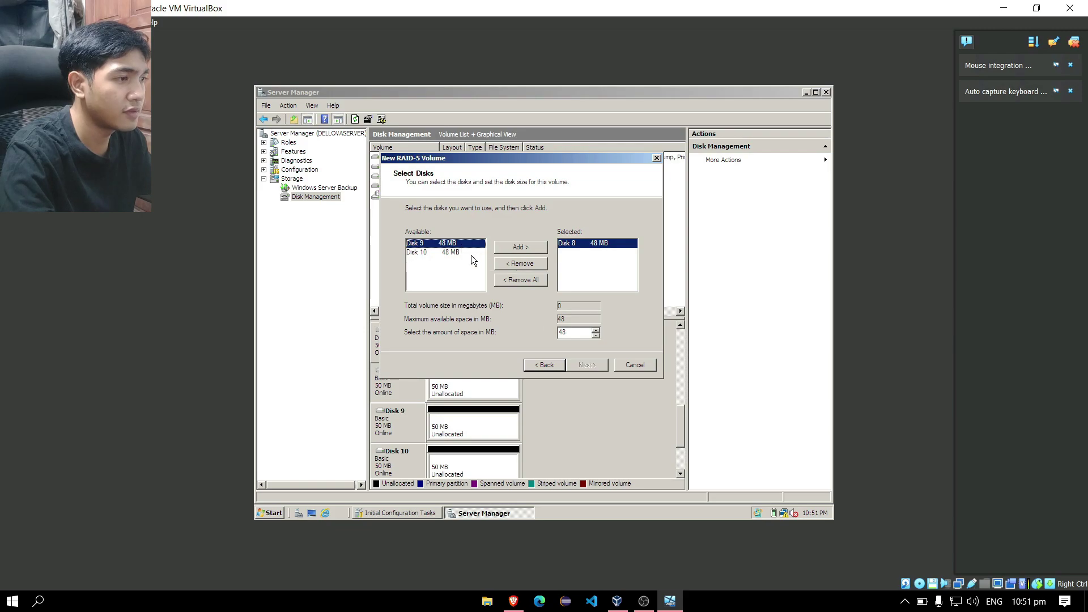
pyautogui.click(525, 250)
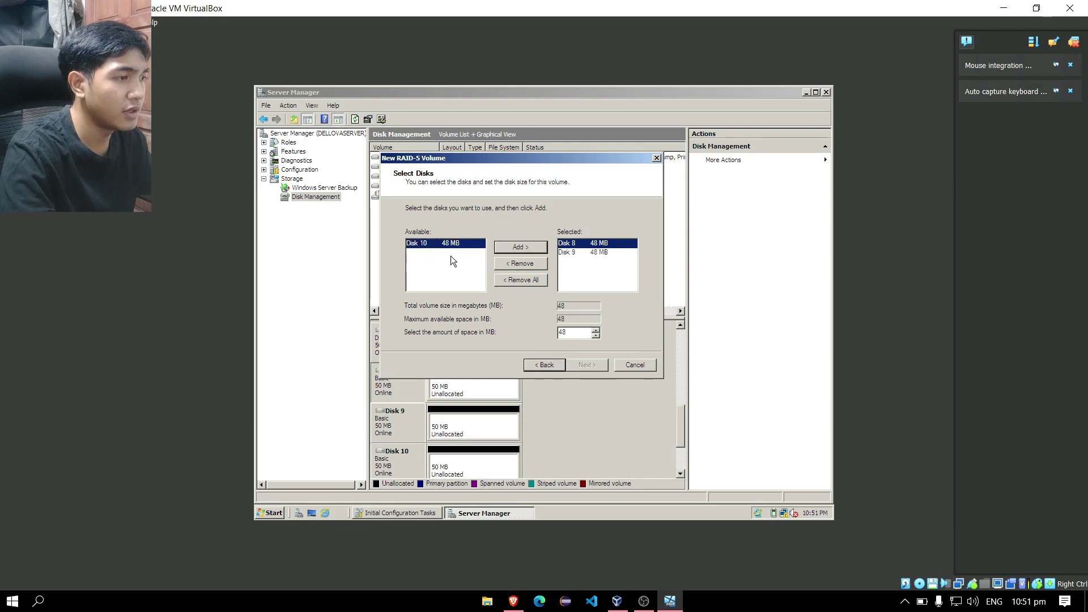
pyautogui.click(518, 250)
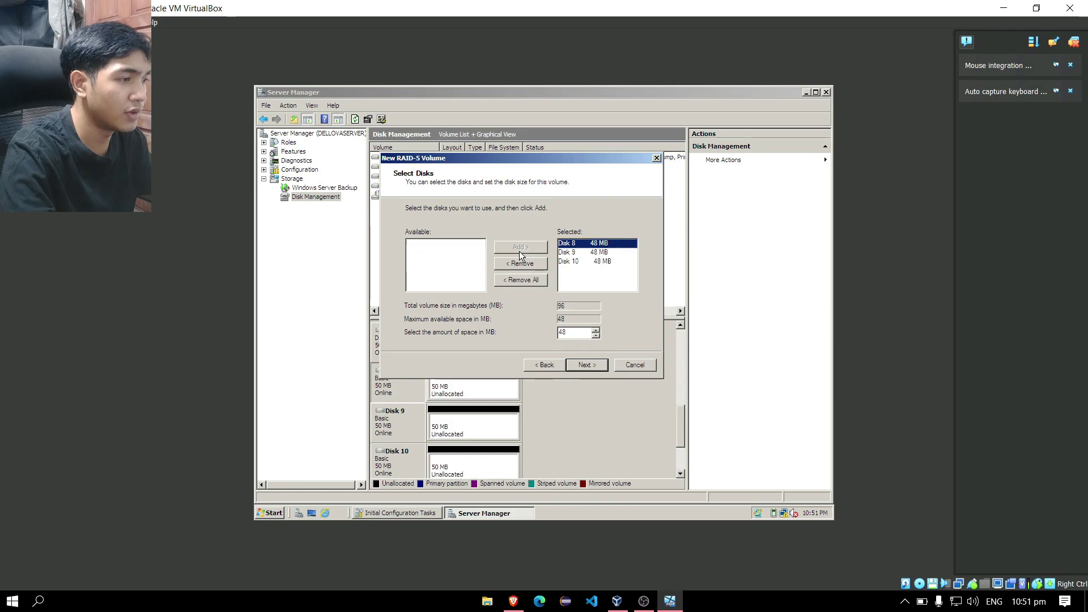
# Create the RAID-5 volume with drive letter H, NTFS and the label RAID5, accepting the conversion to dynamic disks
pyautogui.click(595, 364)
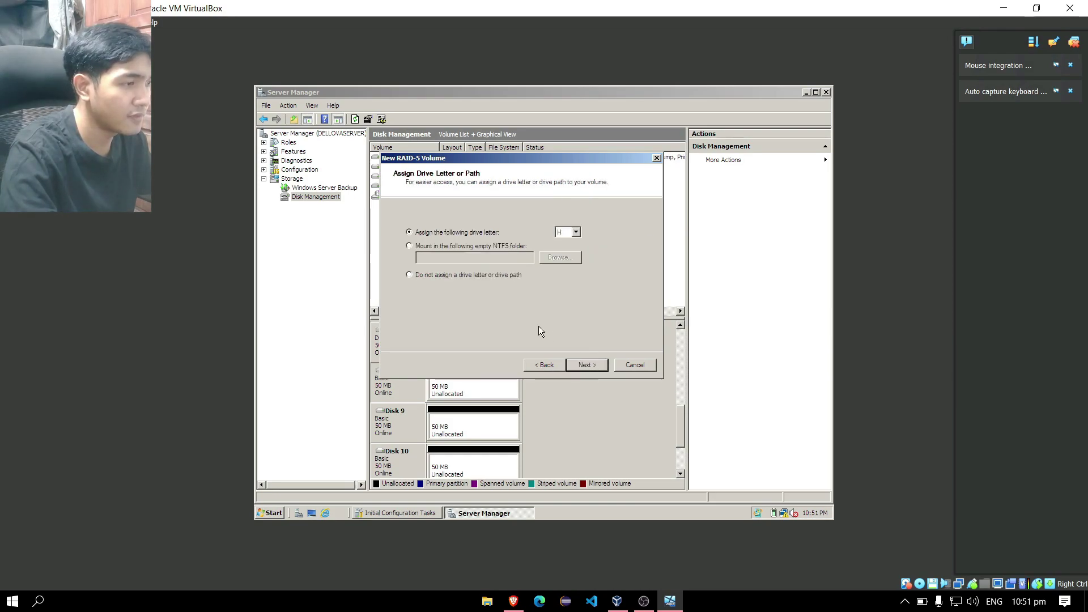
pyautogui.click(585, 366)
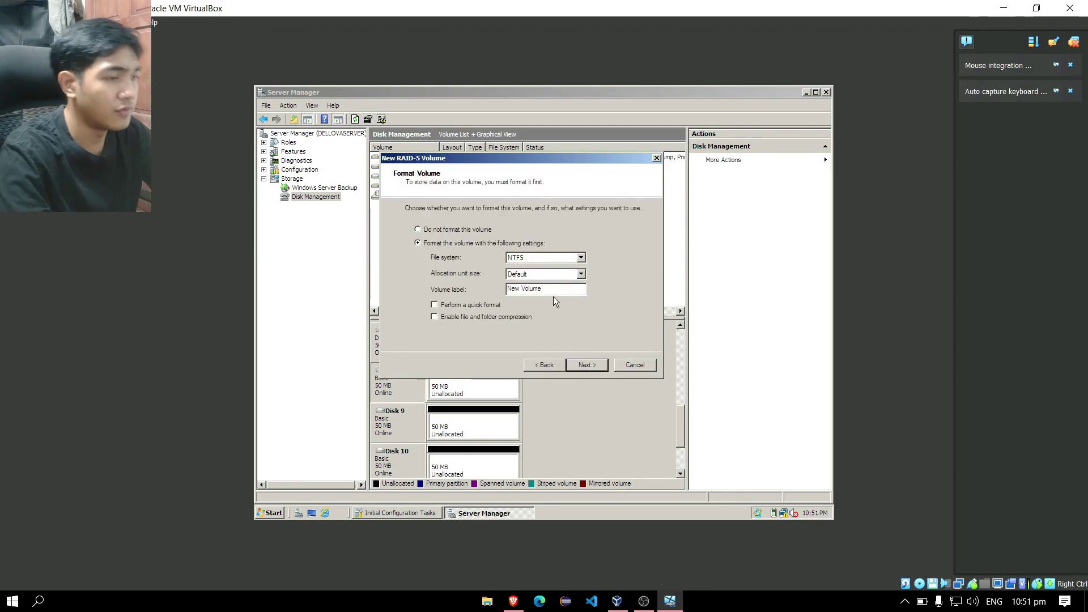
pyautogui.tripleClick(557, 293)
pyautogui.write('RAID')
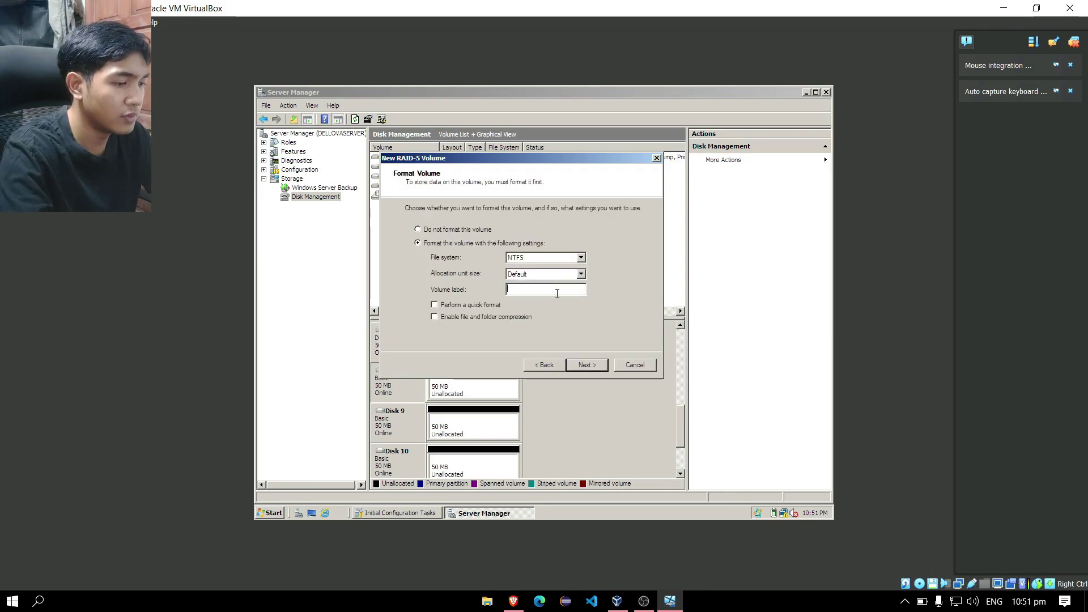
pyautogui.write('5')
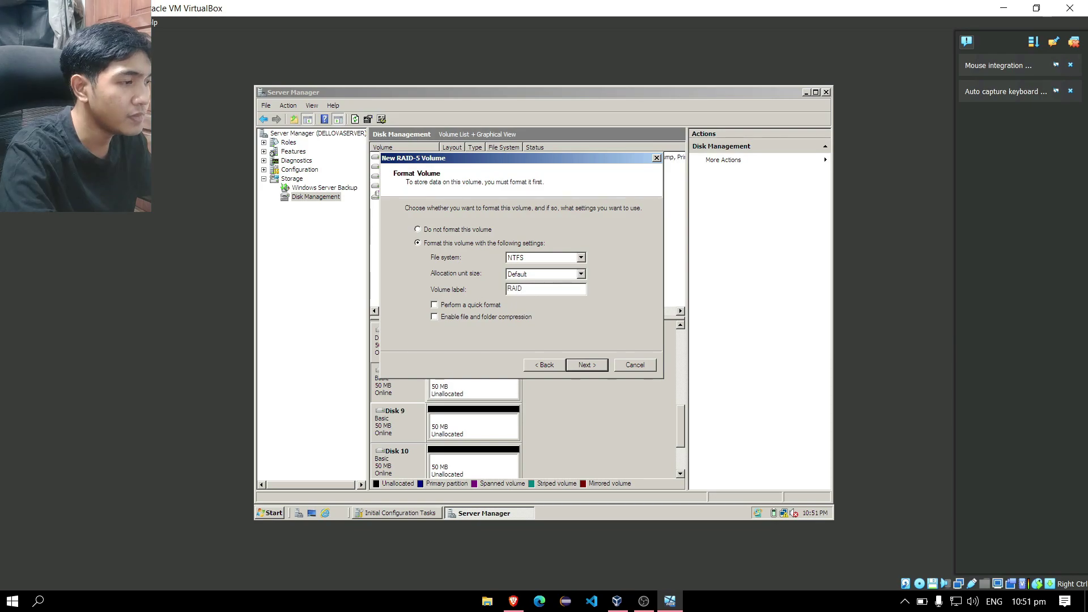
pyautogui.click(597, 366)
pyautogui.click(597, 367)
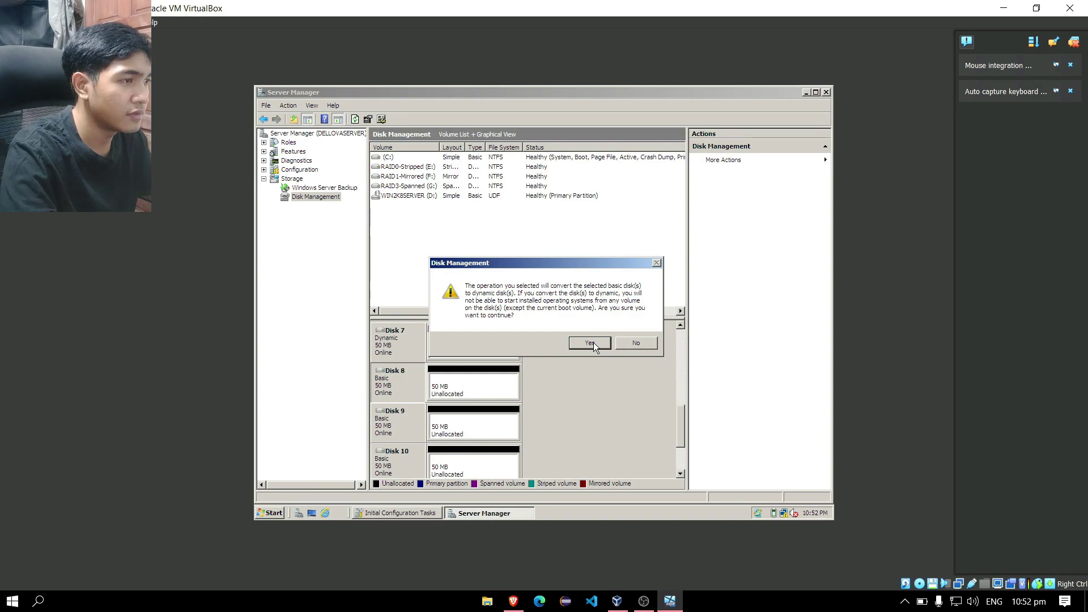
pyautogui.click(589, 343)
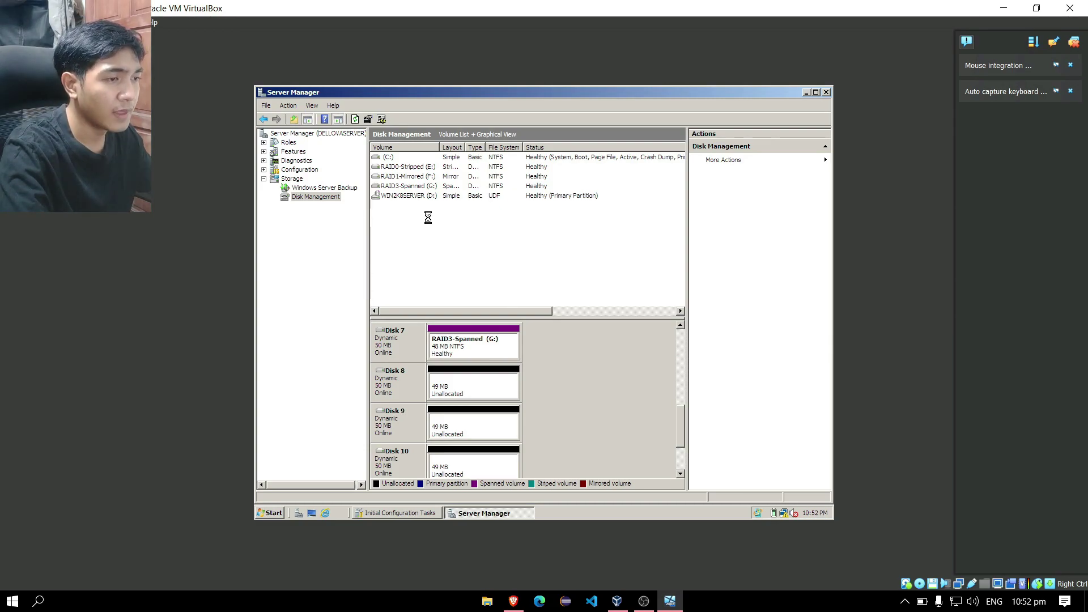
# Read the RAID assignment's instructions in Google Classroom and return to the Windows Server 2008 virtual machine
pyautogui.click(513, 601)
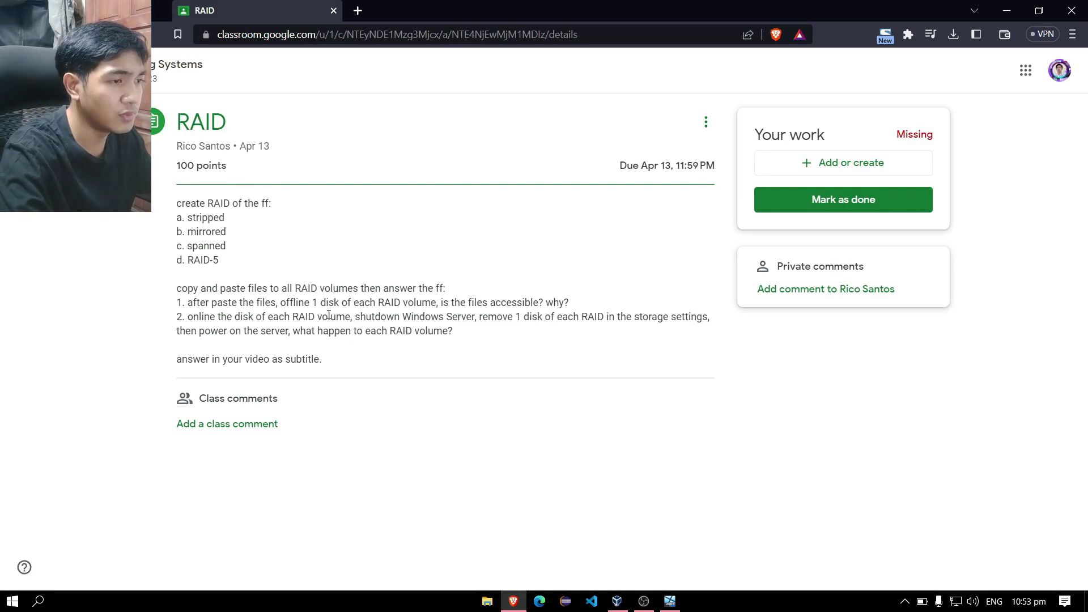
pyautogui.moveTo(670, 600)
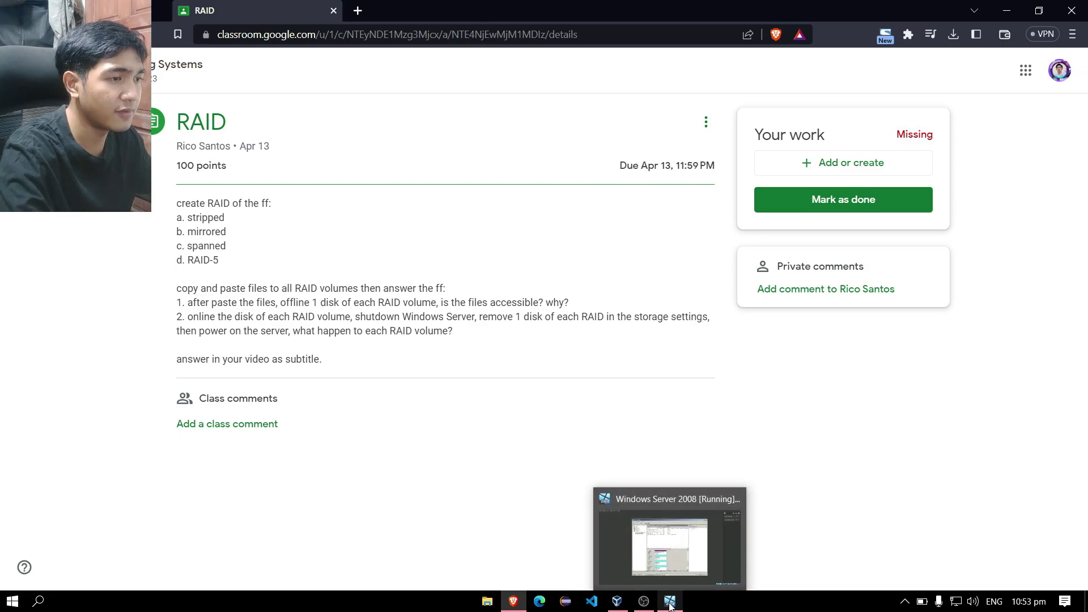
pyautogui.click(672, 560)
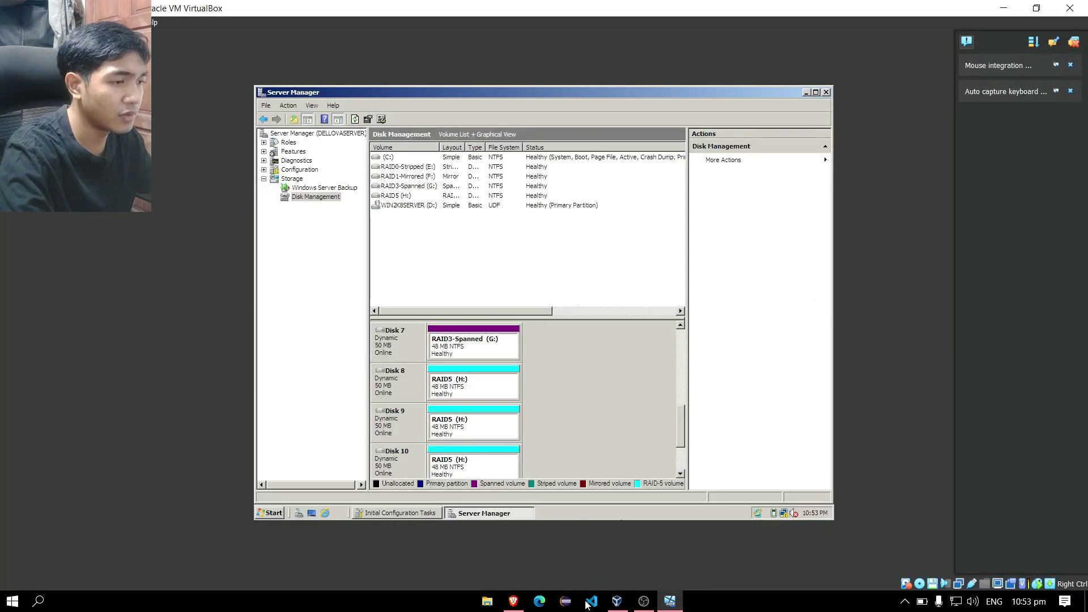
# Copy C_Programs, PHOTO_FEMALE, PHOTO_MALE, Public, VB.Net and the student's class folder from Local Disk (C:)
pyautogui.click(270, 512)
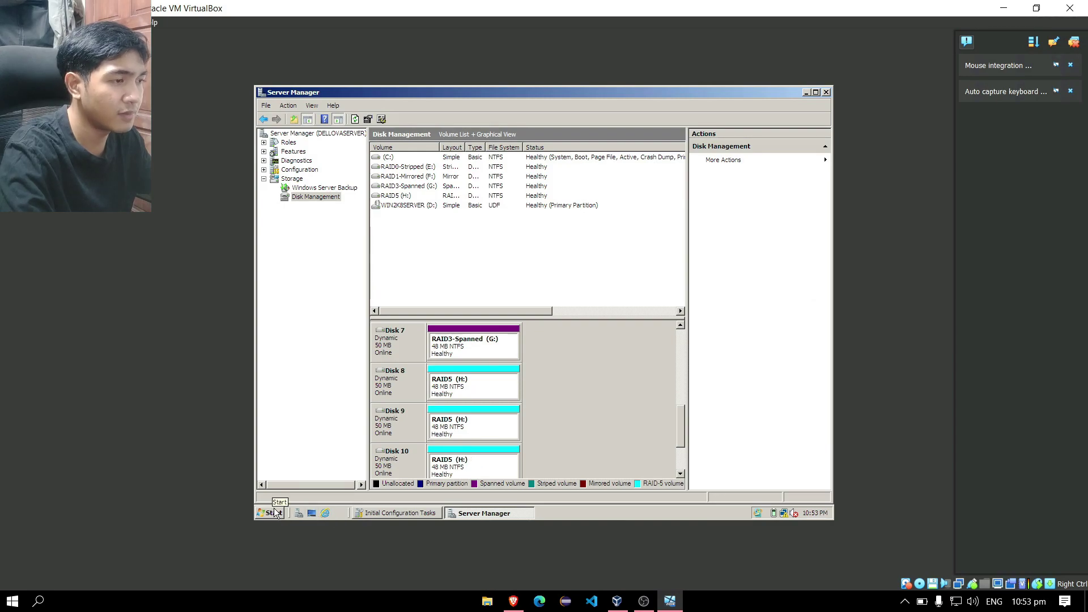
pyautogui.click(419, 314)
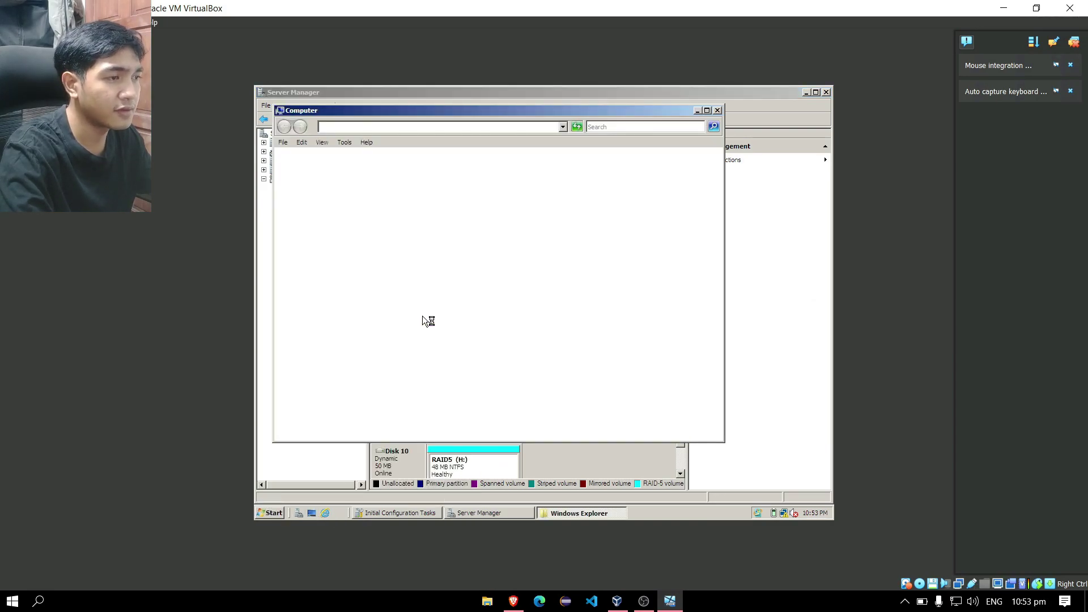
pyautogui.doubleClick(409, 195)
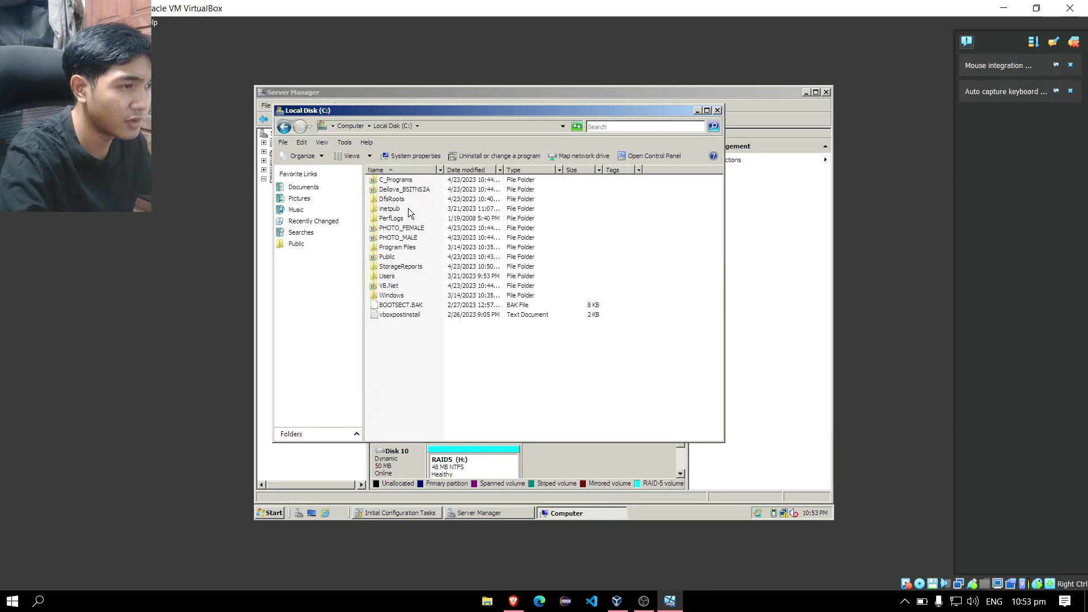
pyautogui.click(409, 181)
pyautogui.keyDown('ctrl'); pyautogui.click(419, 193); pyautogui.keyUp('ctrl')
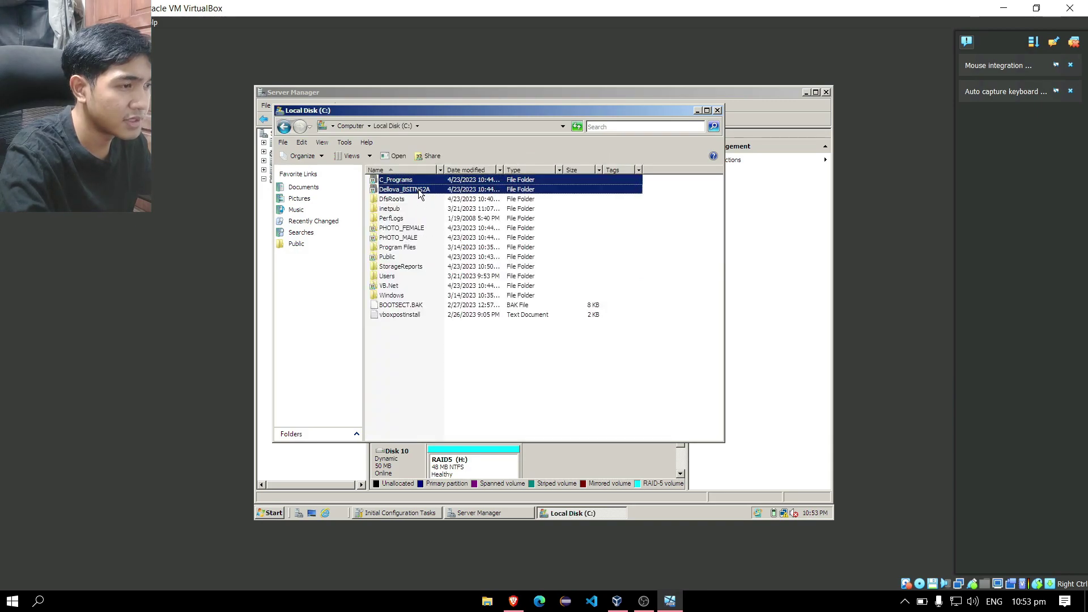
pyautogui.keyDown('ctrl'); pyautogui.click(399, 229); pyautogui.keyUp('ctrl')
pyautogui.keyDown('ctrl'); pyautogui.click(398, 238); pyautogui.keyUp('ctrl')
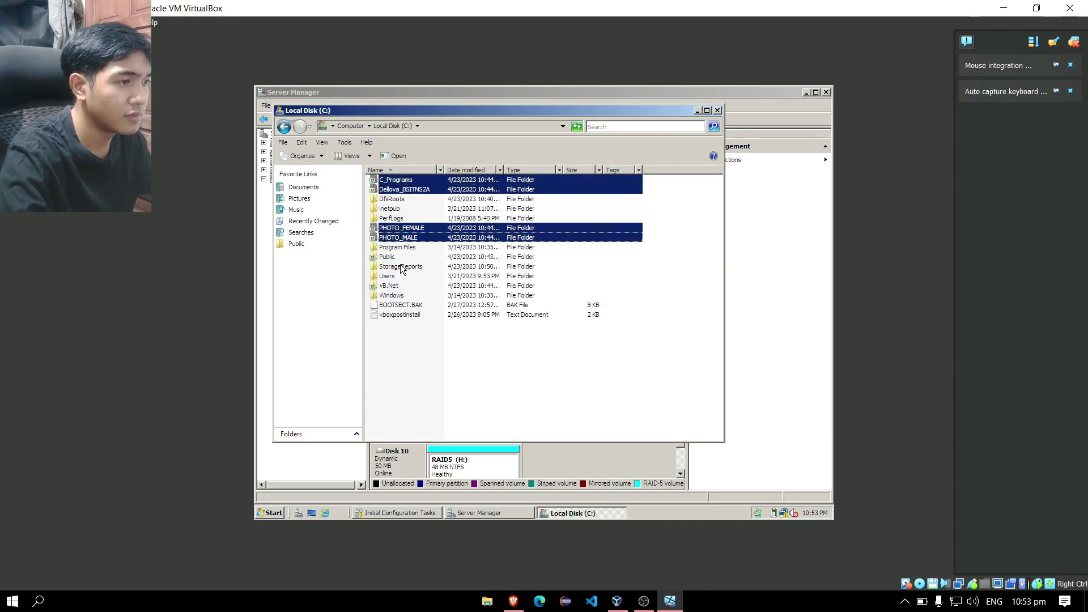
pyautogui.keyDown('ctrl'); pyautogui.click(397, 258); pyautogui.keyUp('ctrl')
pyautogui.keyDown('ctrl'); pyautogui.click(395, 287); pyautogui.keyUp('ctrl')
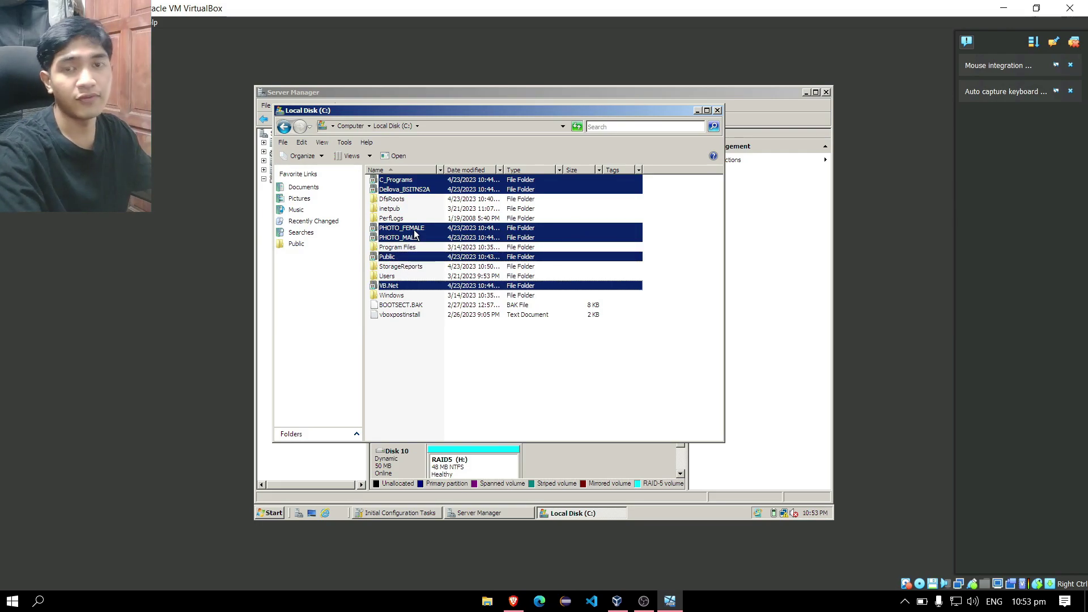
pyautogui.rightClick(429, 190)
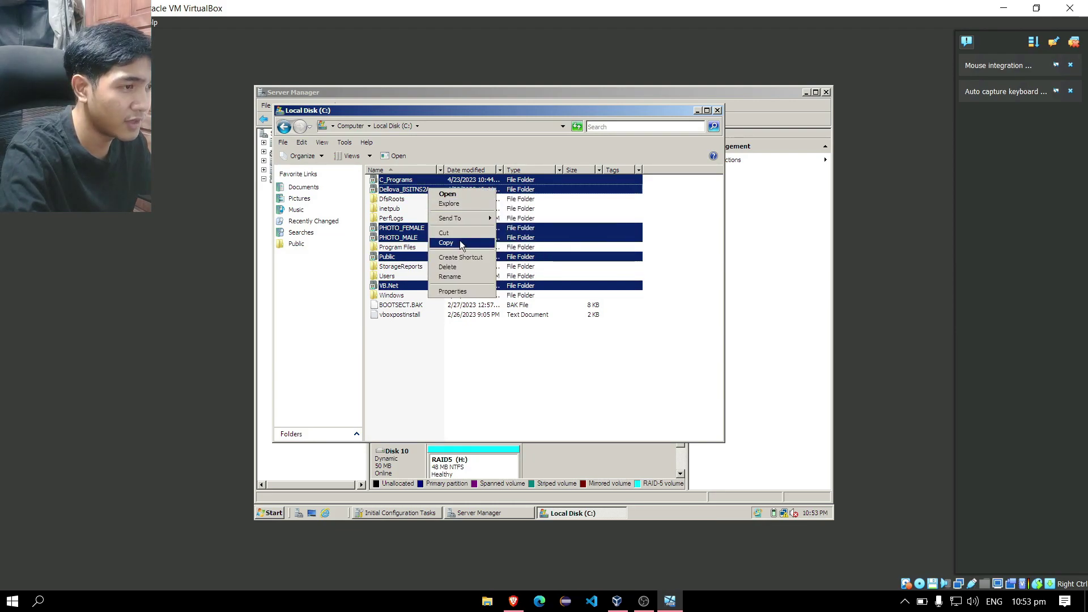
pyautogui.click(460, 243)
pyautogui.click(334, 188)
# Paste the copied folders into the RAID0-Stripped (E:) volume
pyautogui.click(283, 126)
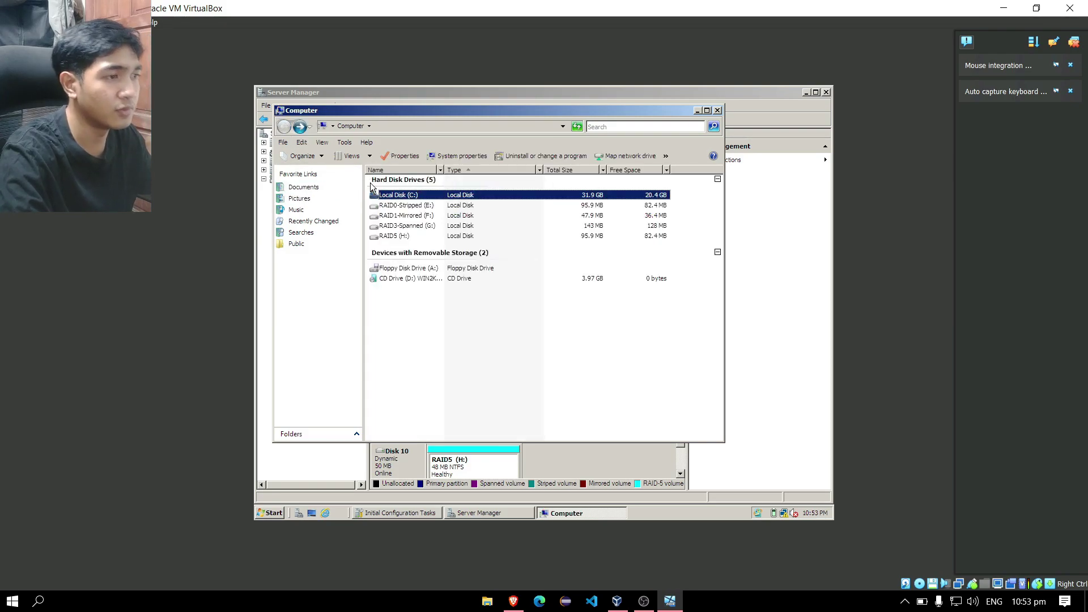
pyautogui.click(398, 208)
pyautogui.doubleClick(398, 208)
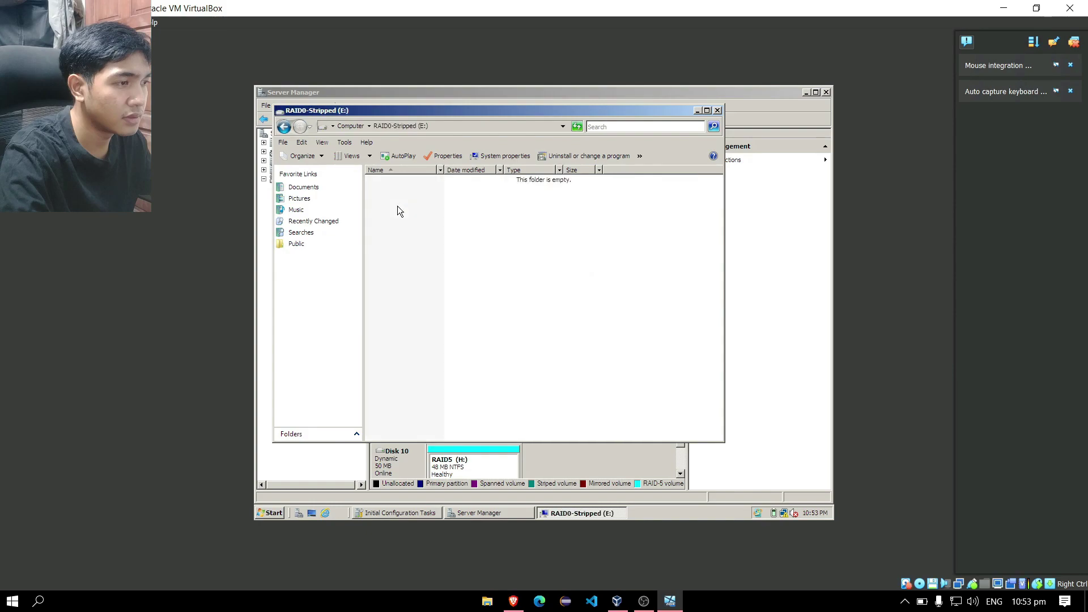
pyautogui.rightClick(401, 210)
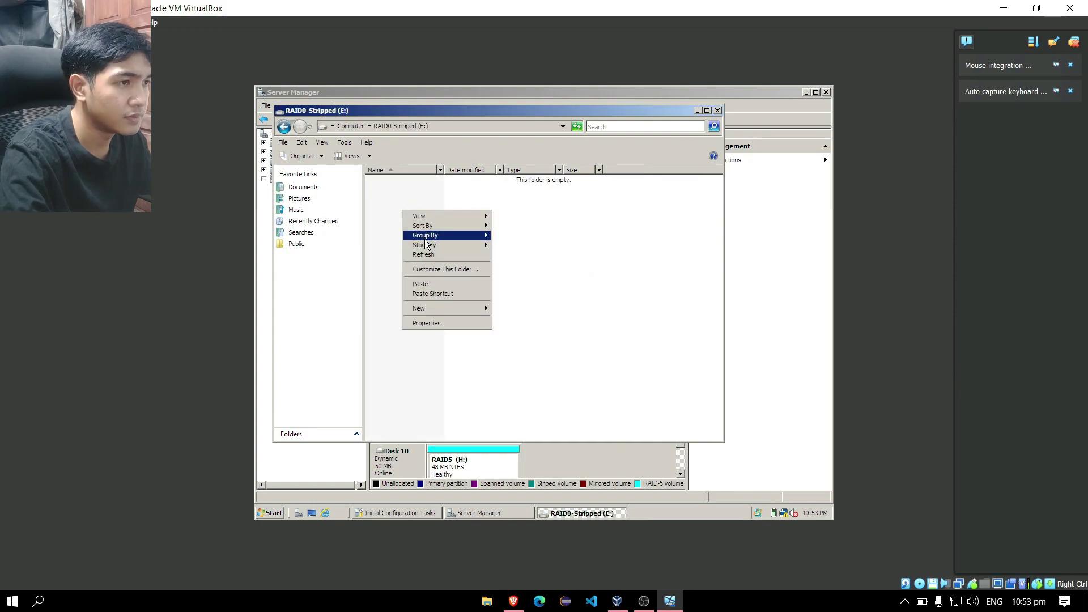
pyautogui.click(420, 284)
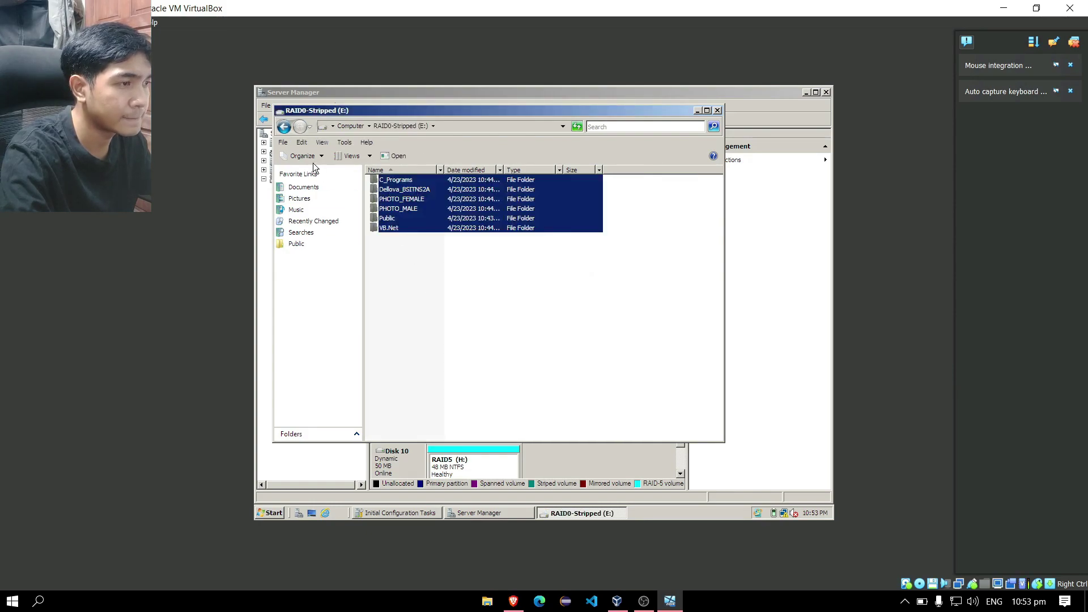
# Paste the copied folders into the RAID1-Mirrored (F:) volume
pyautogui.click(283, 126)
pyautogui.doubleClick(398, 223)
pyautogui.rightClick(398, 223)
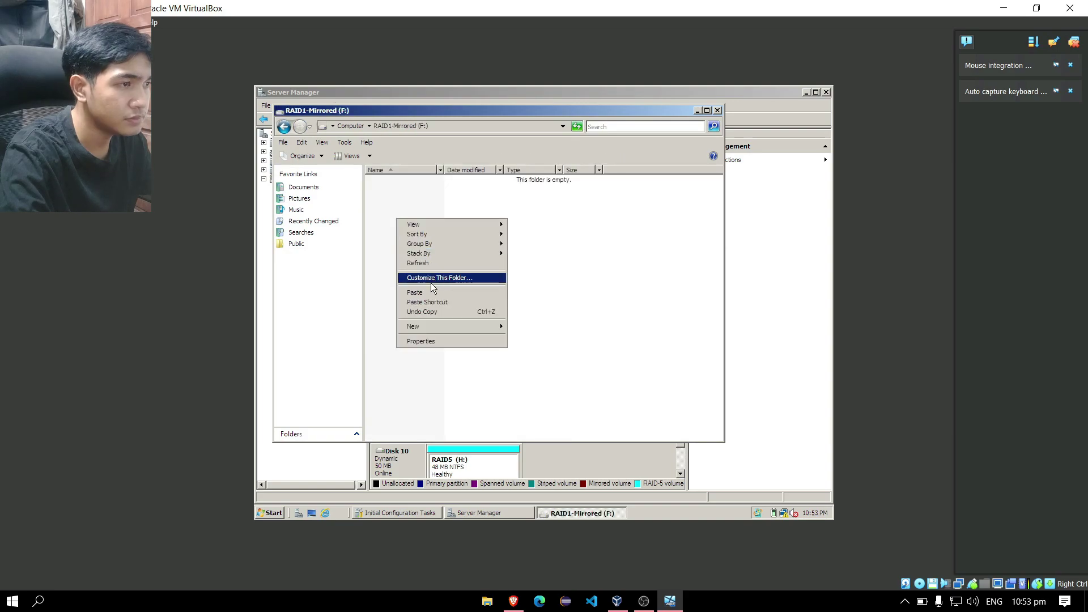
pyautogui.click(420, 286)
# Paste the copied folders into the RAID3-Spanned (G:) volume
pyautogui.click(283, 126)
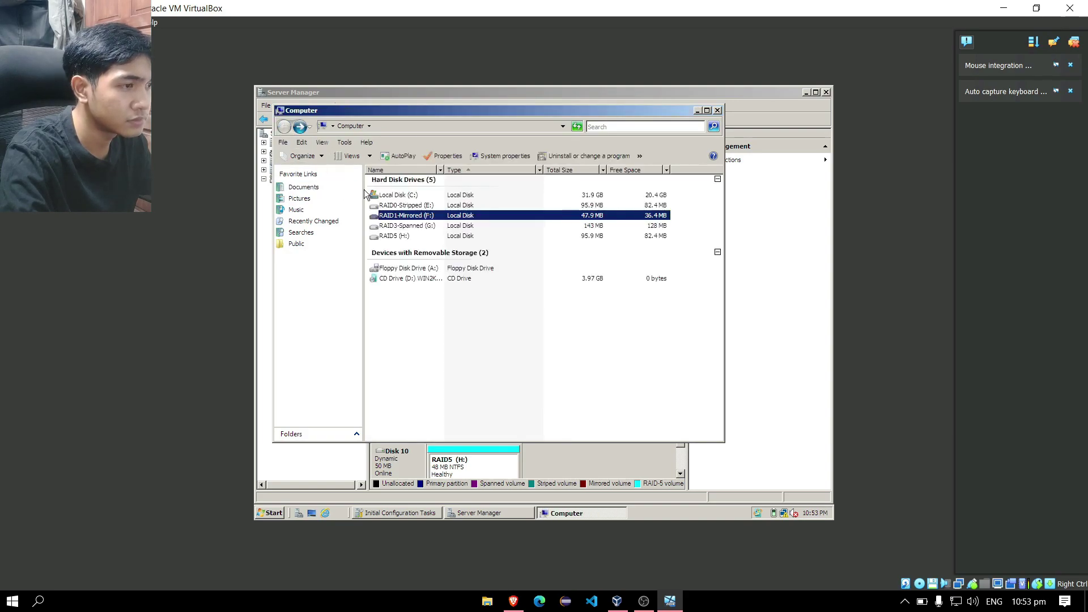
pyautogui.doubleClick(391, 224)
pyautogui.rightClick(382, 202)
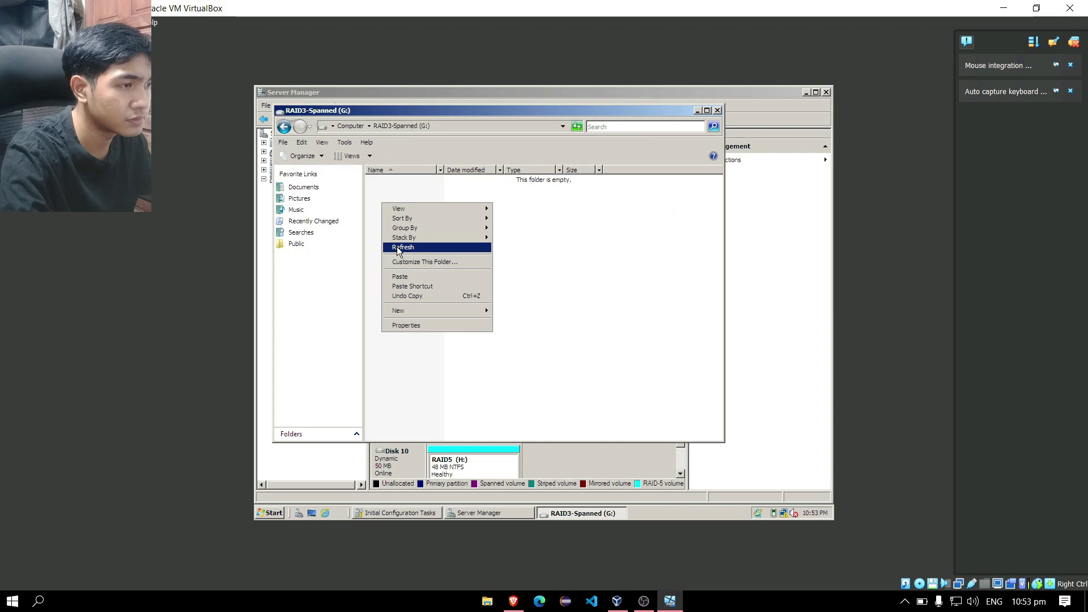
pyautogui.click(400, 277)
# Paste the copied folders into the RAID5 (H:) volume and close the Explorer window
pyautogui.click(286, 130)
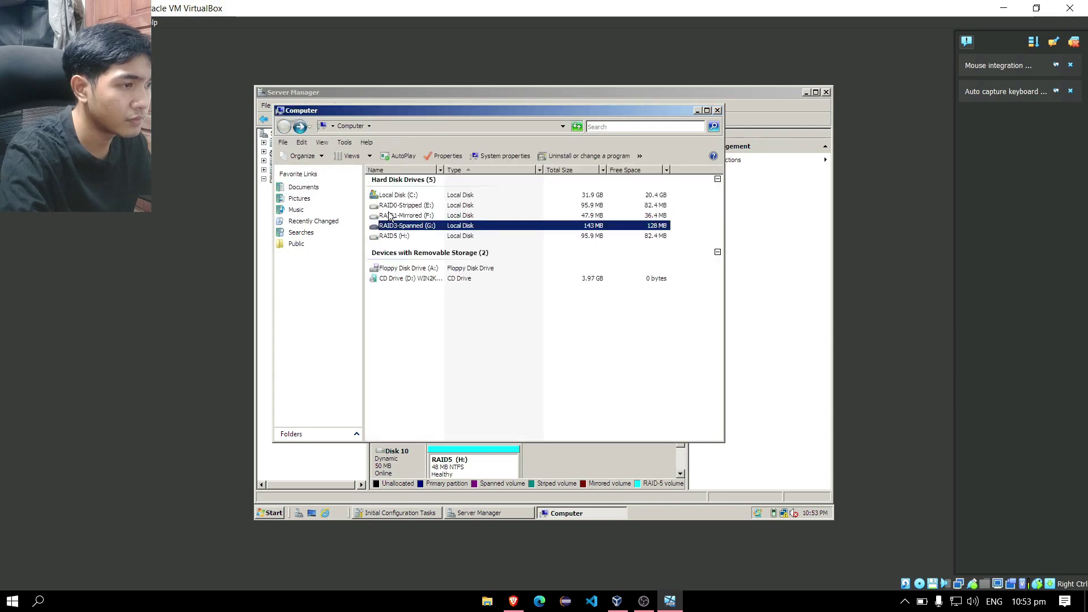
pyautogui.doubleClick(391, 234)
pyautogui.rightClick(388, 231)
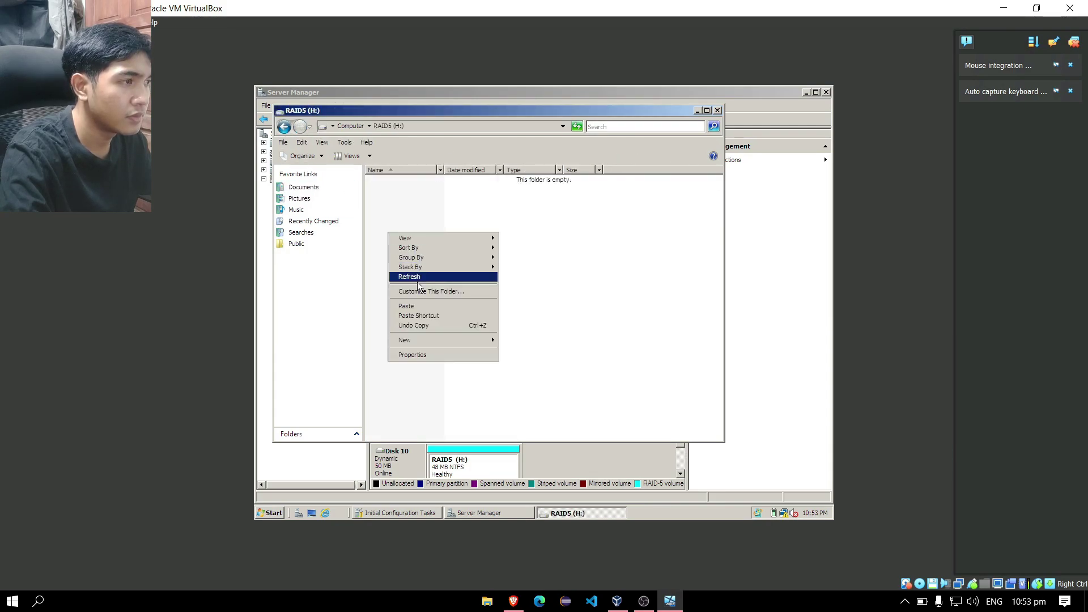
pyautogui.click(409, 306)
pyautogui.click(443, 285)
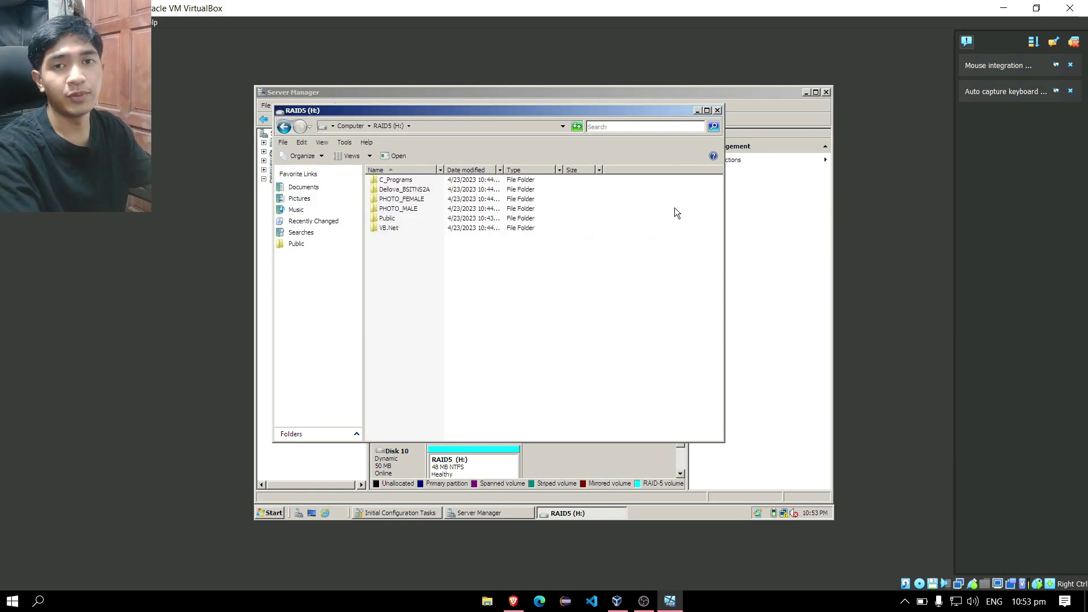
pyautogui.click(717, 110)
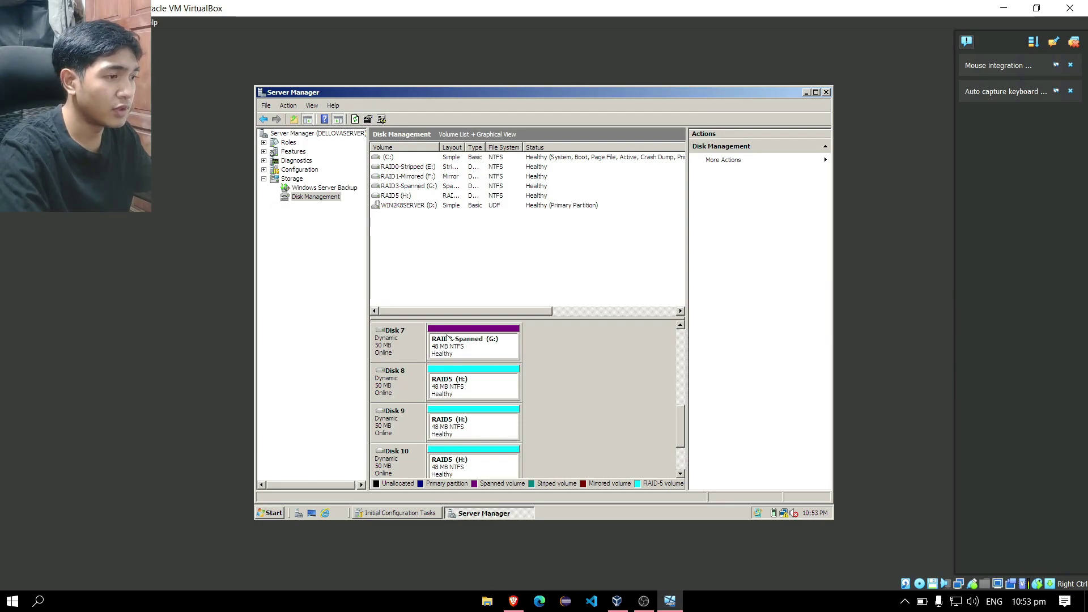
# Take Disk 1 of the striped volume and Disk 3 of the mirrored volume offline in Disk Management
pyautogui.moveTo(680, 428); pyautogui.dragTo(678, 342)
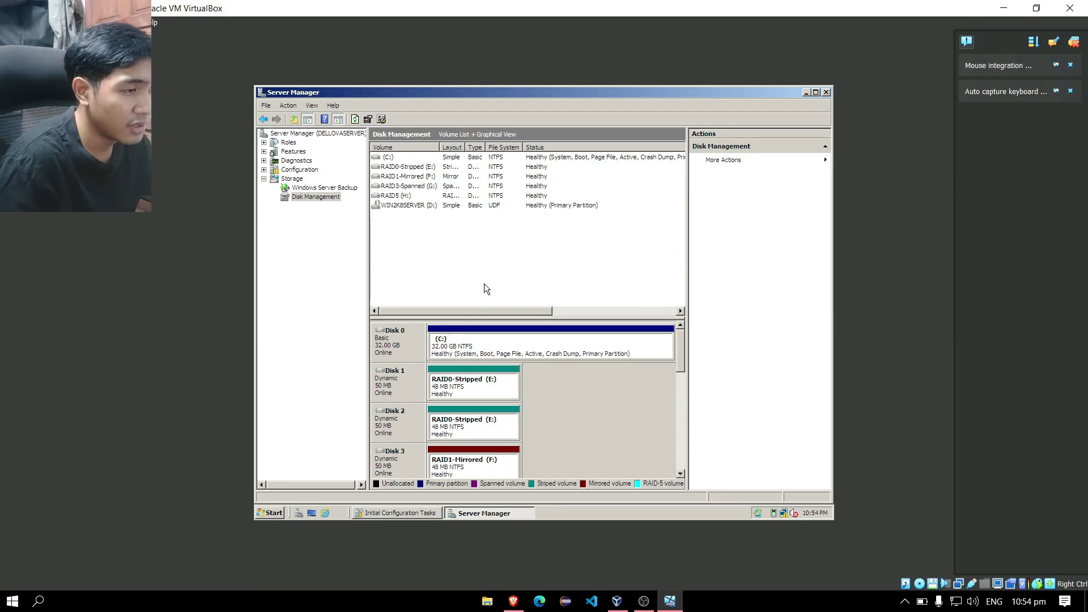
pyautogui.rightClick(403, 380)
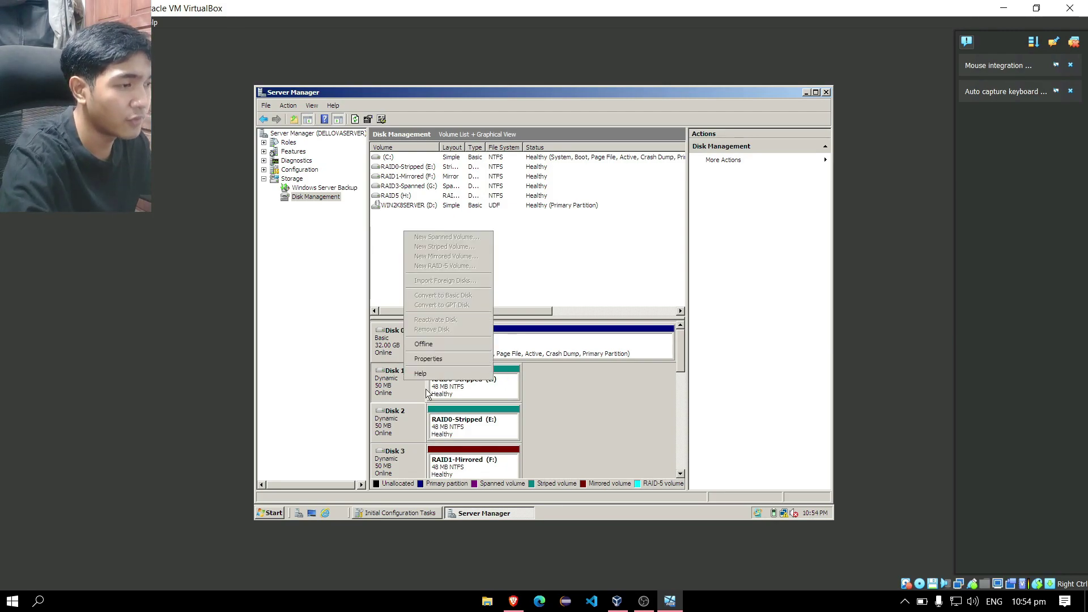
pyautogui.click(437, 348)
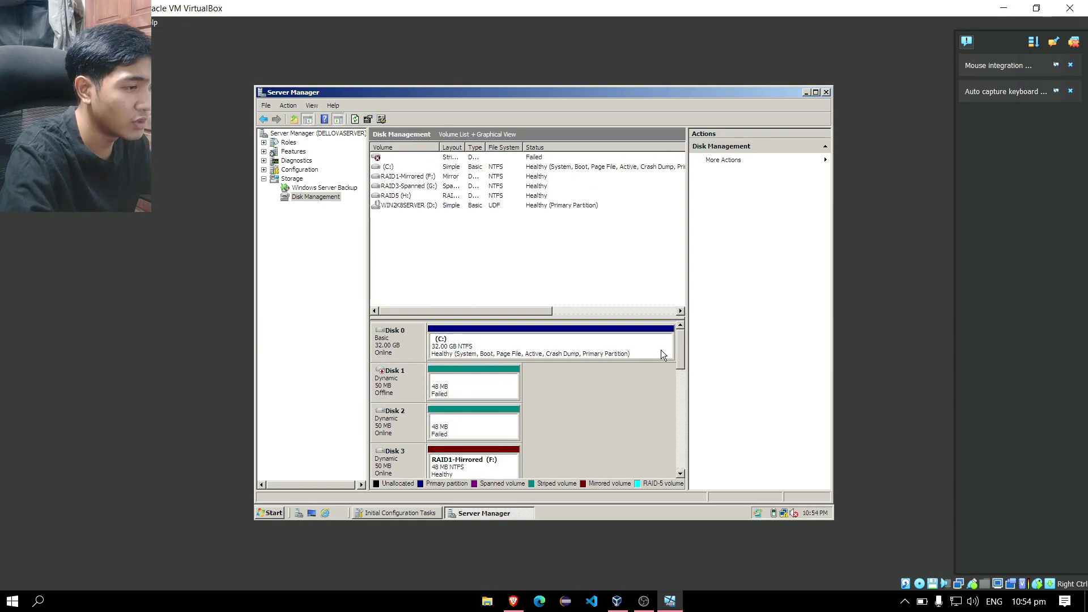
pyautogui.moveTo(681, 353); pyautogui.dragTo(685, 365)
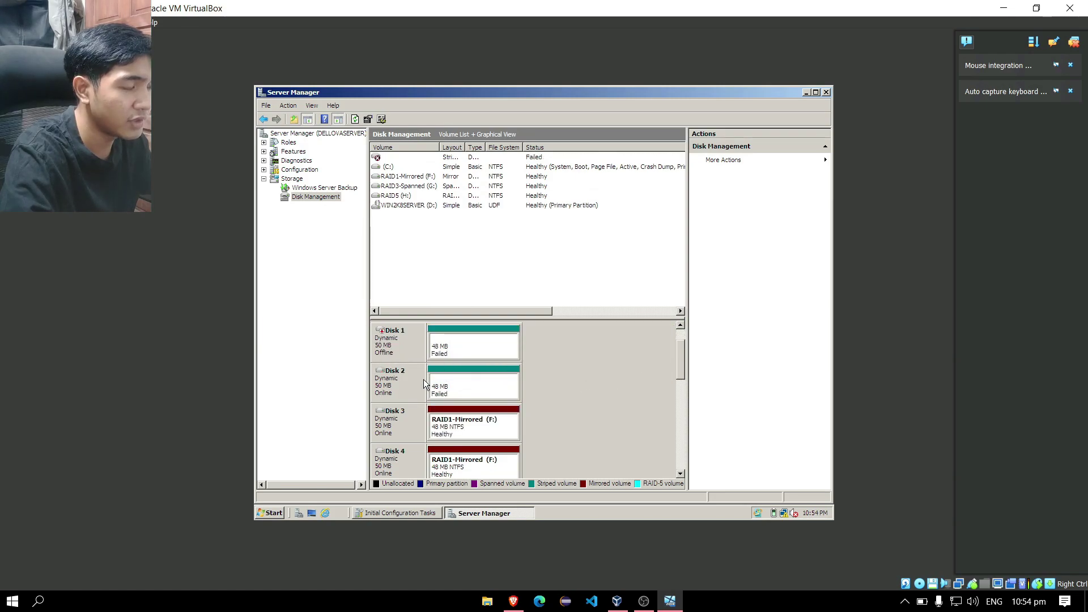
pyautogui.rightClick(403, 423)
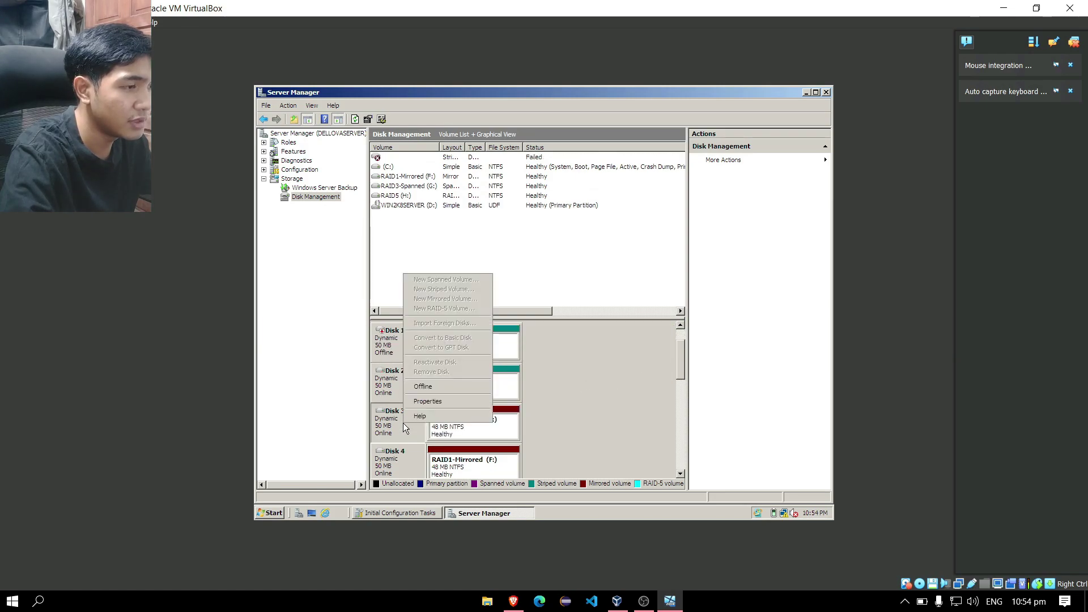
pyautogui.click(444, 387)
# Take Disk 5 of the spanned volume and Disk 8 of the RAID-5 volume offline
pyautogui.moveTo(679, 356); pyautogui.dragTo(666, 385)
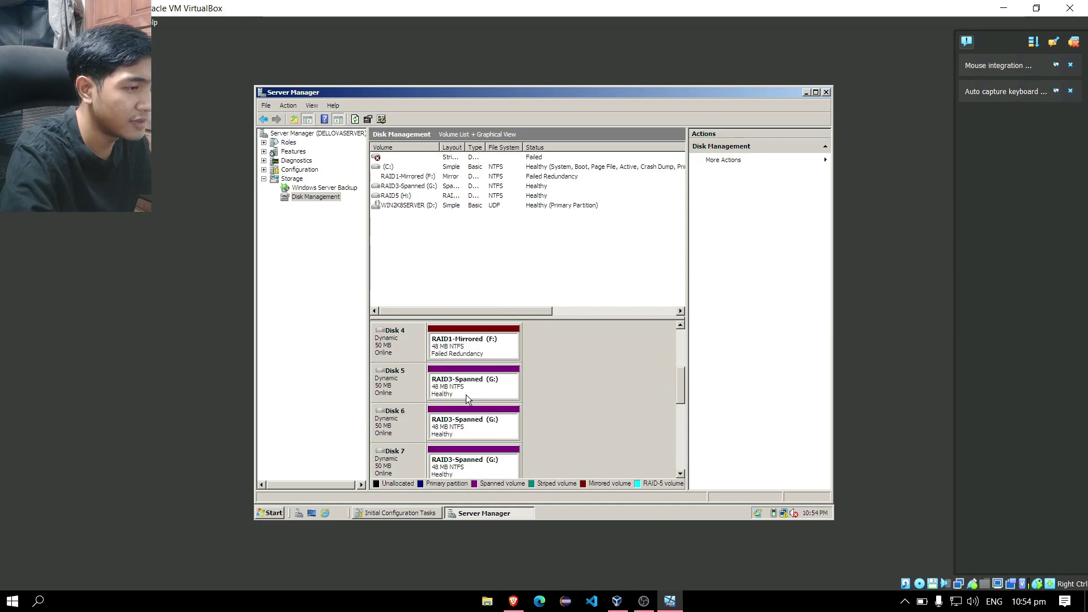
pyautogui.rightClick(411, 380)
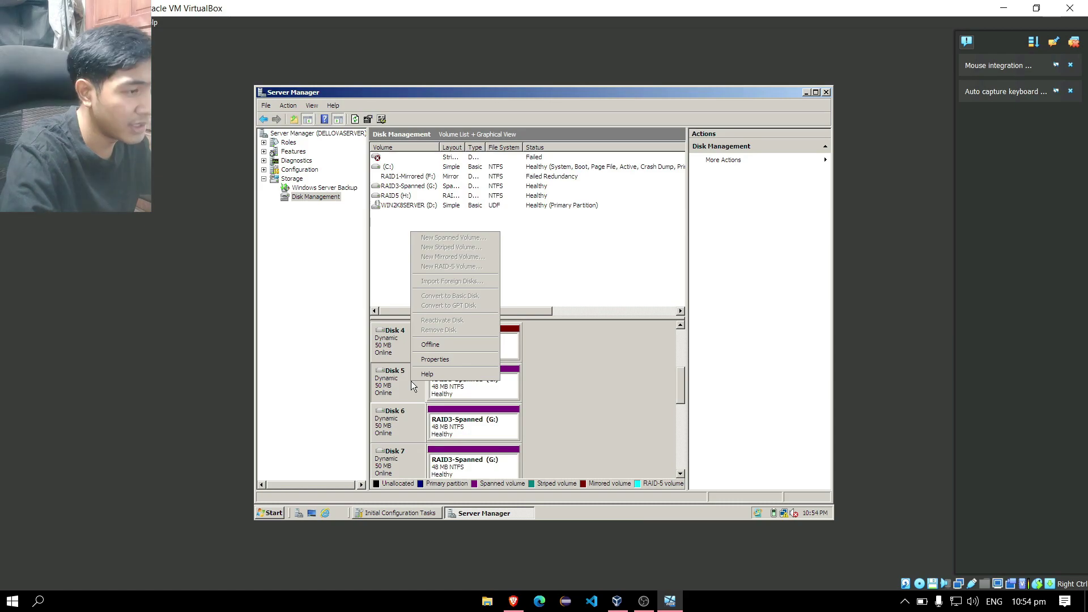
pyautogui.click(448, 344)
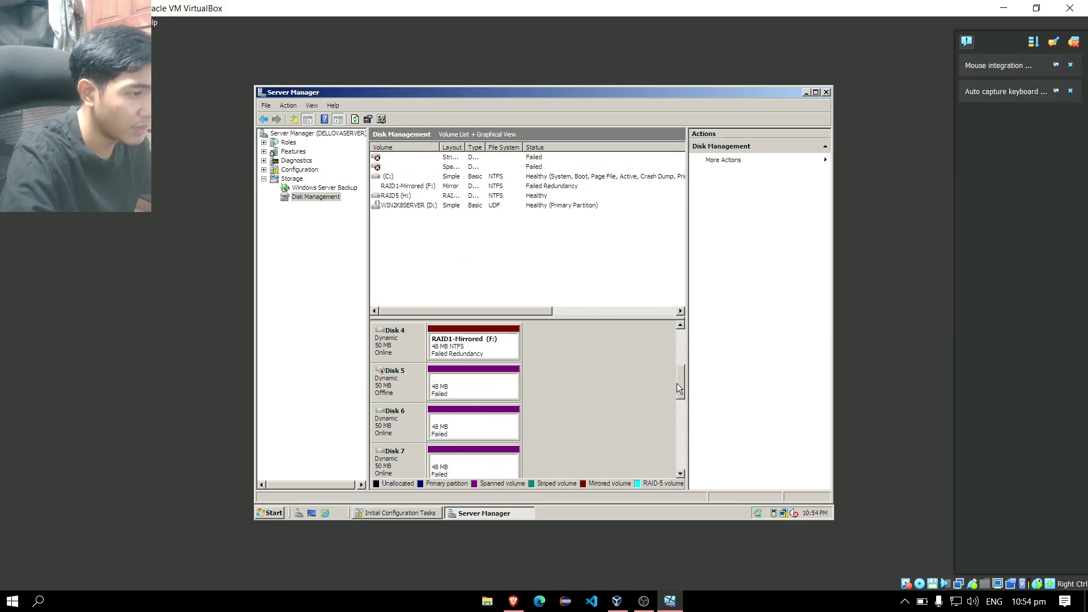
pyautogui.scroll(-3, 679, 385)
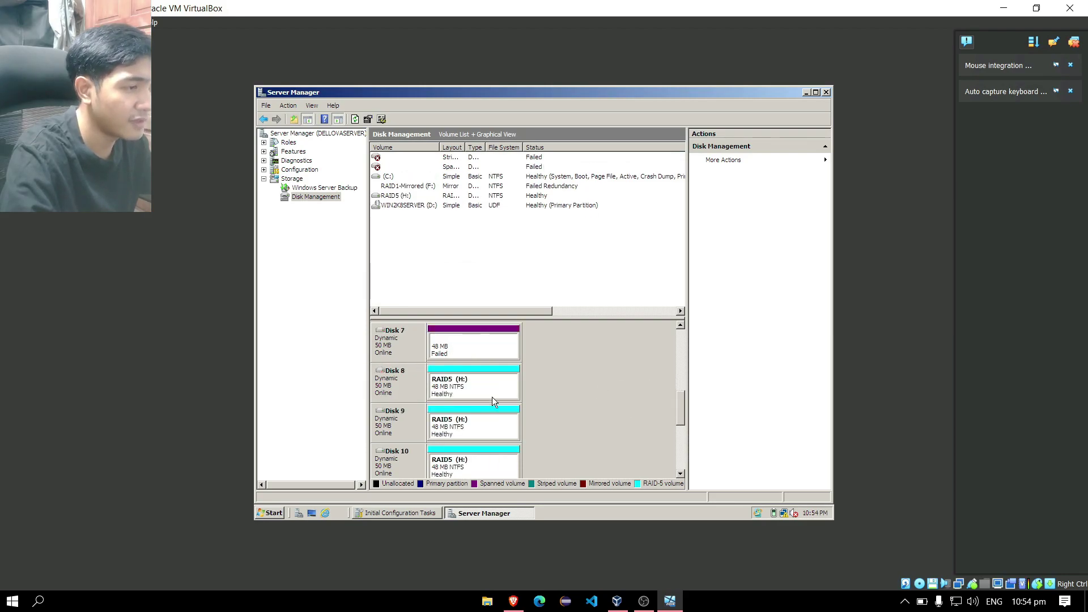
pyautogui.rightClick(399, 379)
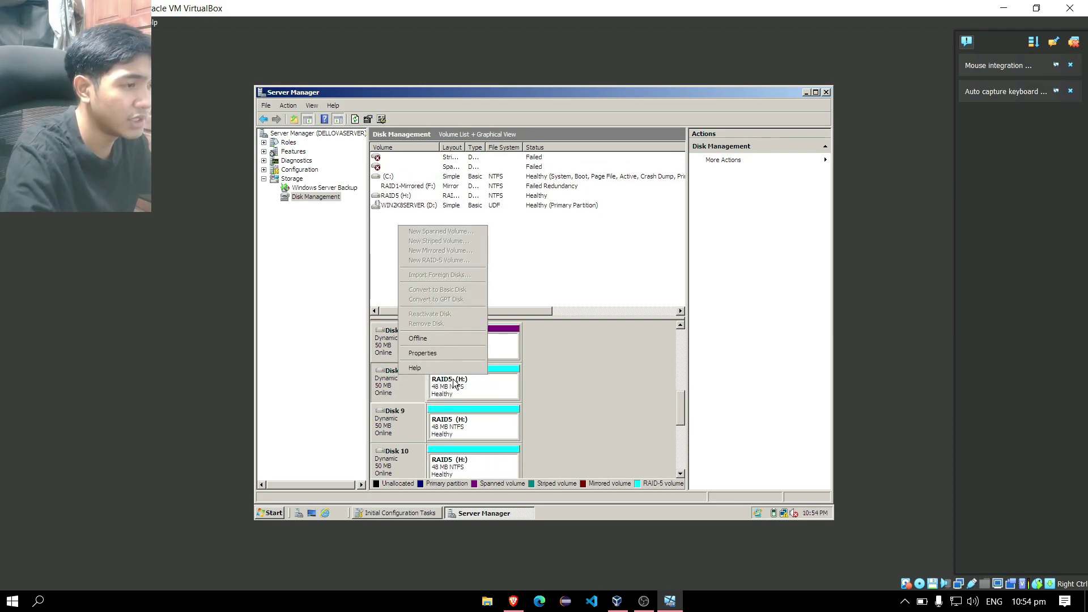
pyautogui.click(455, 339)
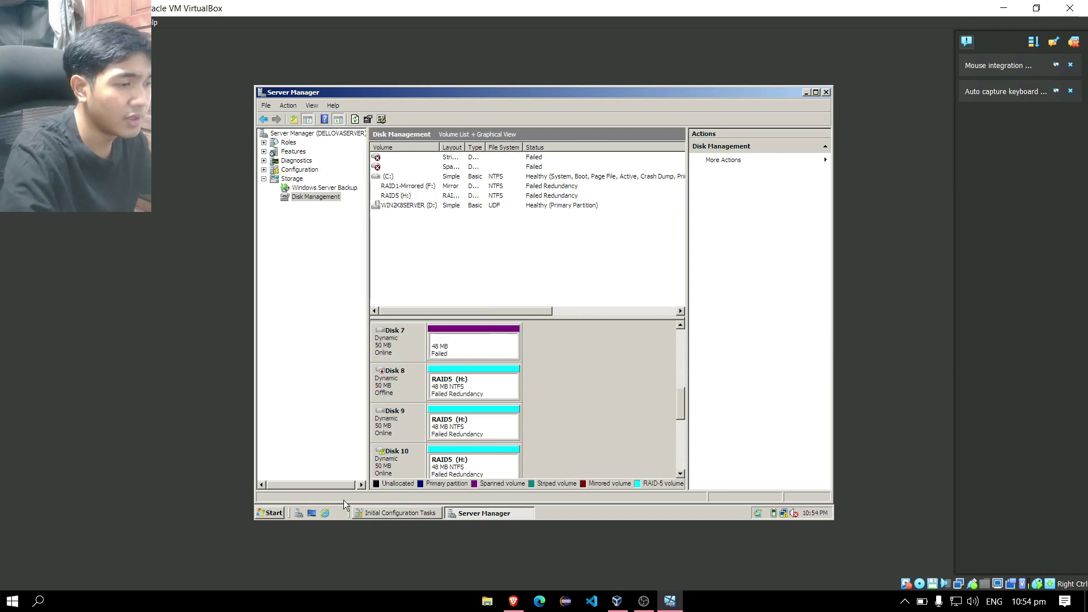
# Open the Computer window and check which RAID volumes are still accessible with one disk of each offline
pyautogui.click(277, 513)
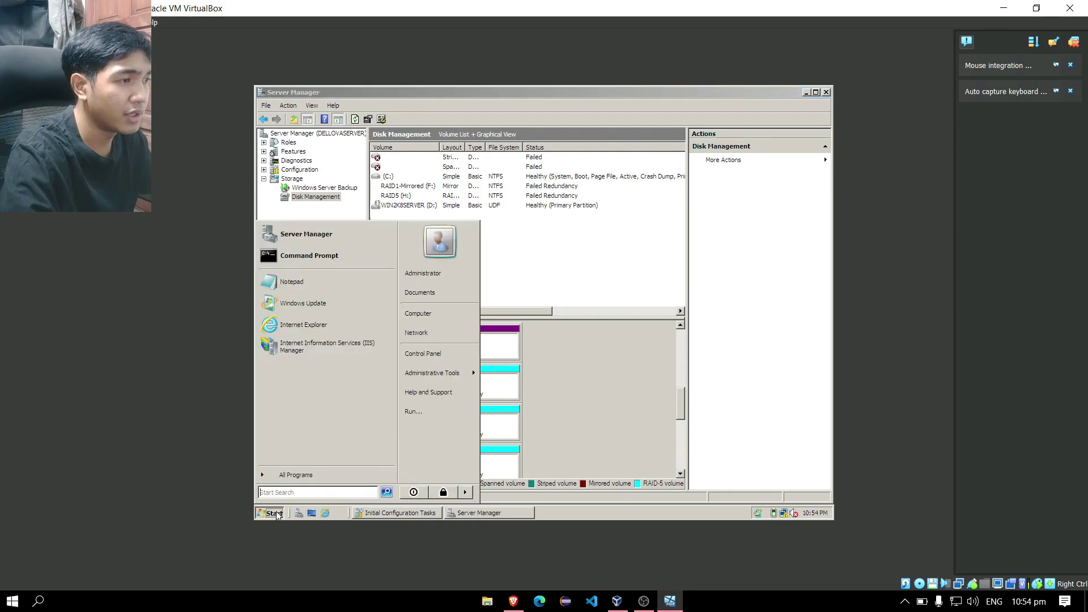
pyautogui.moveTo(448, 373)
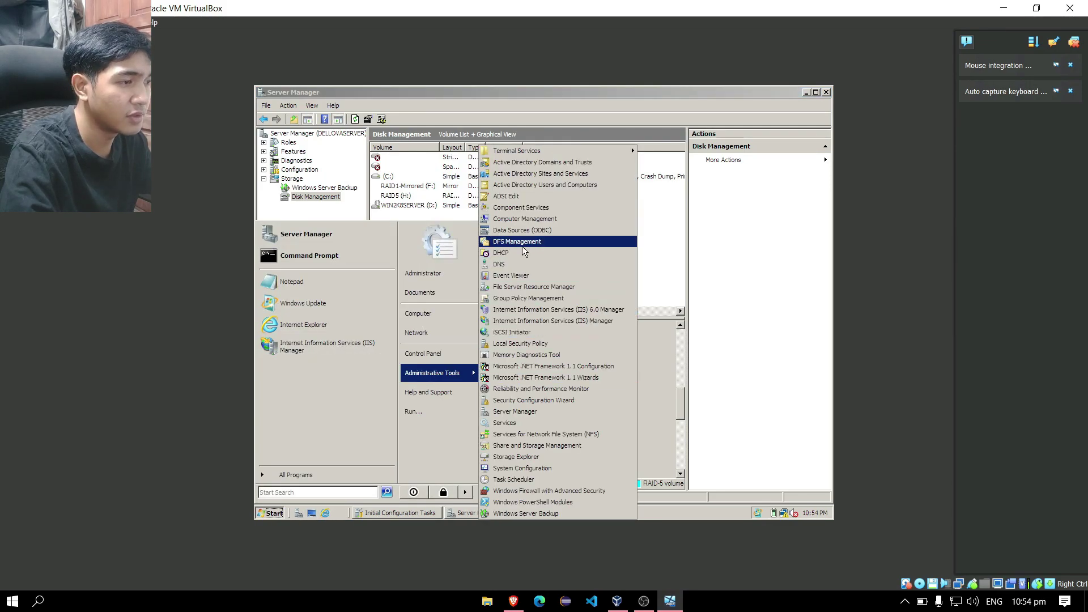
pyautogui.click(426, 317)
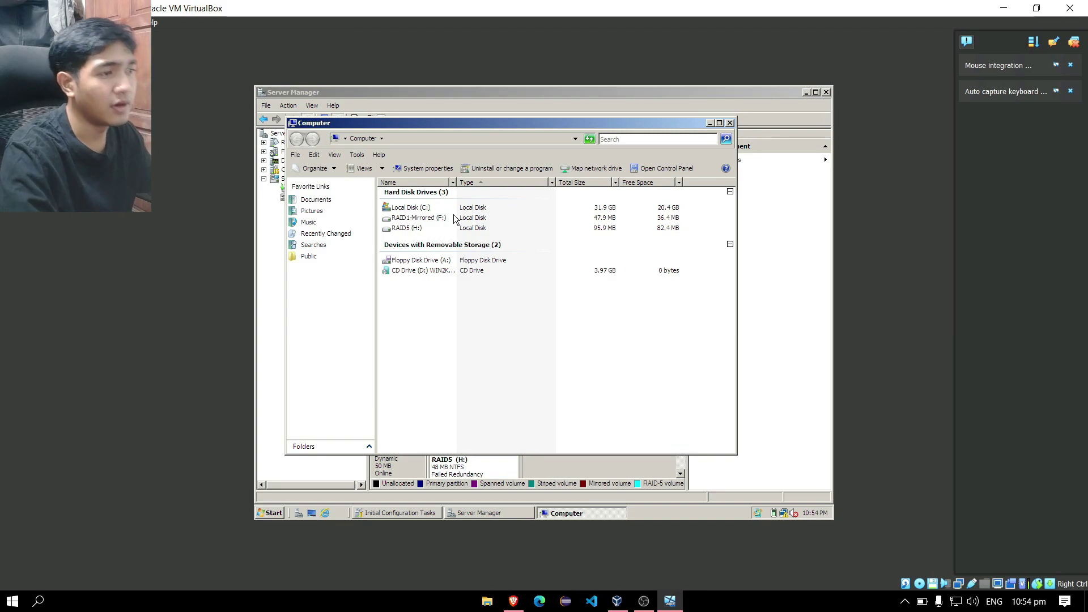
pyautogui.moveTo(429, 234)
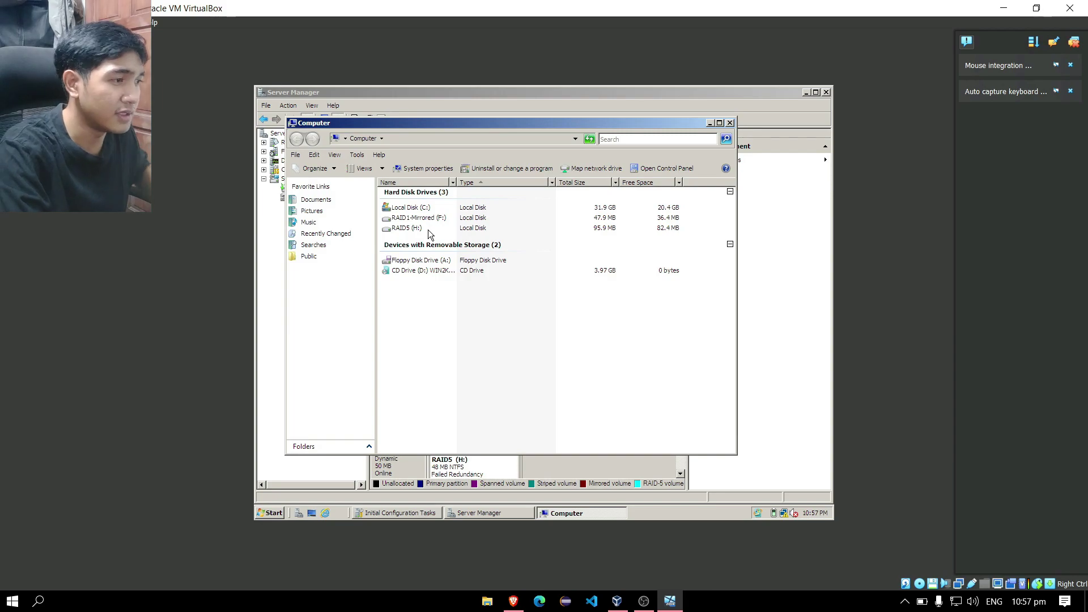
# Switch to the browser and reread the RAID assignment's questions in Google Classroom
pyautogui.hotkey('alt', 'Tab')
pyautogui.hotkey('alt', 'Tab')
pyautogui.hotkey('alt', 'Tab')
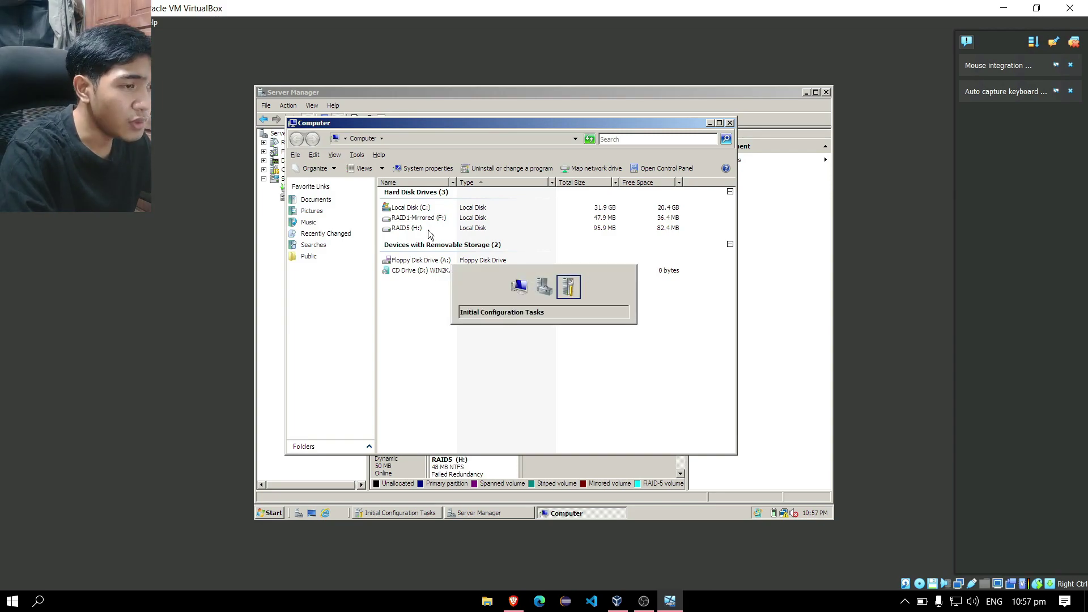
pyautogui.click(513, 600)
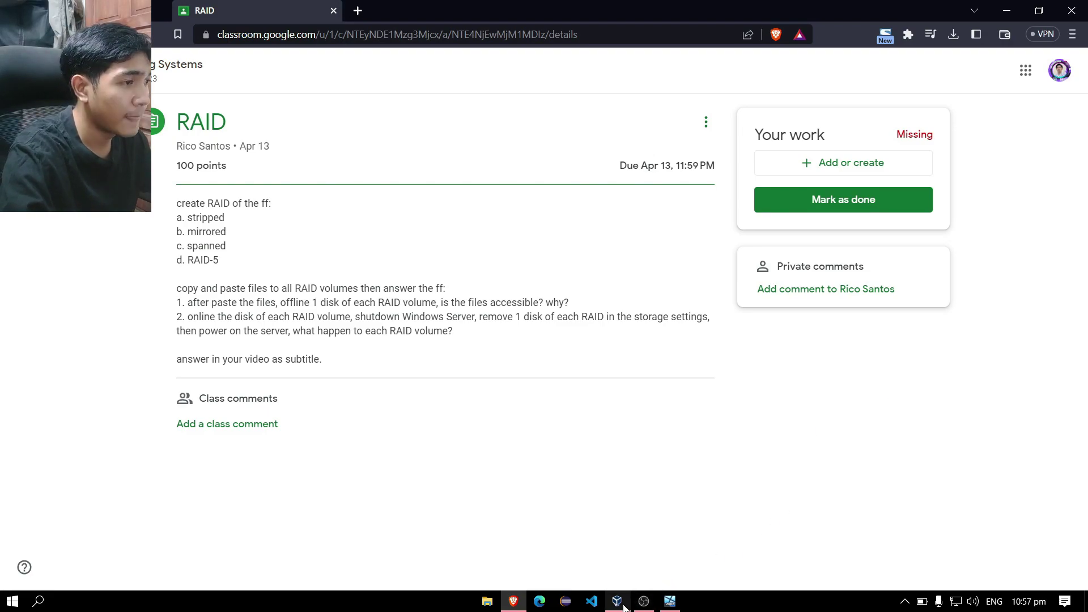
# Switch back to the virtual machine and bring Disk 1 of the striped volume and Disk 3 of the mirrored volume online
pyautogui.click(1017, 6)
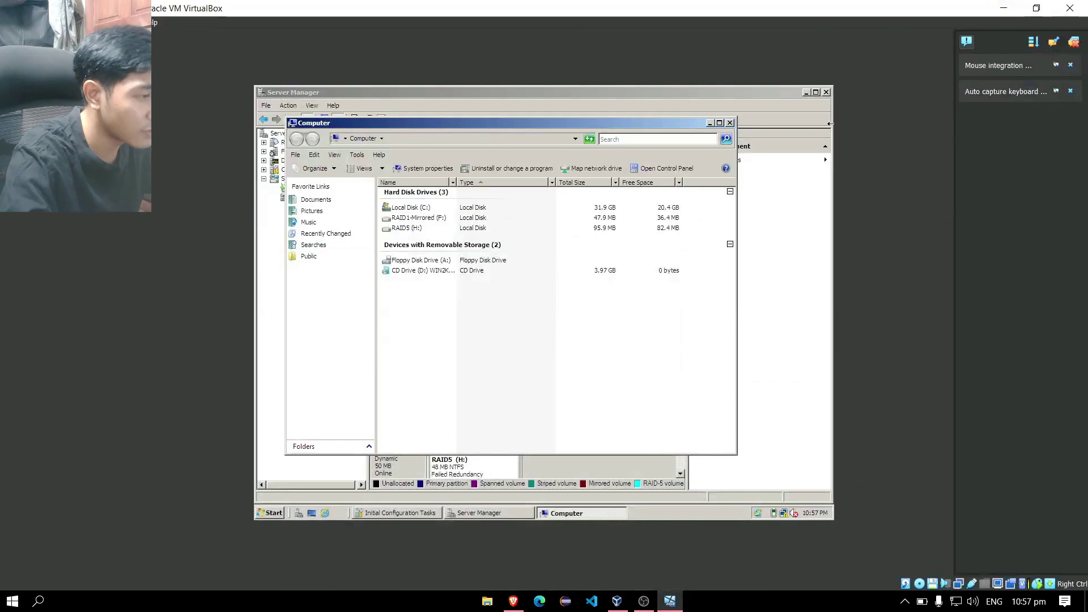
pyautogui.click(479, 512)
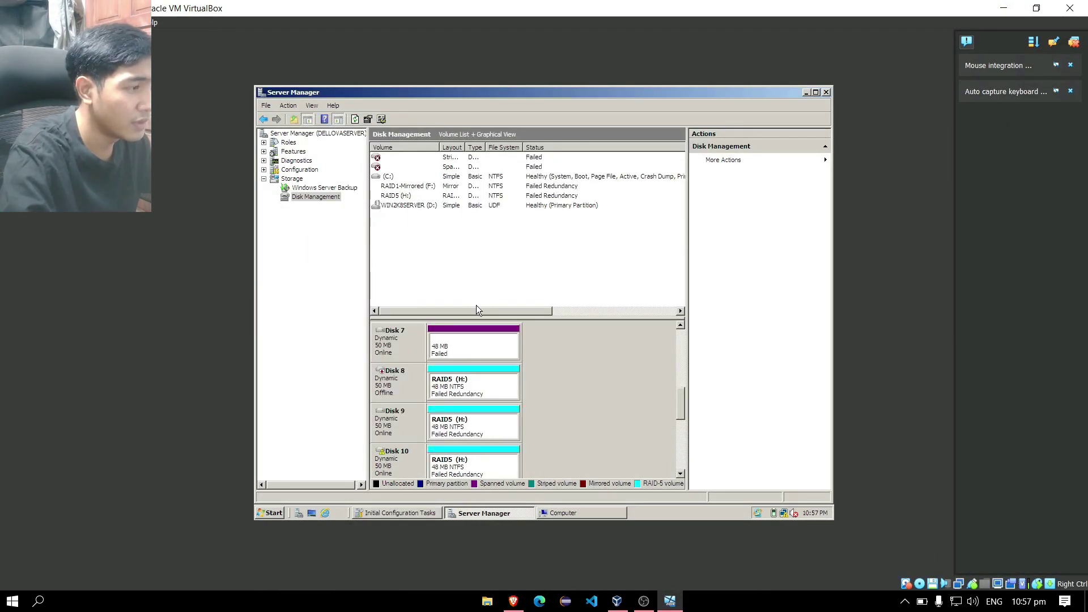
pyautogui.moveTo(682, 396); pyautogui.dragTo(682, 338)
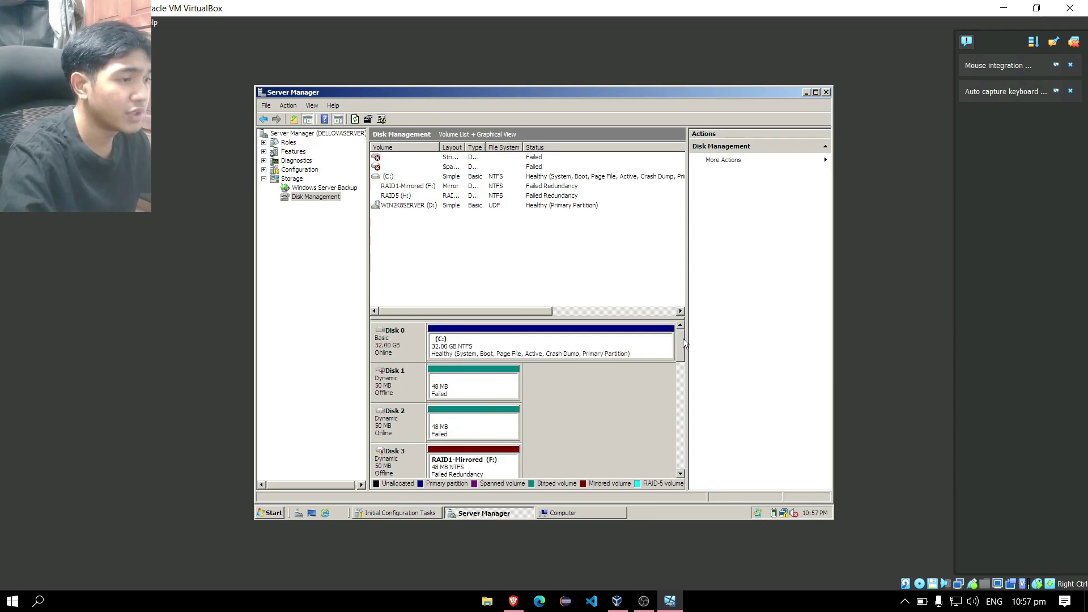
pyautogui.rightClick(413, 389)
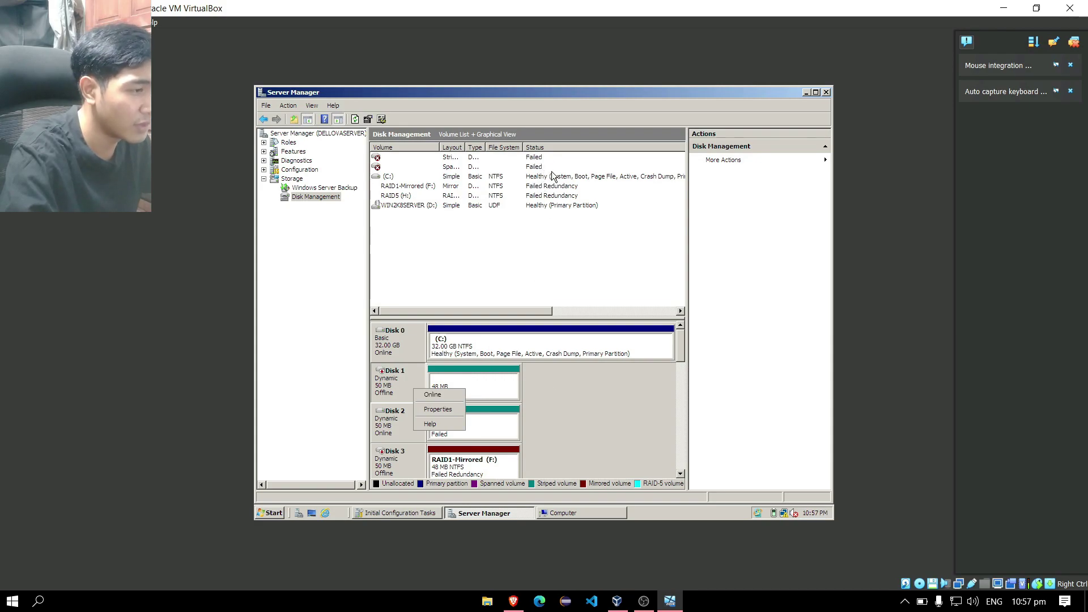
pyautogui.click(437, 394)
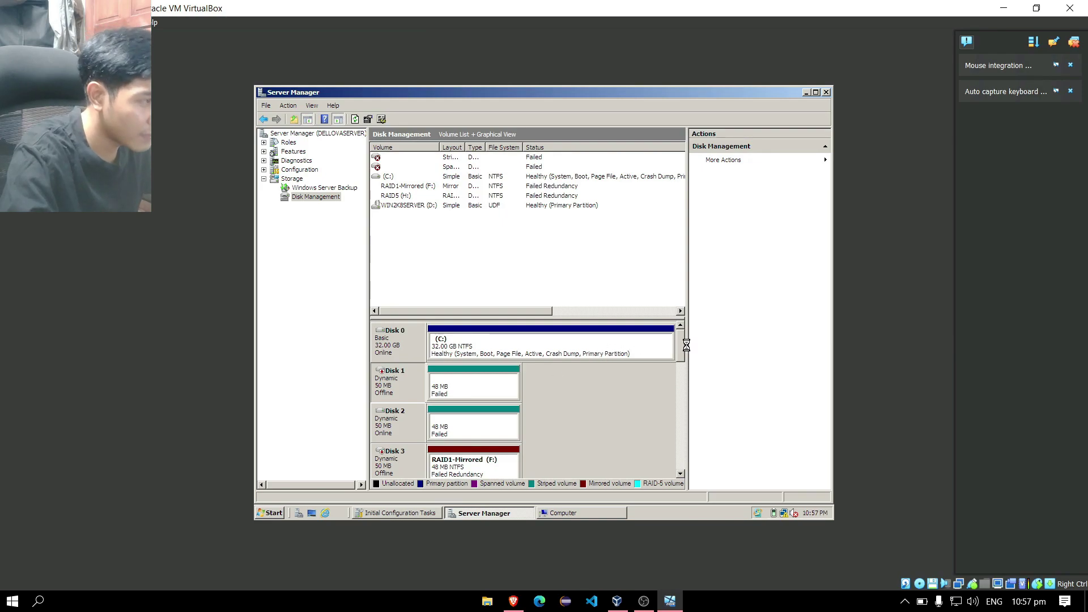
pyautogui.scroll(-1, 681, 356)
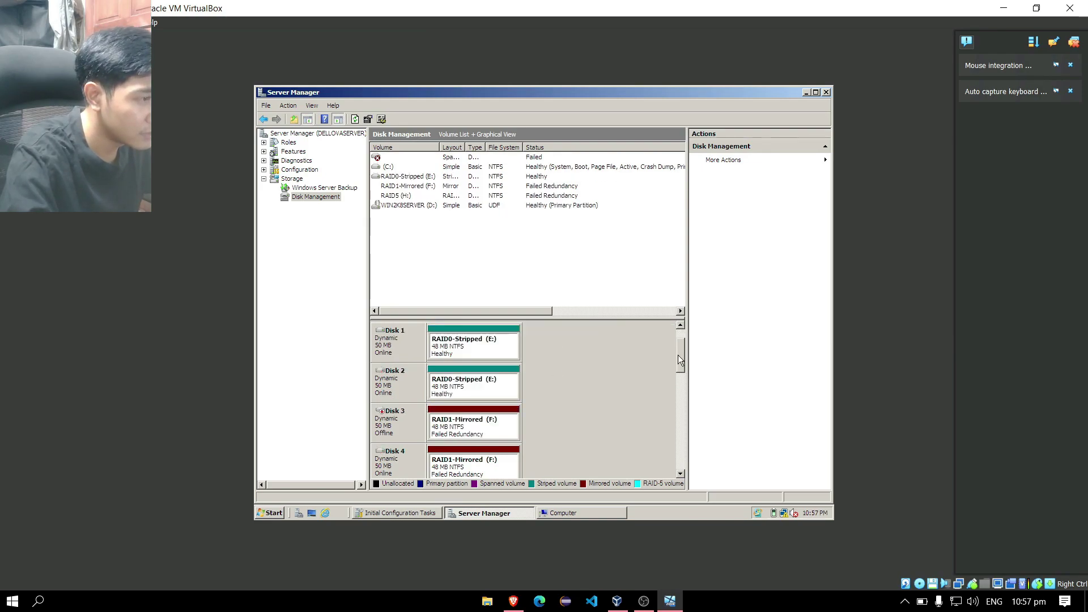
pyautogui.scroll(-1, 680, 355)
pyautogui.rightClick(417, 376)
pyautogui.click(434, 384)
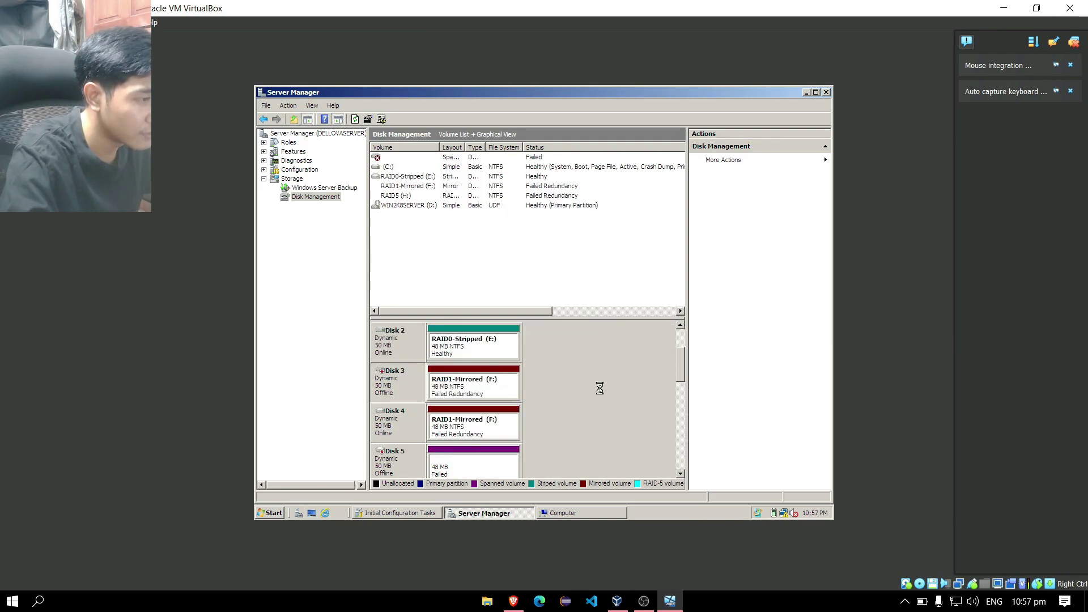
# Bring Disk 5 of the spanned volume and Disk 8 of the RAID-5 volume online
pyautogui.scroll(-1, 681, 369)
pyautogui.scroll(-1, 681, 375)
pyautogui.rightClick(409, 373)
pyautogui.click(422, 380)
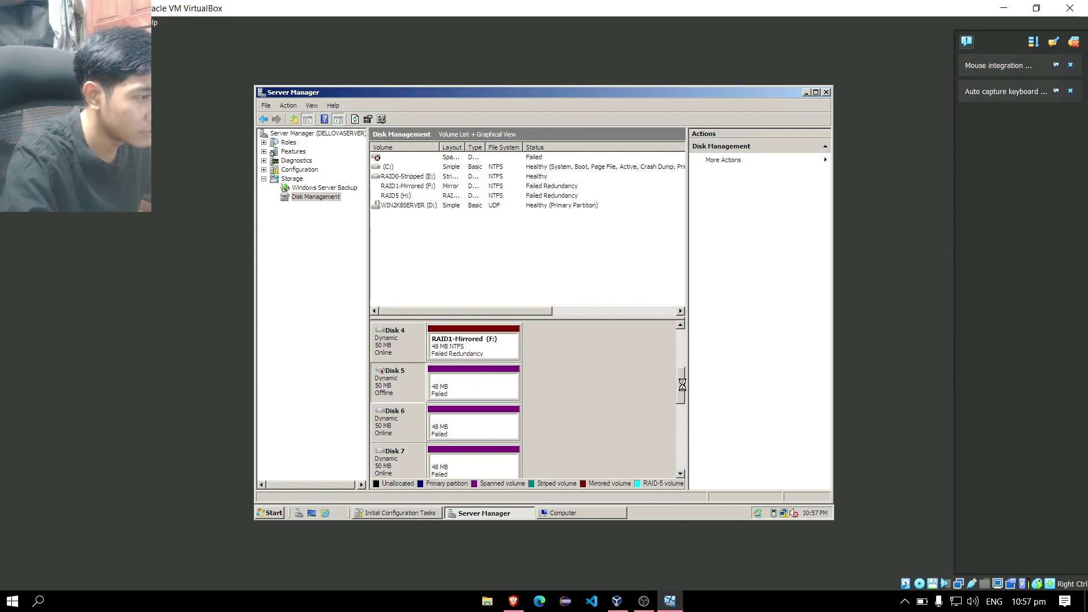
pyautogui.moveTo(682, 375); pyautogui.dragTo(679, 400)
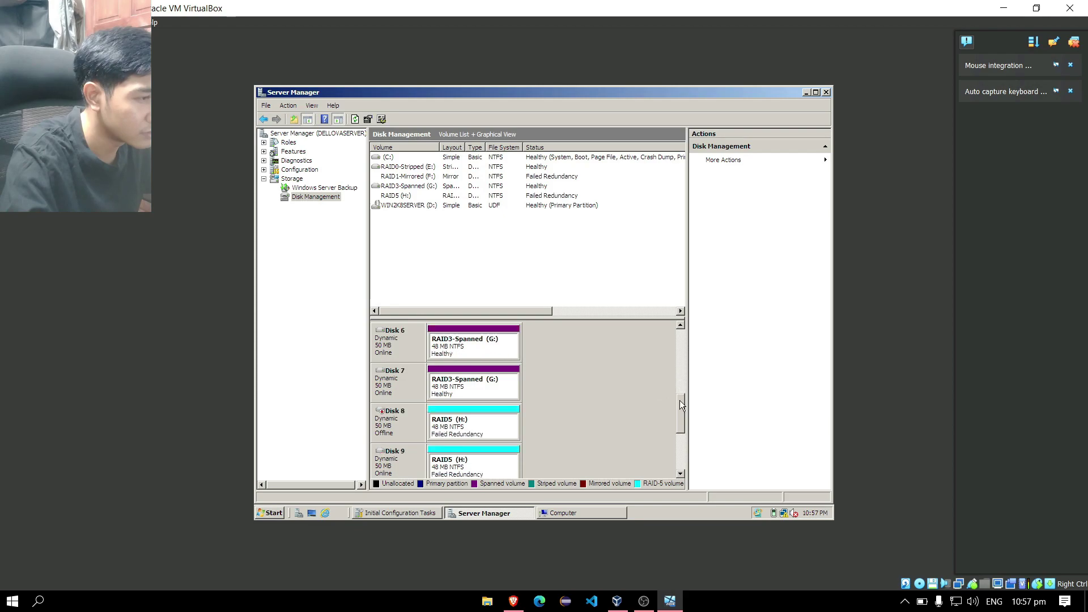
pyautogui.rightClick(396, 406)
pyautogui.click(419, 412)
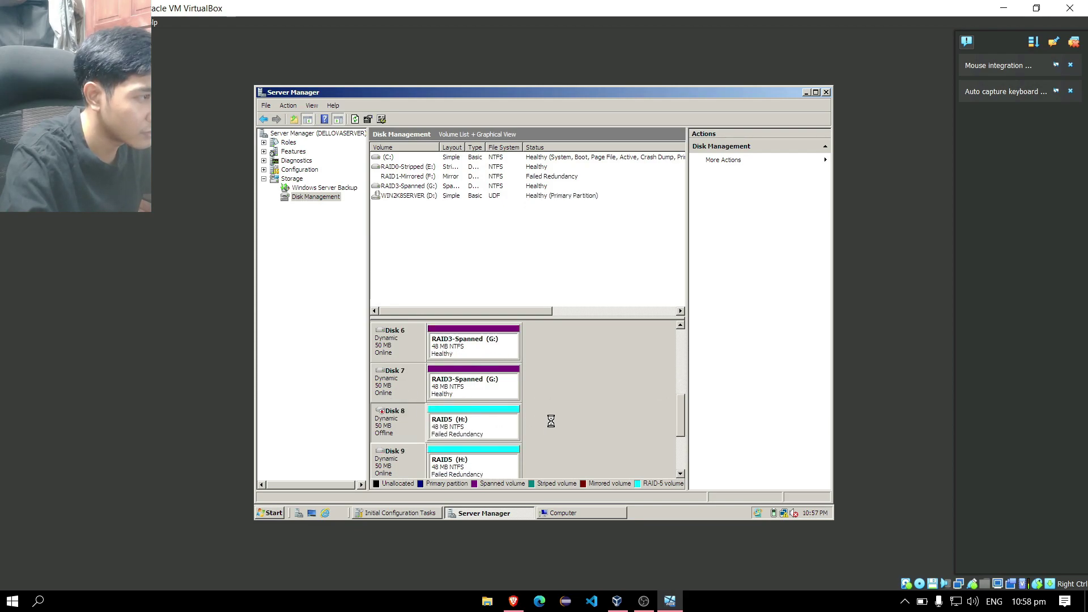
# Reactivate Disk 8 of the RAID-5 volume
pyautogui.moveTo(684, 410); pyautogui.dragTo(681, 450)
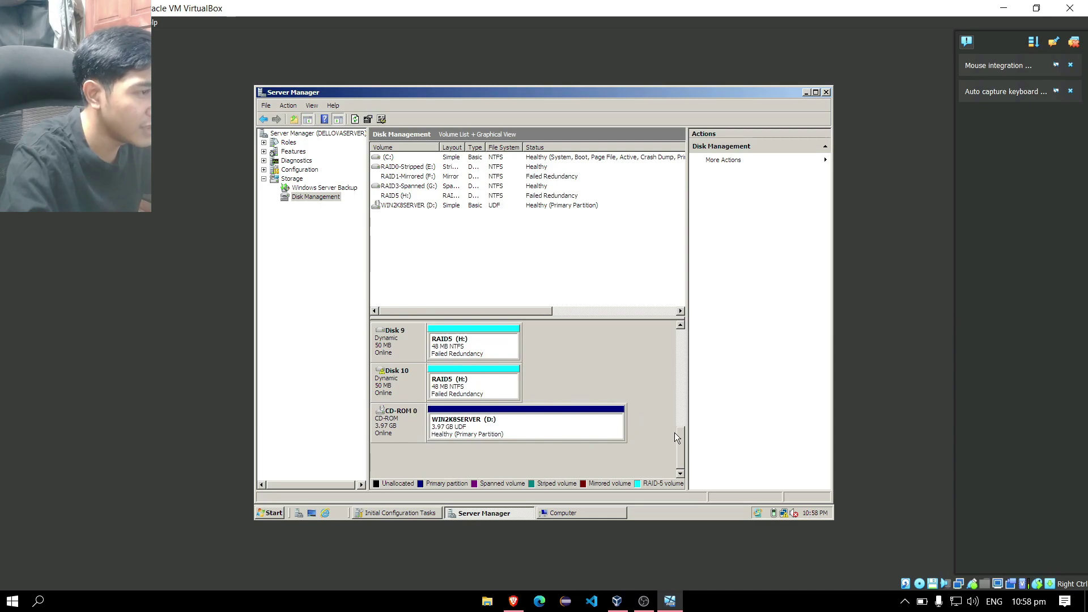
pyautogui.moveTo(681, 434); pyautogui.dragTo(683, 412)
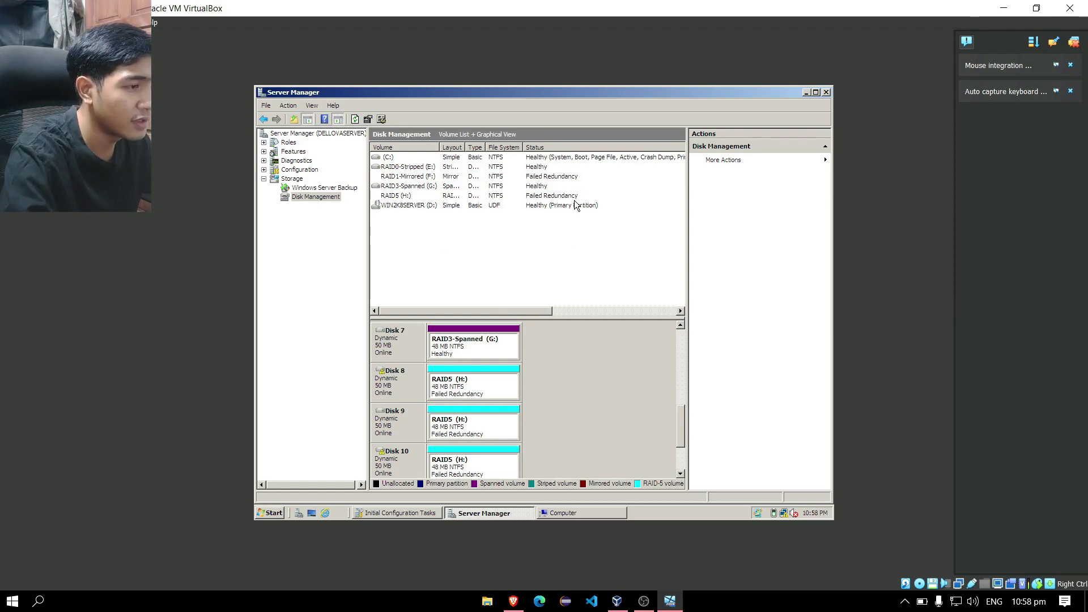
pyautogui.rightClick(407, 376)
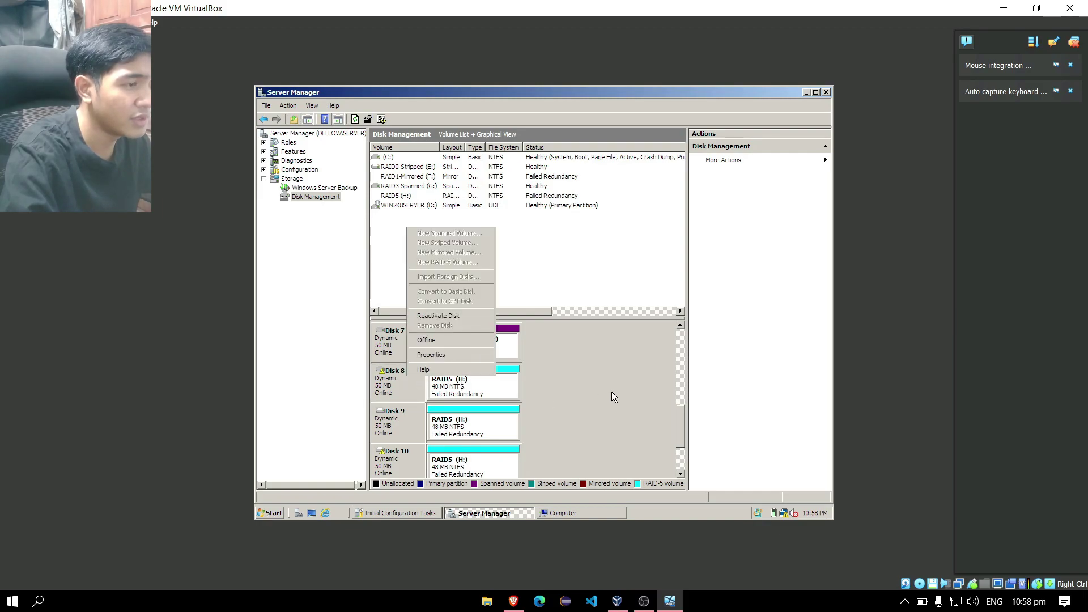
pyautogui.click(448, 319)
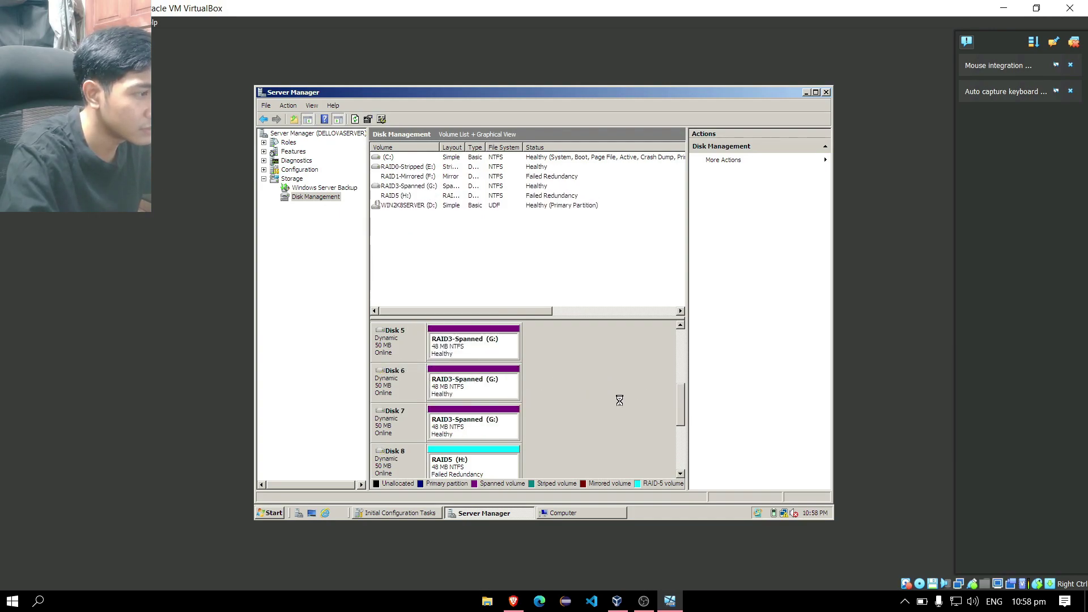
# Try to reactivate Disk 3 of the mirrored volume
pyautogui.scroll(2, 678, 403)
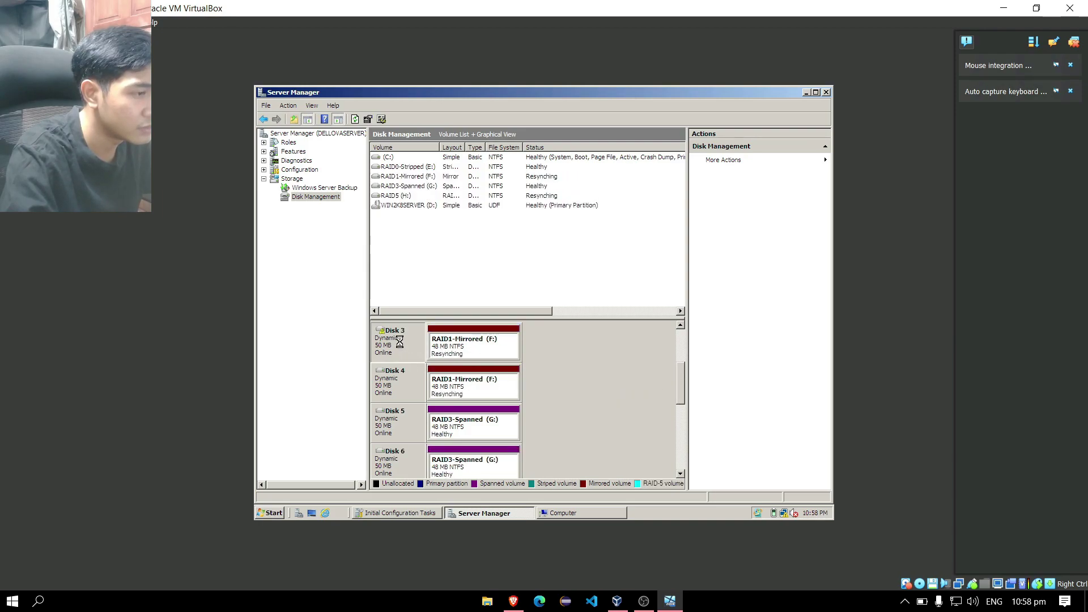
pyautogui.rightClick(413, 340)
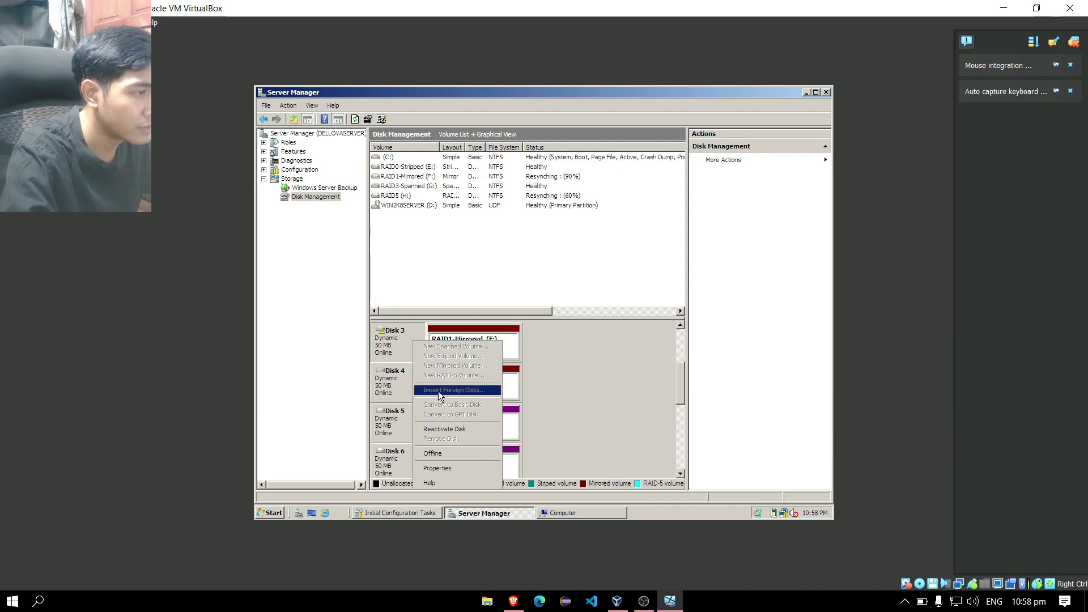
pyautogui.click(433, 428)
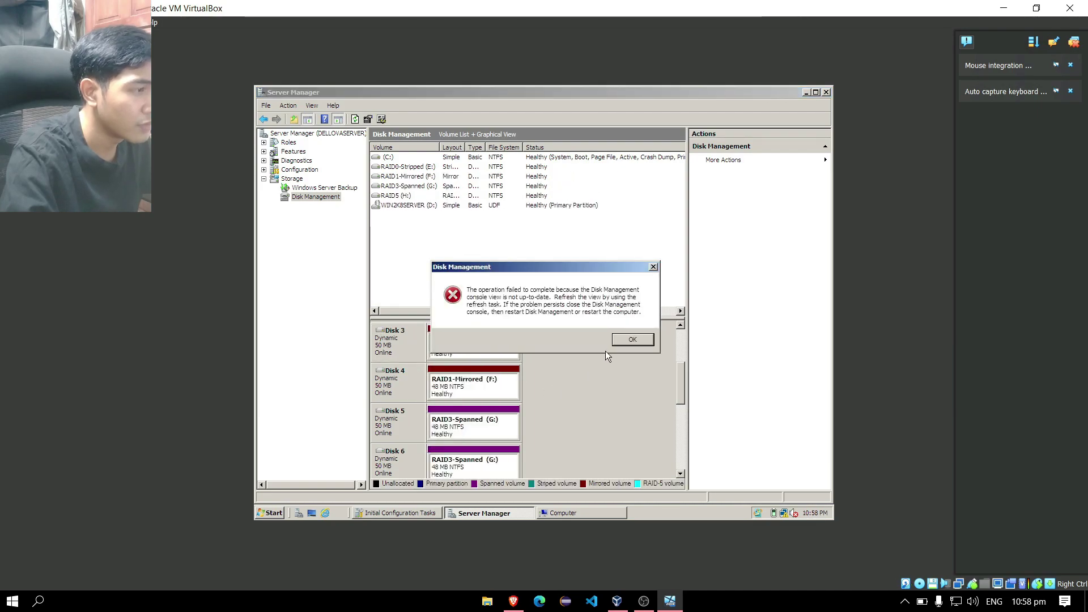
pyautogui.click(633, 339)
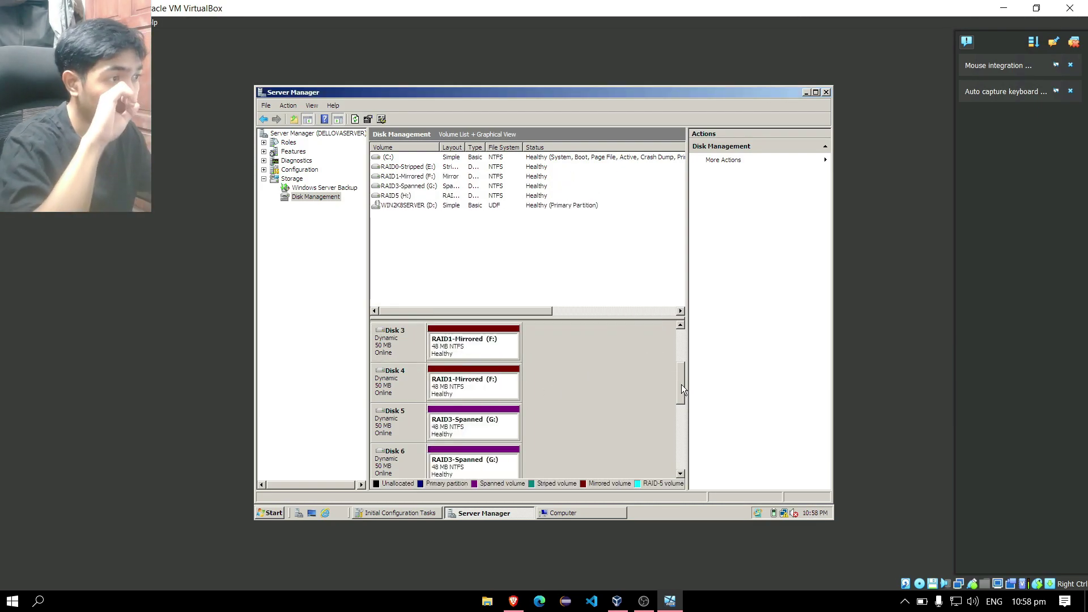
# Shut down Windows Server 2008 with the reason Other (Planned)
pyautogui.moveTo(681, 384); pyautogui.dragTo(679, 357)
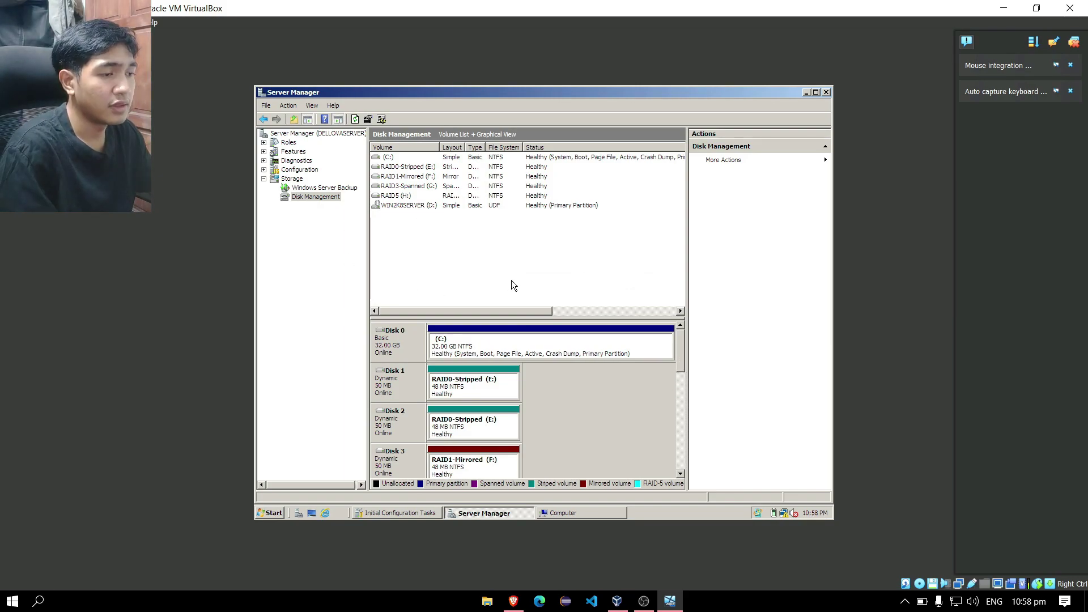
pyautogui.click(280, 516)
pyautogui.click(464, 491)
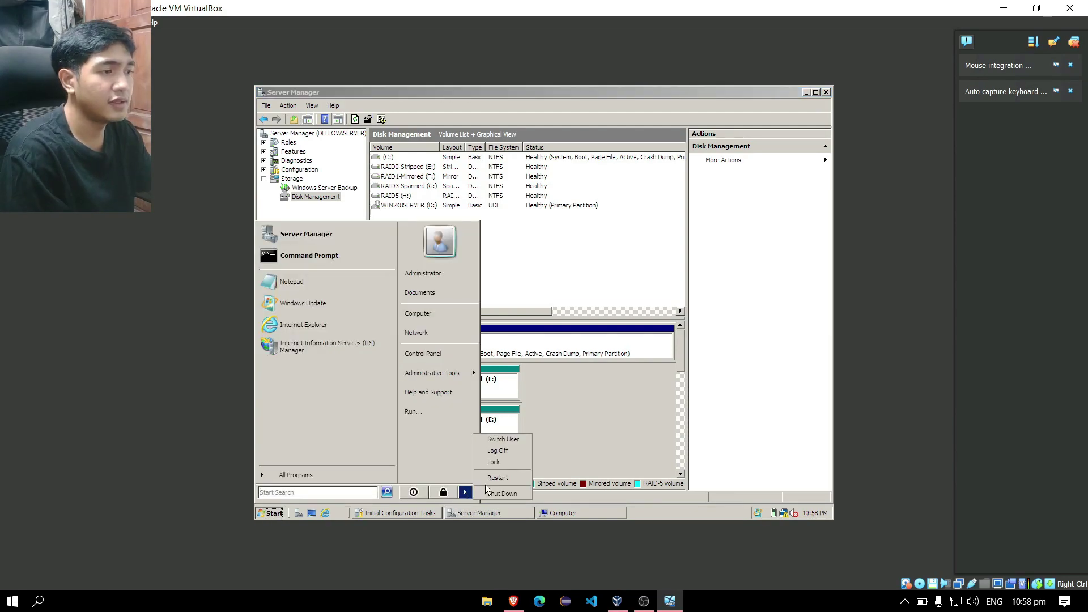
pyautogui.click(501, 494)
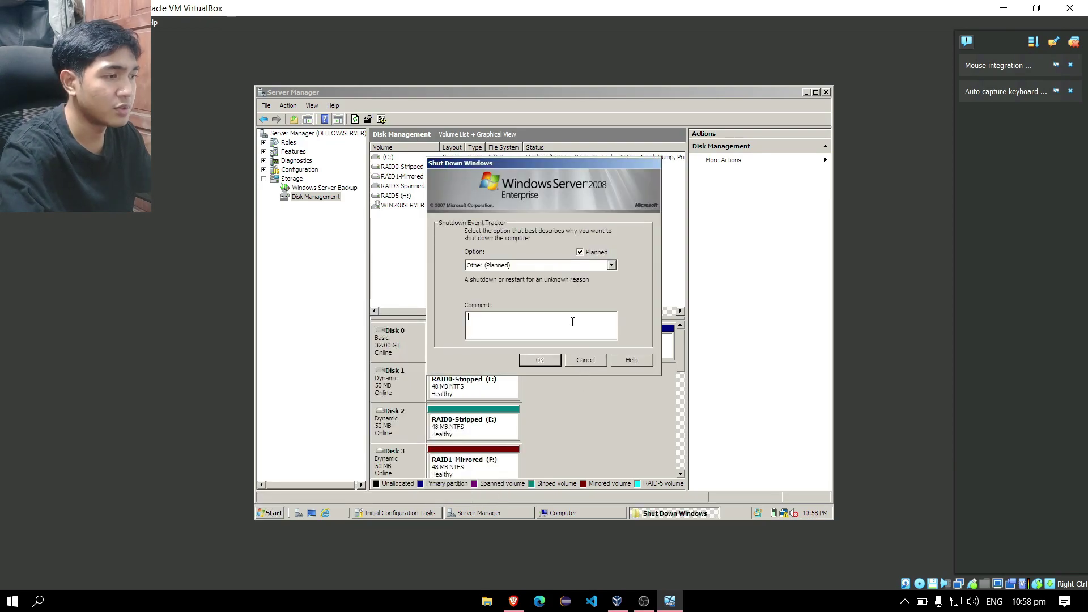
pyautogui.click(556, 363)
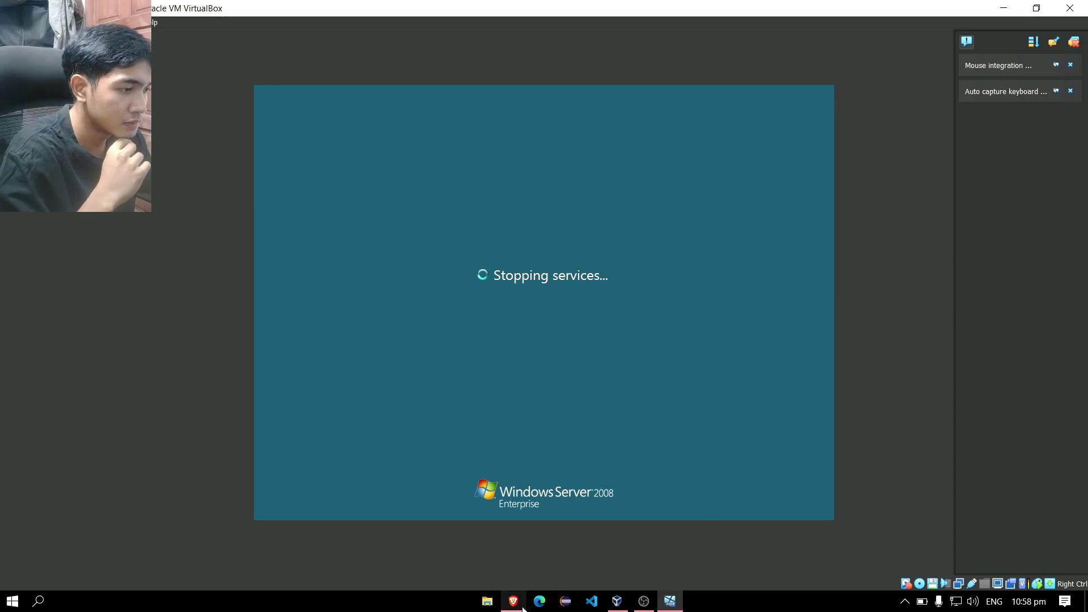
# Switch to the browser and recheck the RAID assignment's instructions for removing disks in the storage settings
pyautogui.moveTo(521, 608)
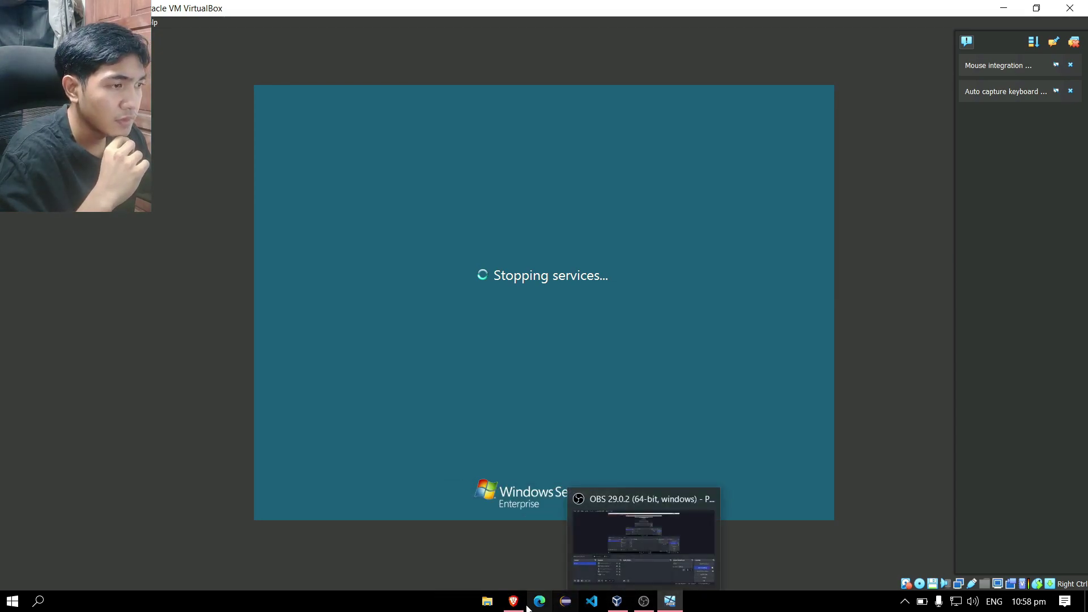
pyautogui.click(509, 605)
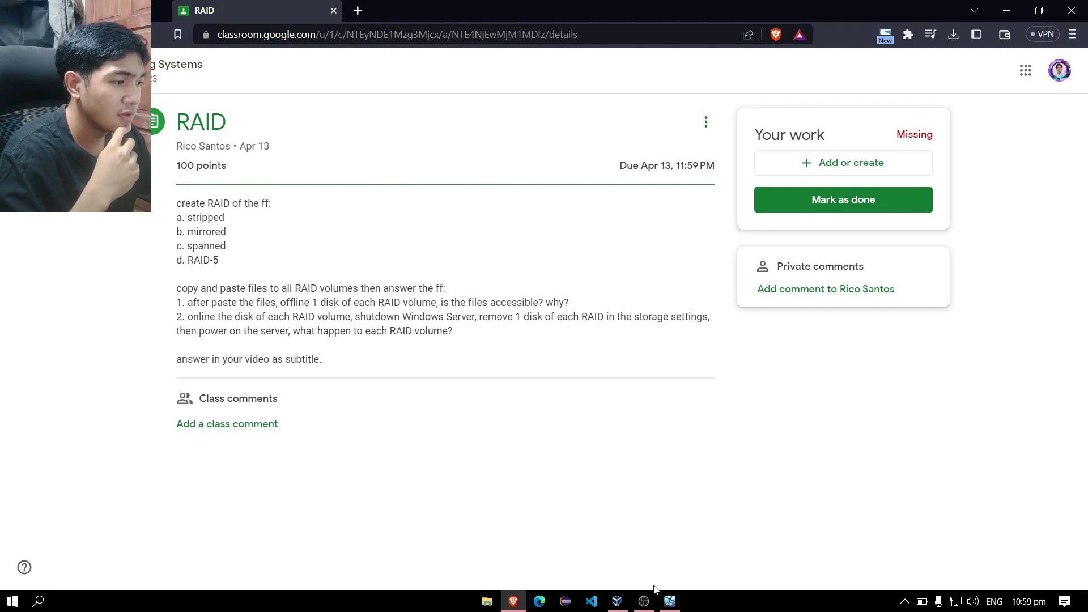
pyautogui.moveTo(649, 604)
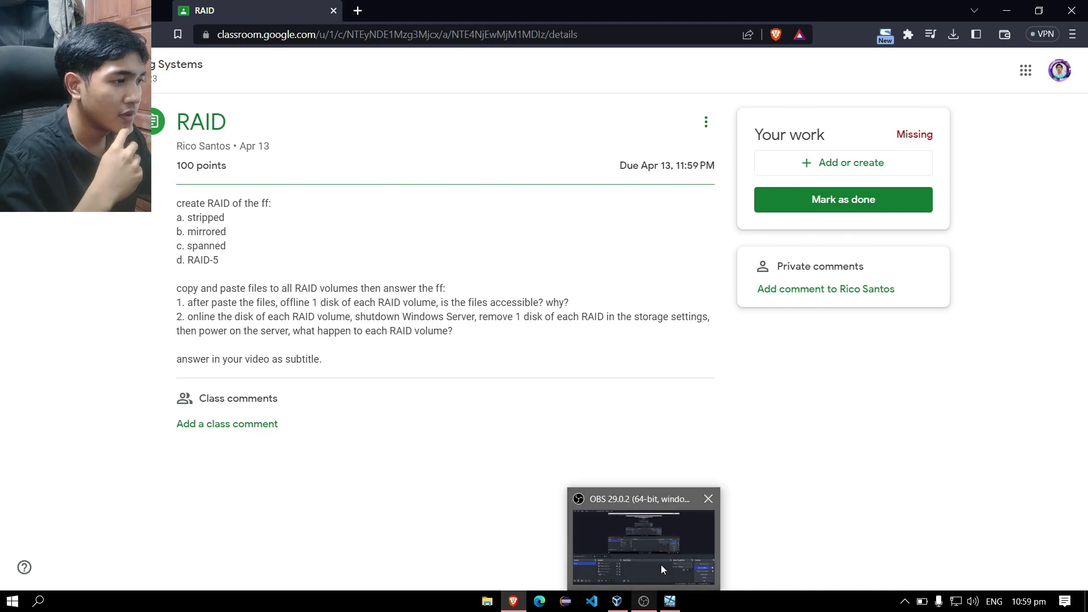
pyautogui.click(674, 605)
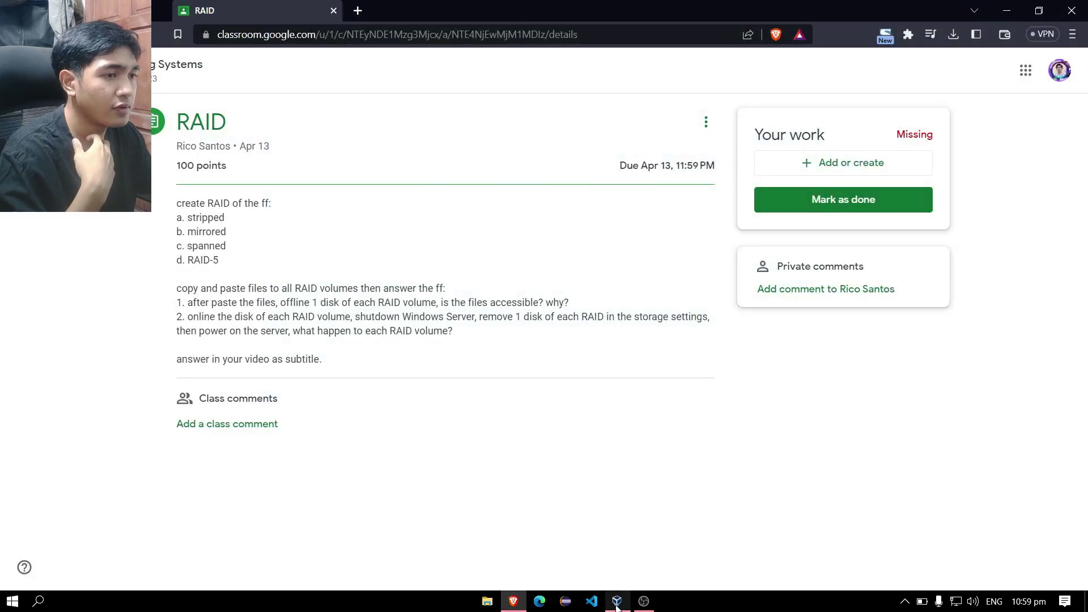
# In VirtualBox Manager's storage settings for Windows Server 2008, remove the attachments Windows Server 2008_1.vdi and Windows Server 2008_3.vdi
pyautogui.click(617, 601)
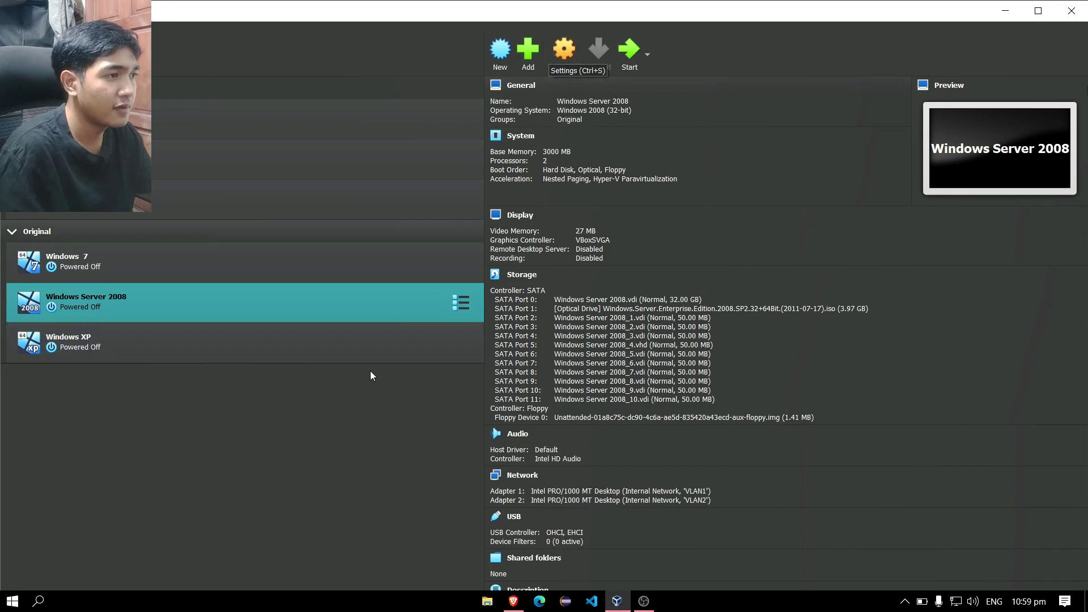
pyautogui.click(574, 62)
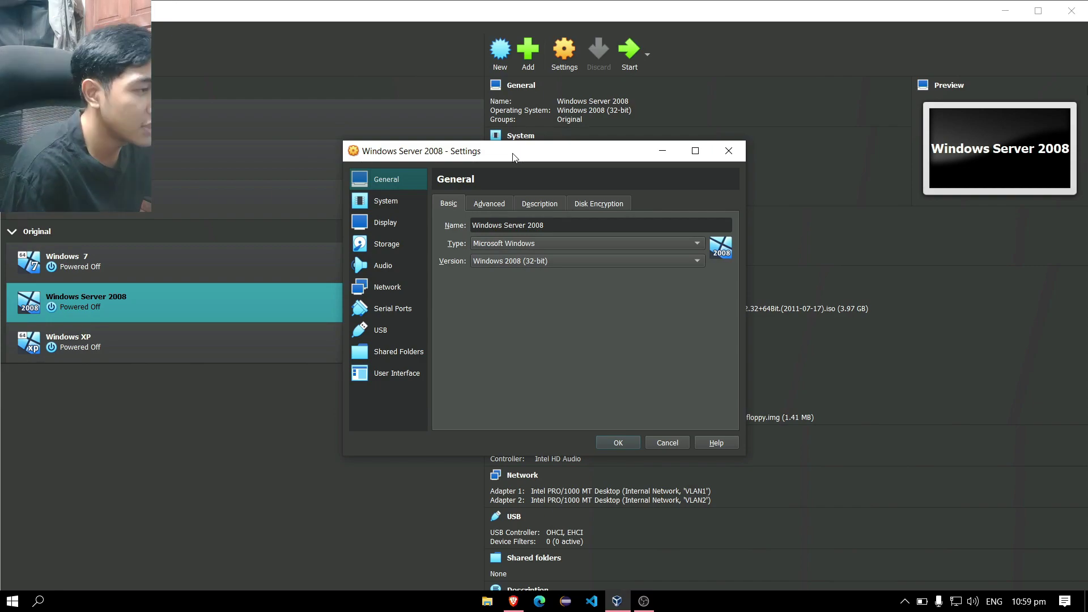
pyautogui.click(407, 238)
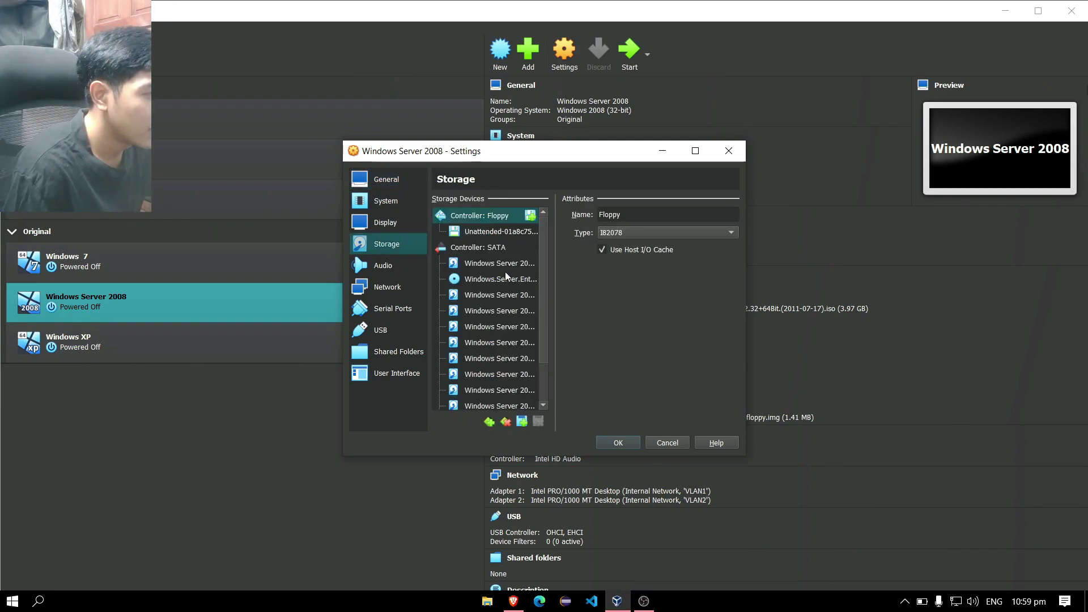
pyautogui.click(509, 294)
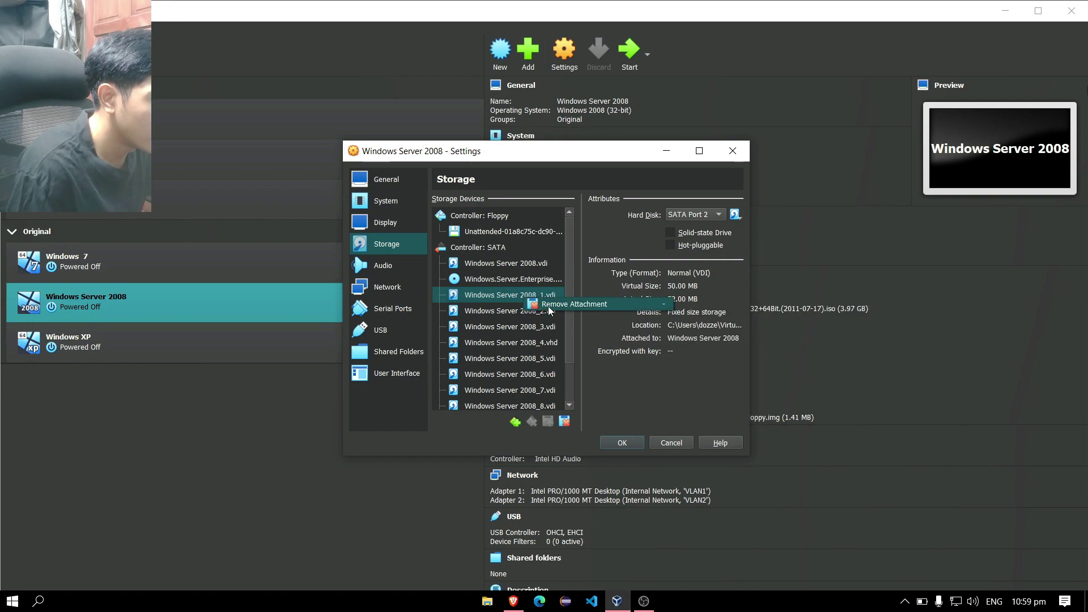
pyautogui.press('Delete')
pyautogui.scroll(-1, 565, 305)
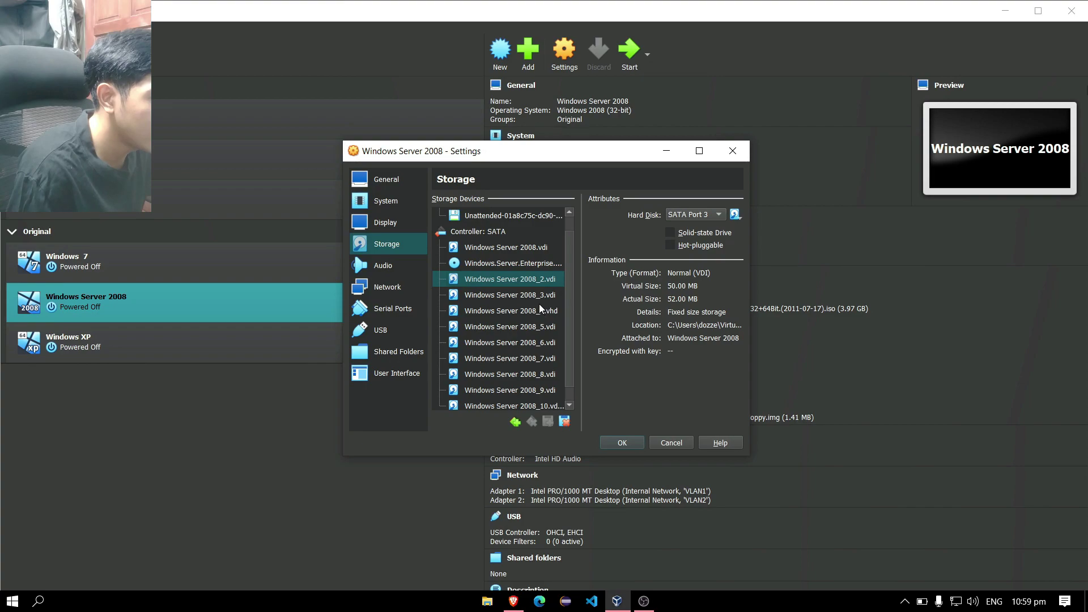
pyautogui.rightClick(530, 297)
pyautogui.click(560, 306)
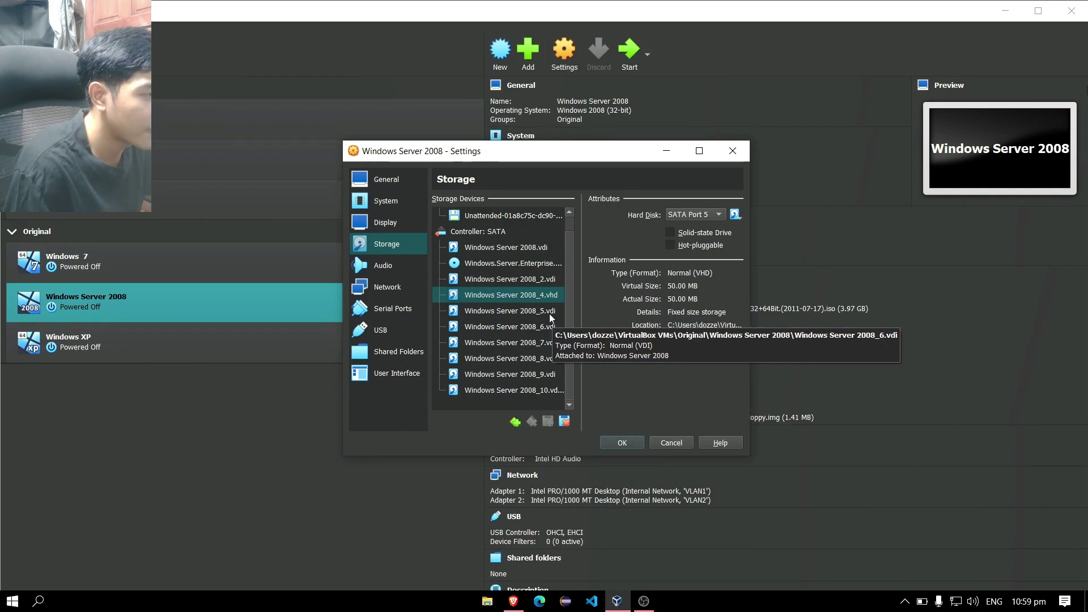
# Remove the attachments Windows Server 2008_5.vdi and Windows Server 2008_8.vdi from the SATA controller
pyautogui.rightClick(550, 313)
pyautogui.click(580, 320)
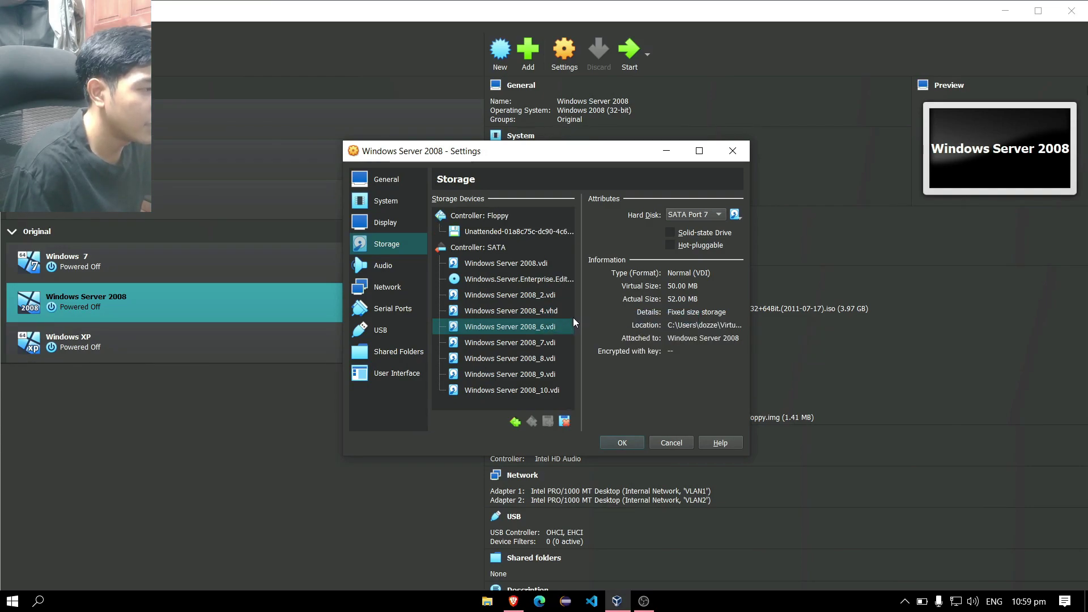
pyautogui.rightClick(545, 359)
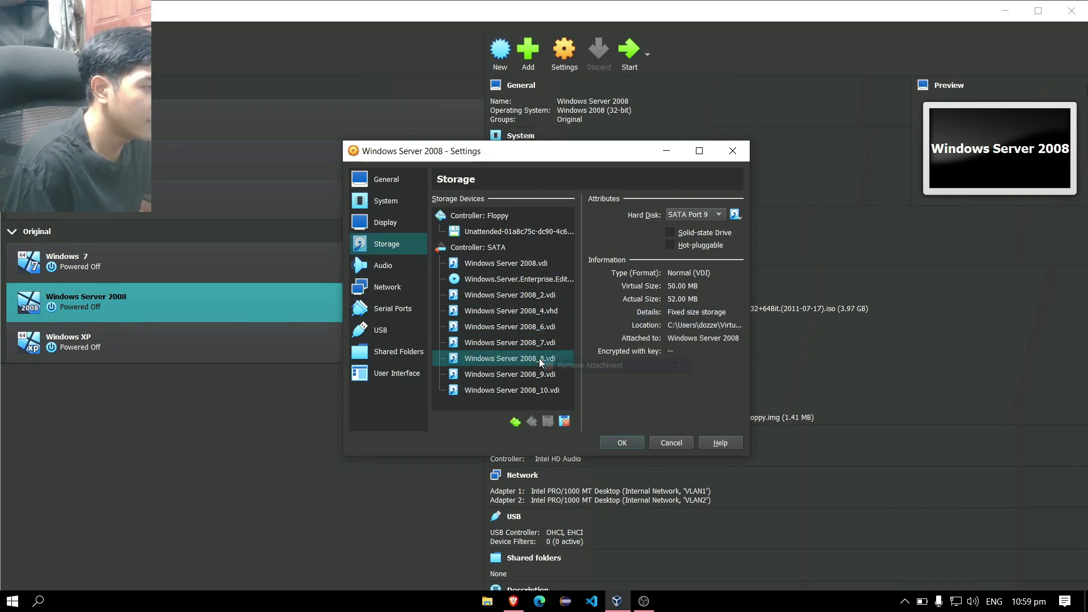
pyautogui.click(611, 368)
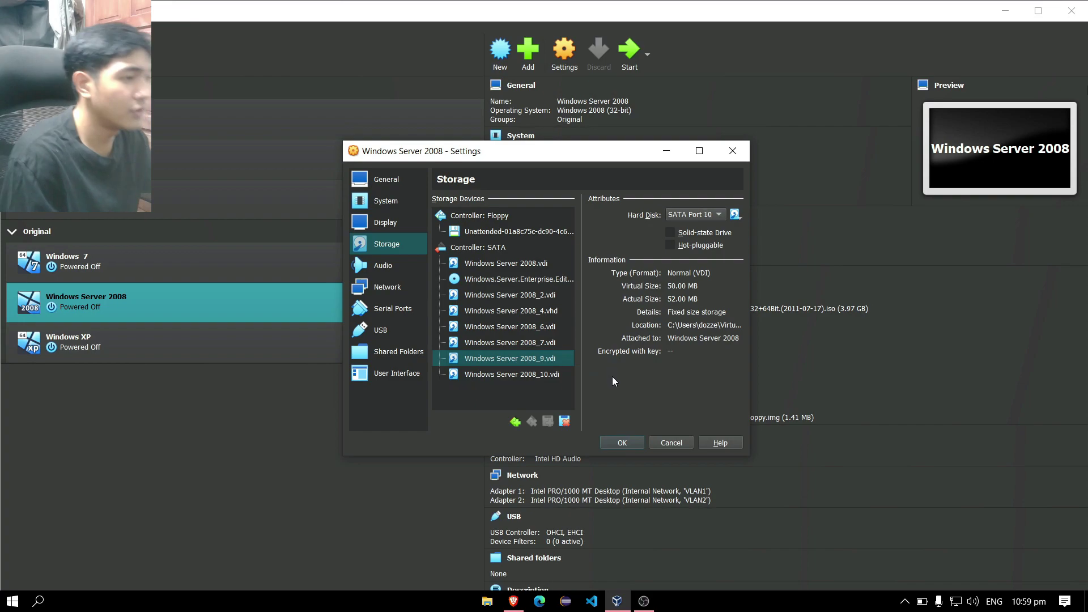
# Save the reduced storage configuration and start the Windows Server 2008 virtual machine
pyautogui.click(638, 441)
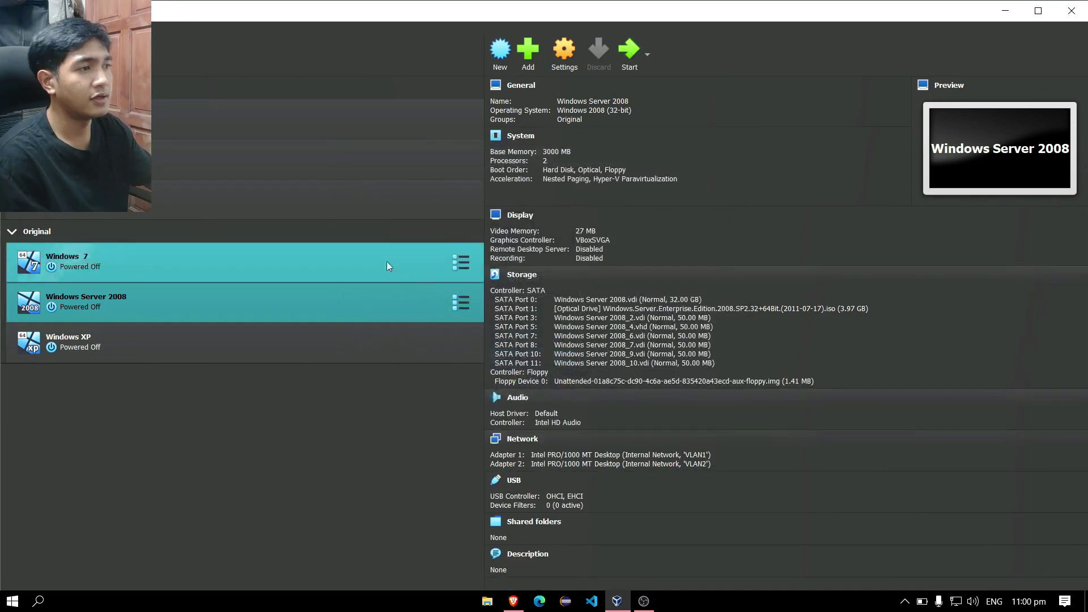
pyautogui.click(630, 50)
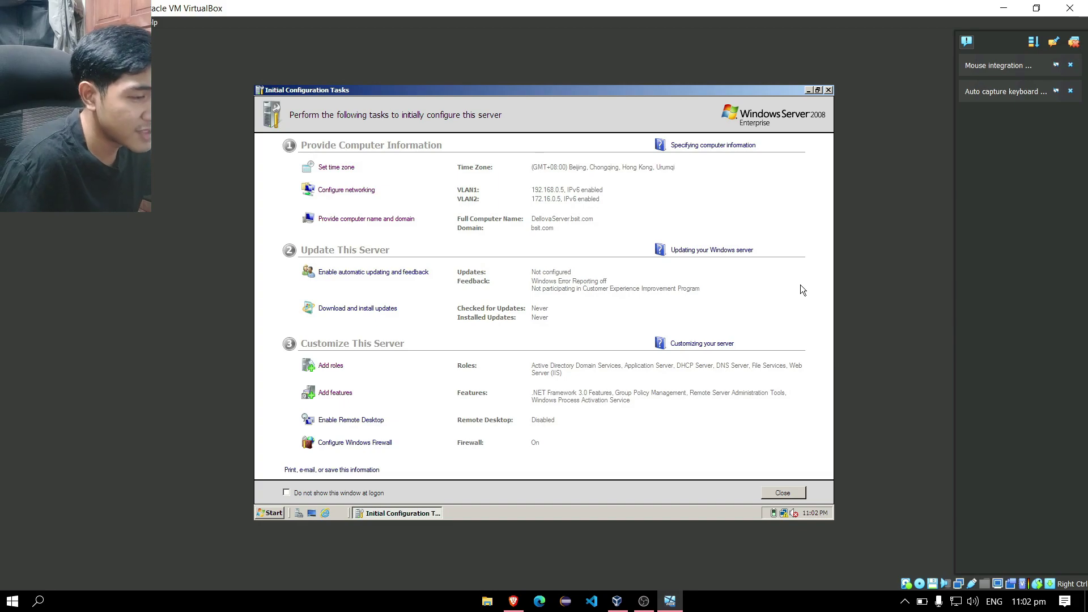
# Open the server's Computer window and check which RAID volumes are still listed after the disk removal
pyautogui.click(277, 513)
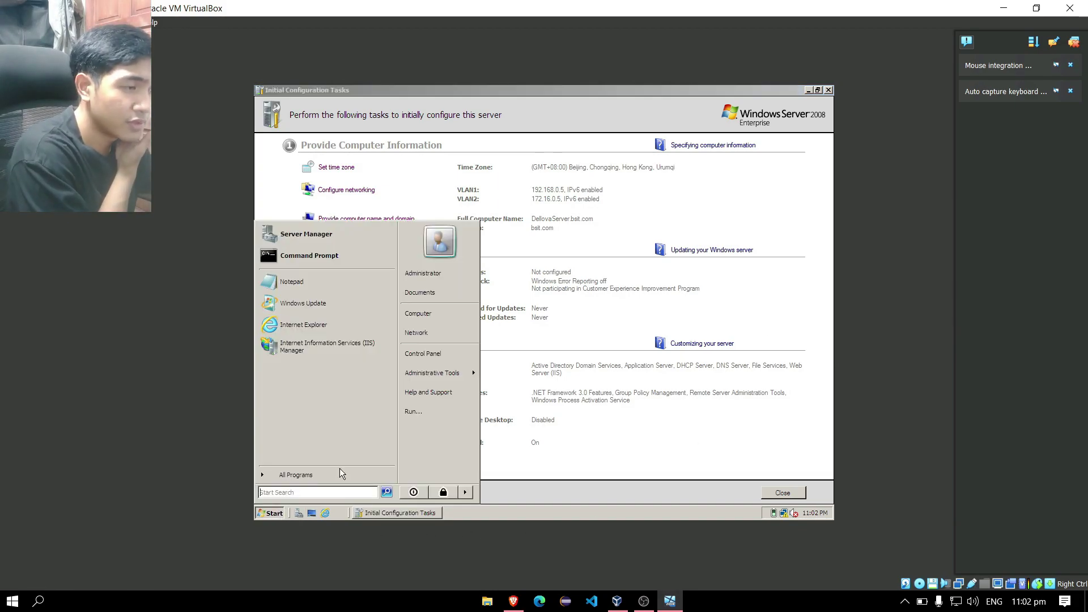
pyautogui.click(474, 320)
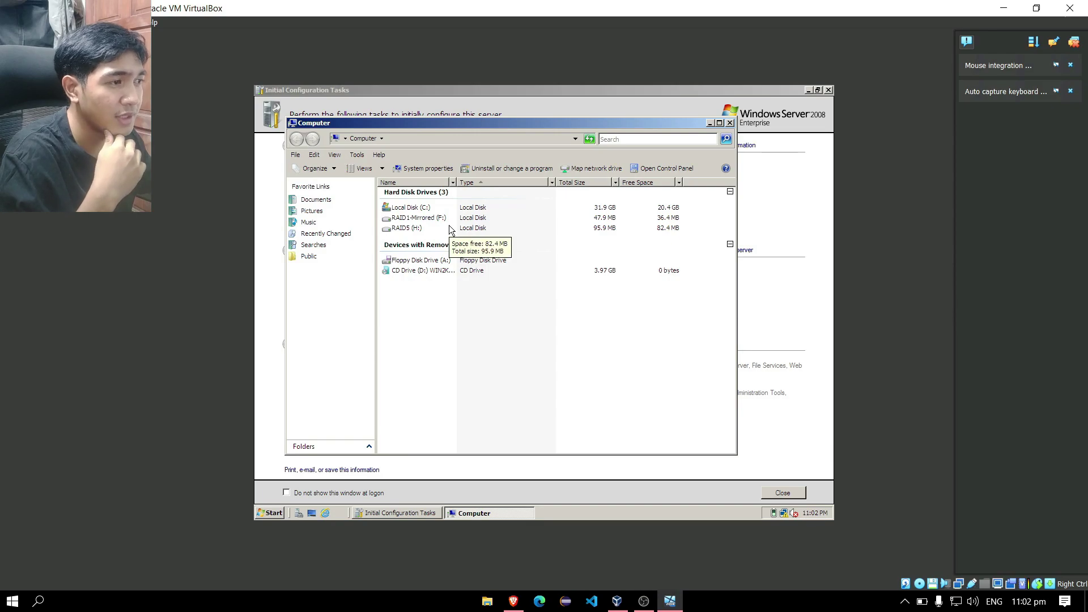
pyautogui.moveTo(496, 129); pyautogui.dragTo(563, 128)
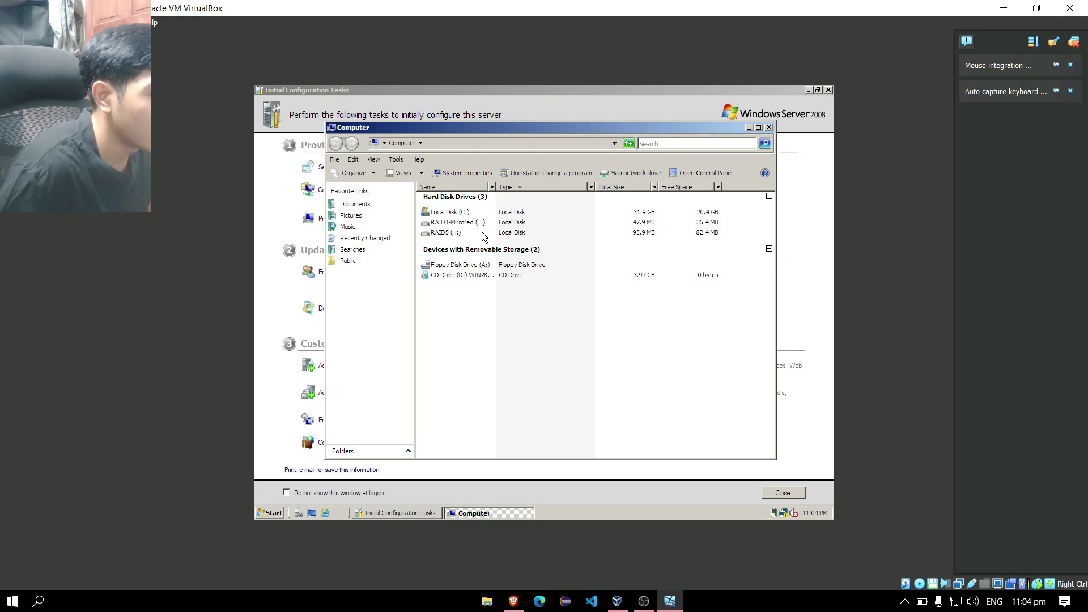
# Check the folders on the RAID1-Mirrored (F:) and RAID5 (H:) volumes, returning to the drive list after each
pyautogui.moveTo(464, 229)
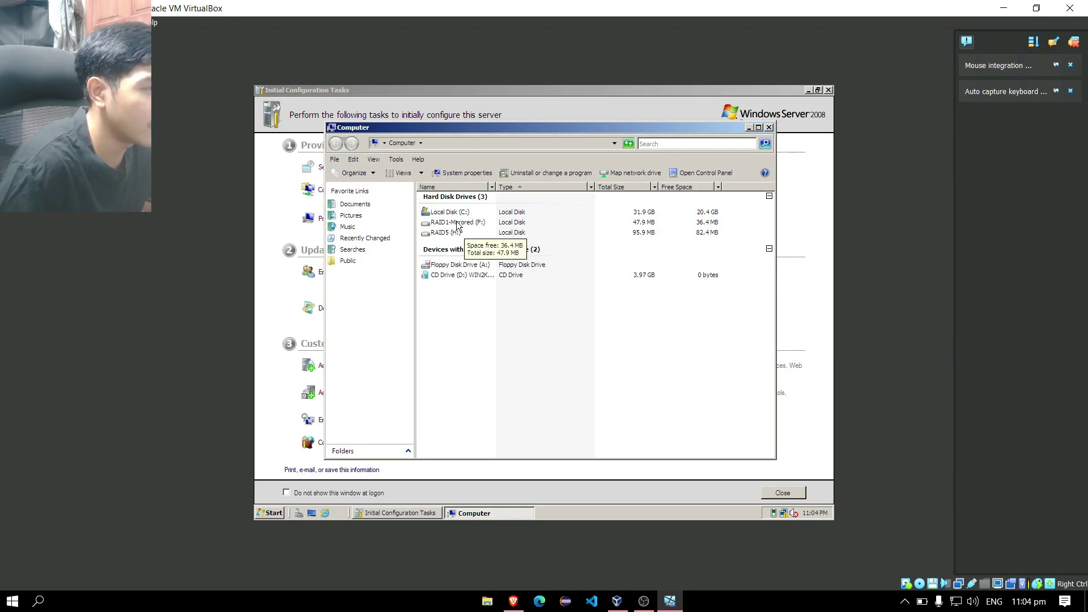
pyautogui.doubleClick(479, 225)
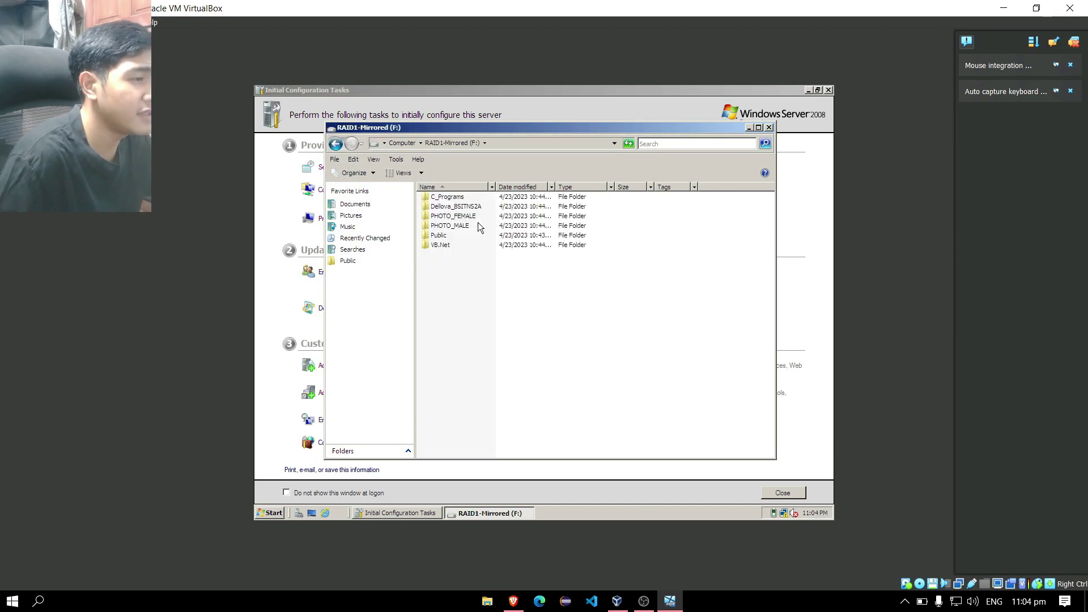
pyautogui.click(336, 144)
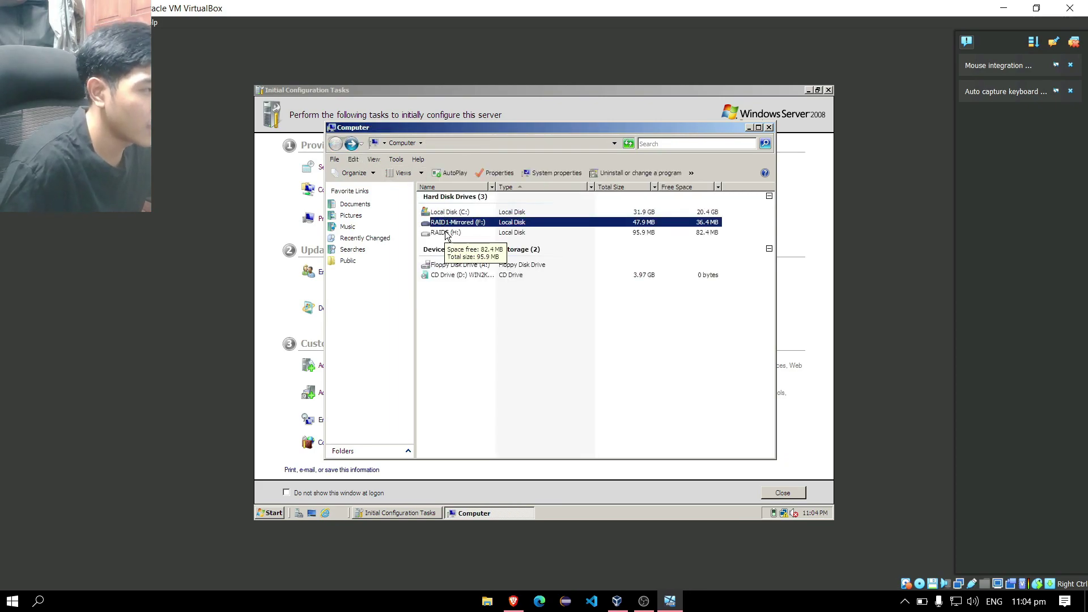
pyautogui.click(446, 232)
pyautogui.doubleClick(445, 233)
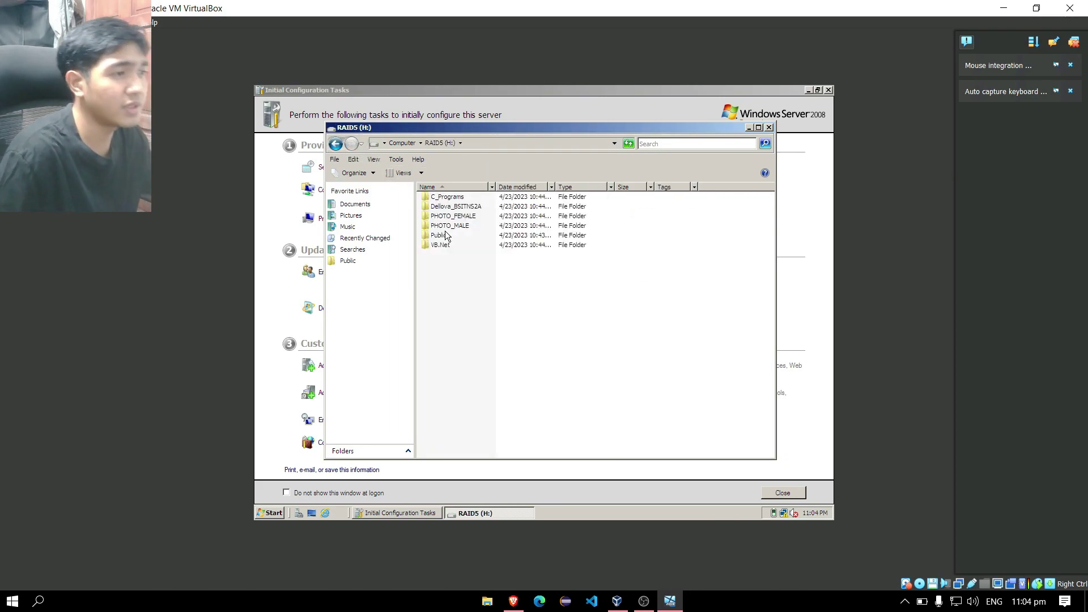
pyautogui.click(335, 144)
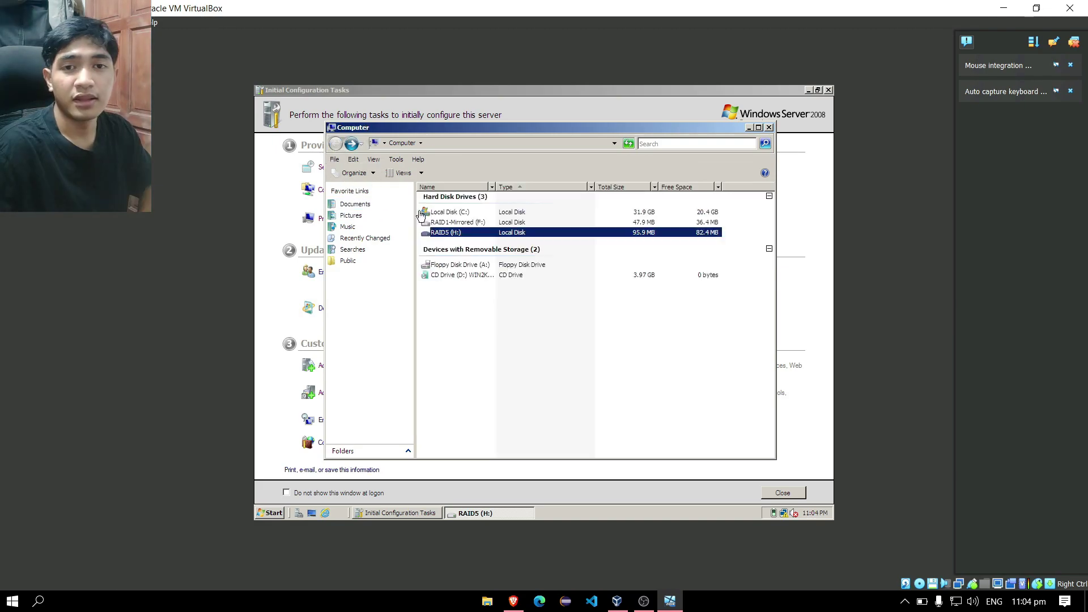